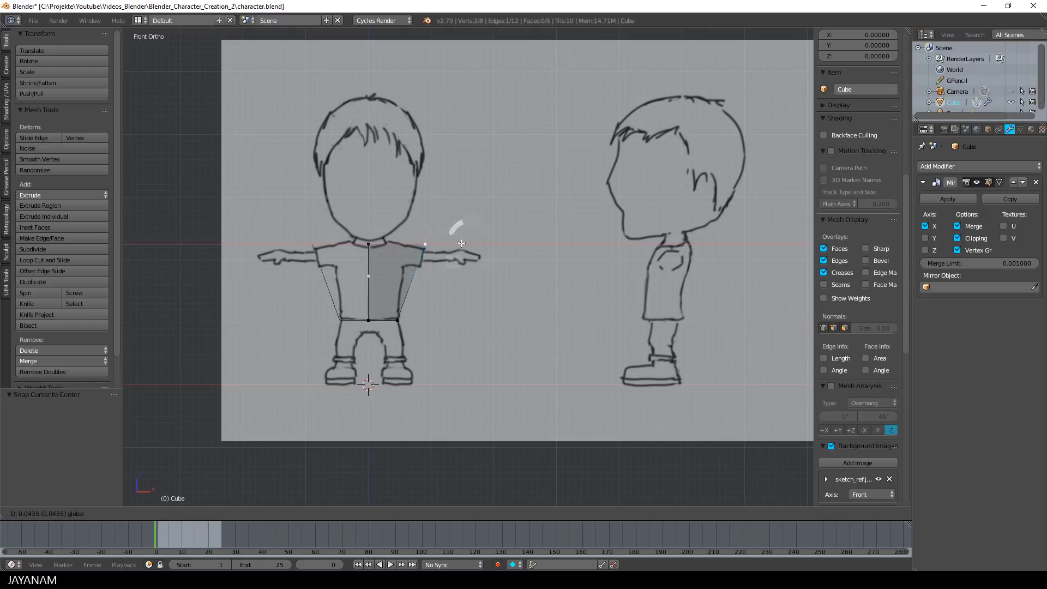
Move the torso's upper outer vertices inward by 0.235 along X to meet the sketched shoulder
{"action": "left_click", "coordinate": [452, 241]}
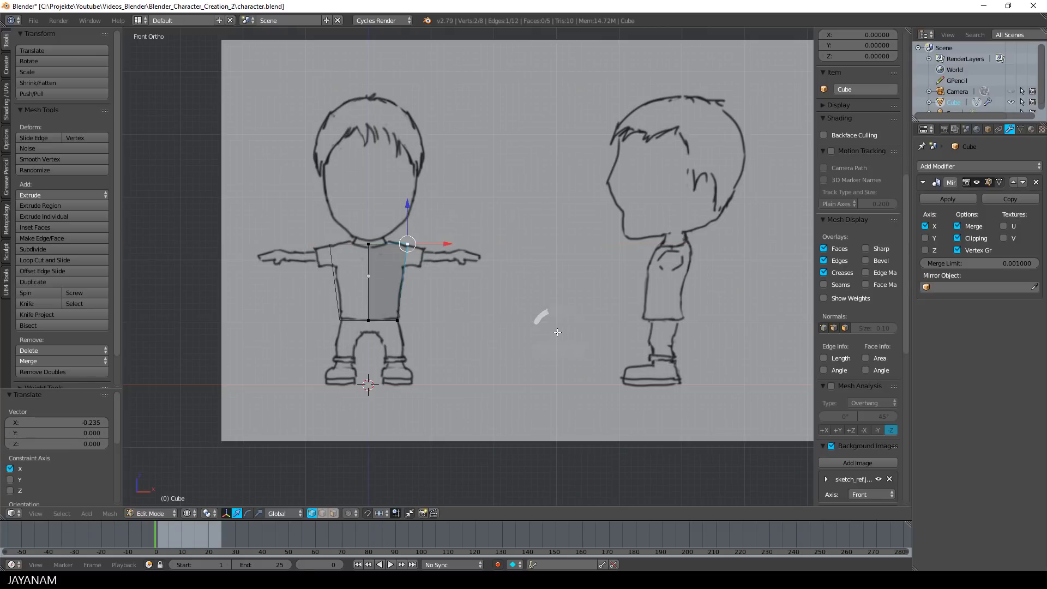
{"action": "left_click", "coordinate": [969, 237]}
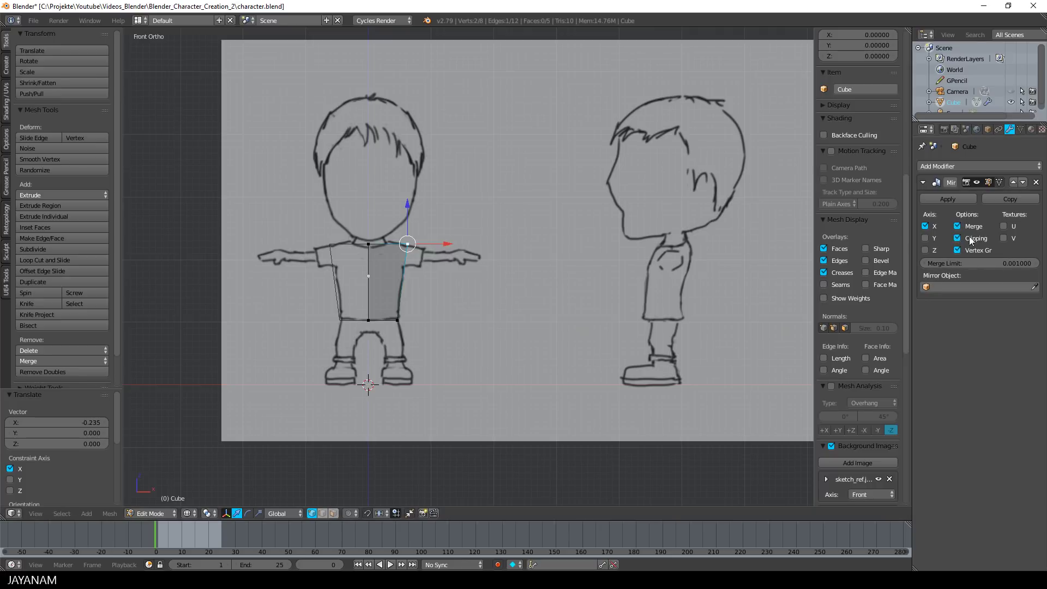
Try moving the torso's top centre vertices off the mirror line along X and bring them back to the centre
{"action": "key", "text": "a"}
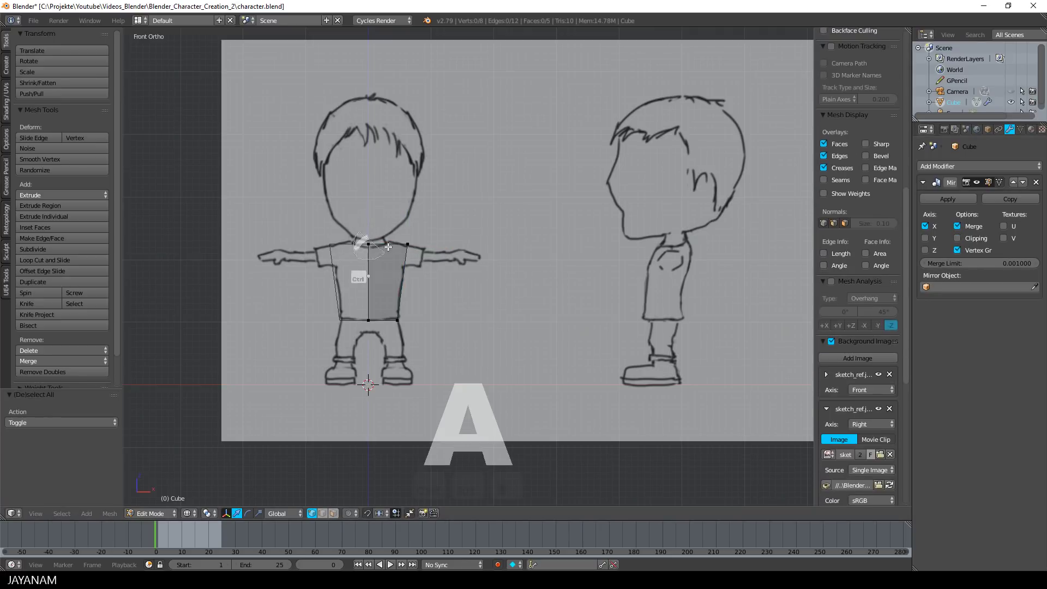
{"action": "left_click_drag", "start_coordinate": [388, 246], "coordinate": [424, 246], "text": "ctrl"}
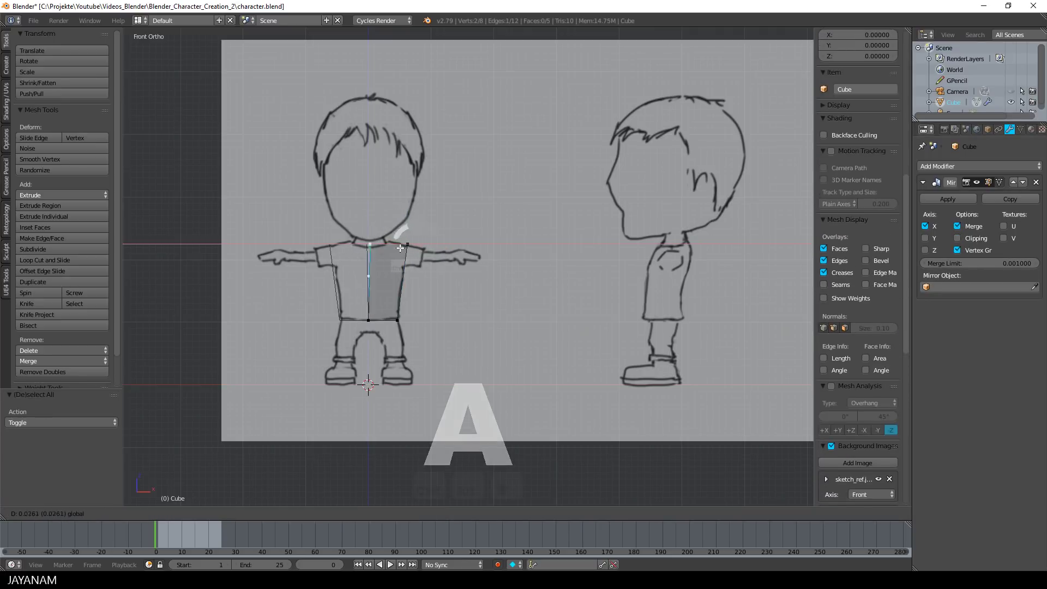
{"action": "key", "text": "x"}
{"action": "left_click", "coordinate": [406, 246]}
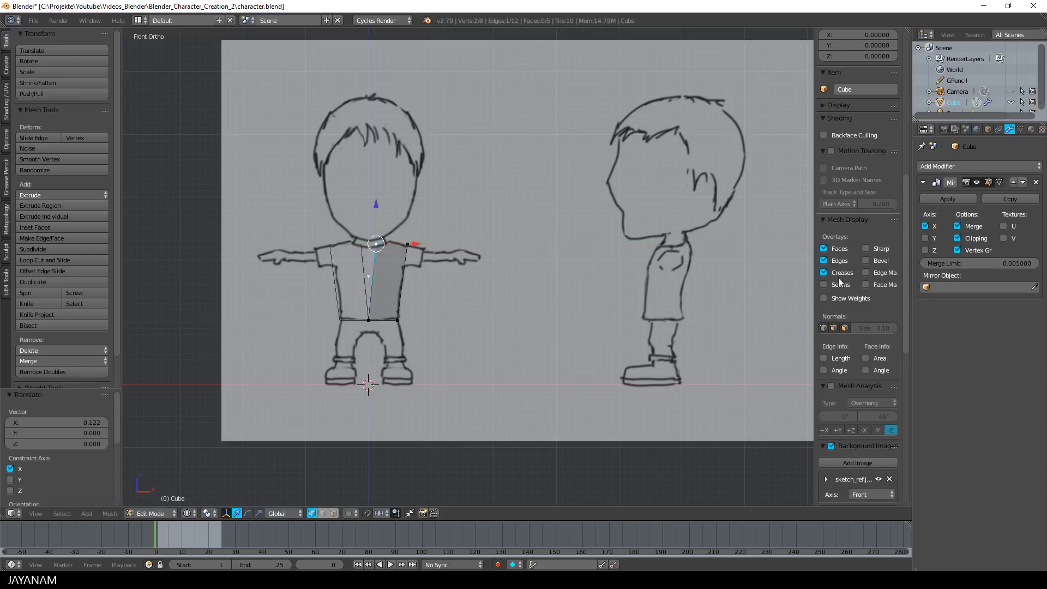
{"action": "left_click", "coordinate": [376, 249]}
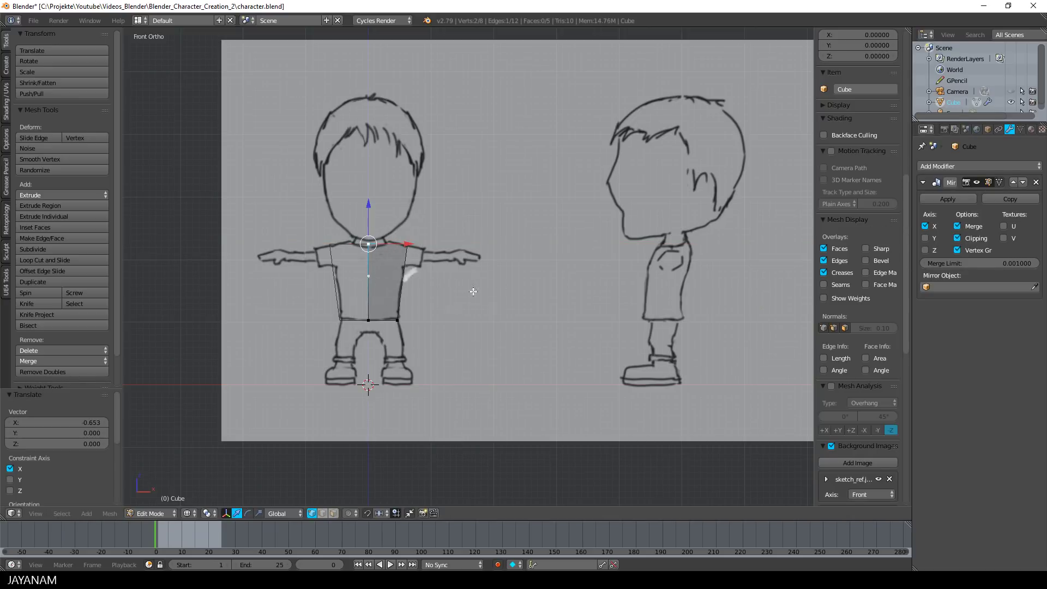
Add one centred vertical loop cut through the editable half of the torso
{"action": "scroll", "coordinate": [509, 282], "scroll_direction": "up", "scroll_amount": 1}
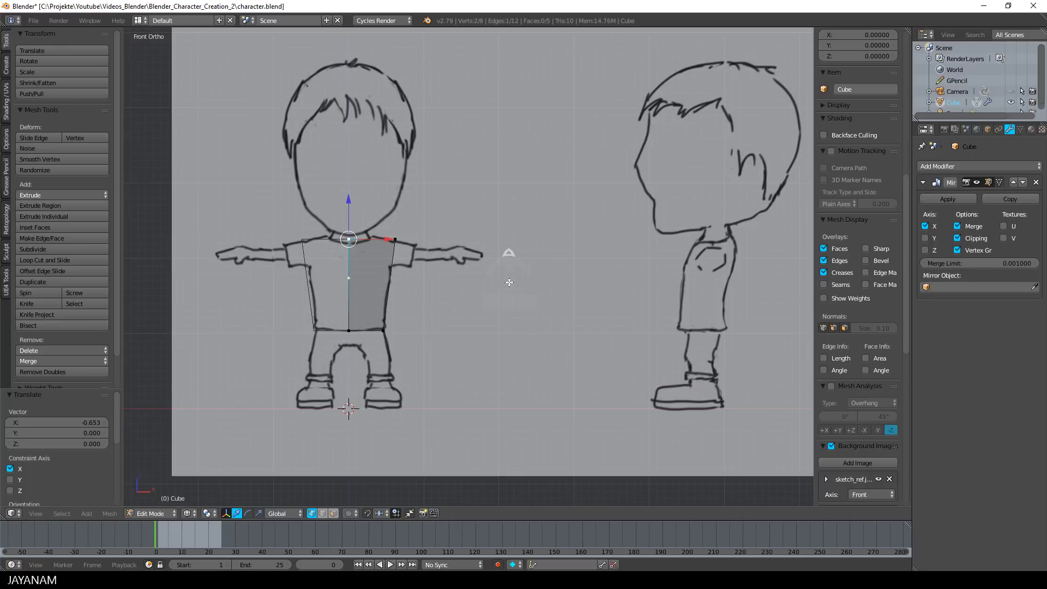
{"action": "scroll", "coordinate": [508, 282], "scroll_direction": "up", "scroll_amount": 1}
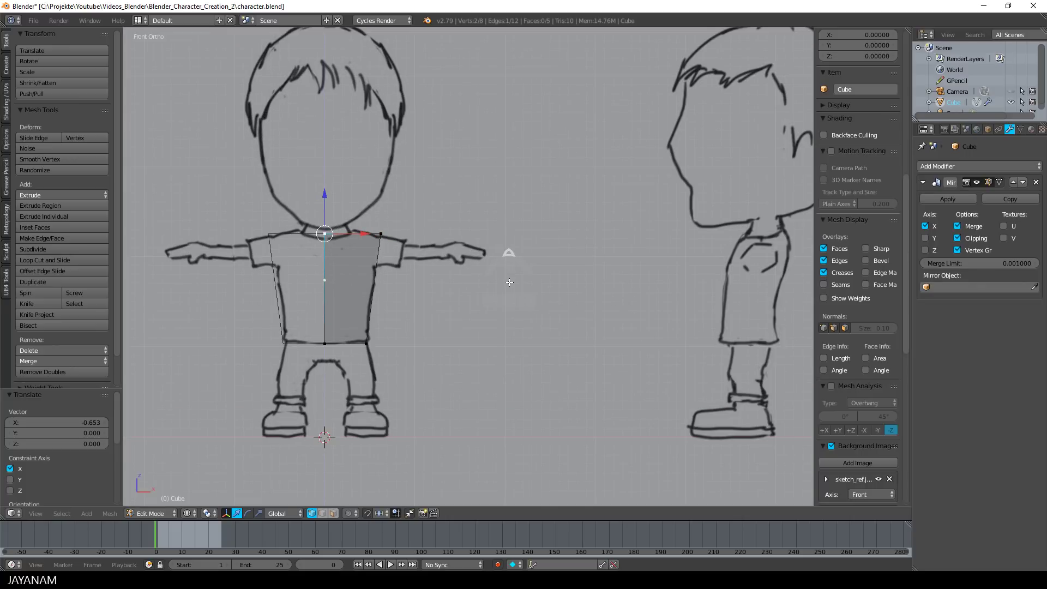
{"action": "scroll", "coordinate": [509, 282], "scroll_direction": "down", "scroll_amount": 1}
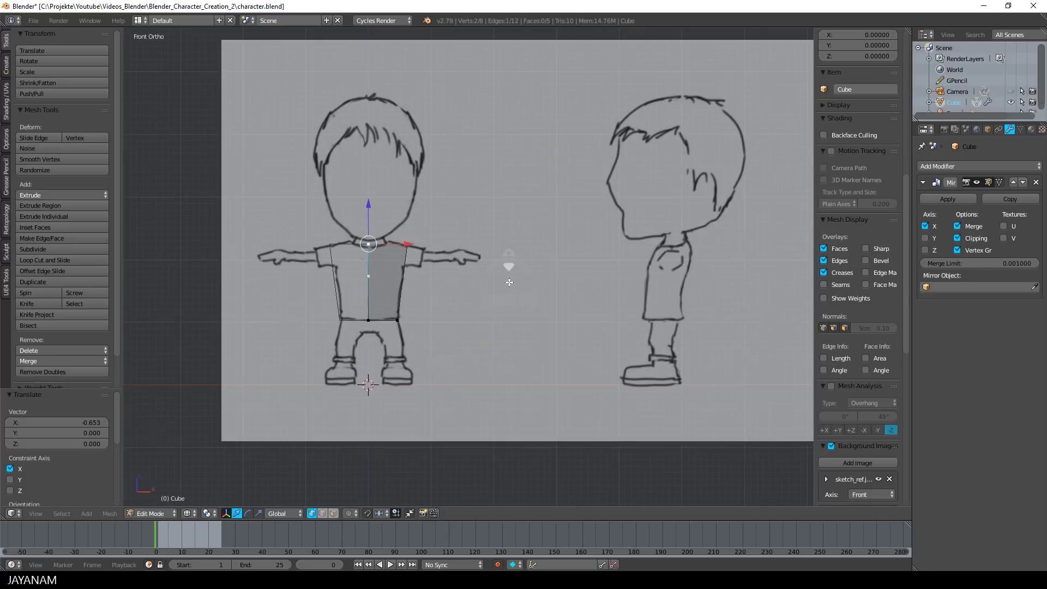
{"action": "key", "text": "ctrl+r"}
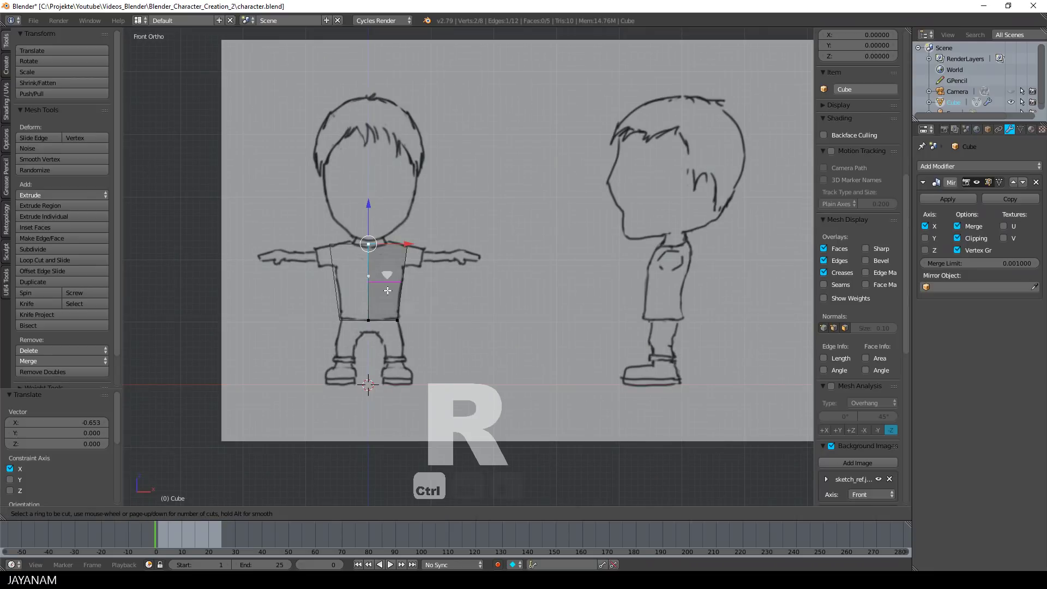
{"action": "right_click", "coordinate": [386, 248]}
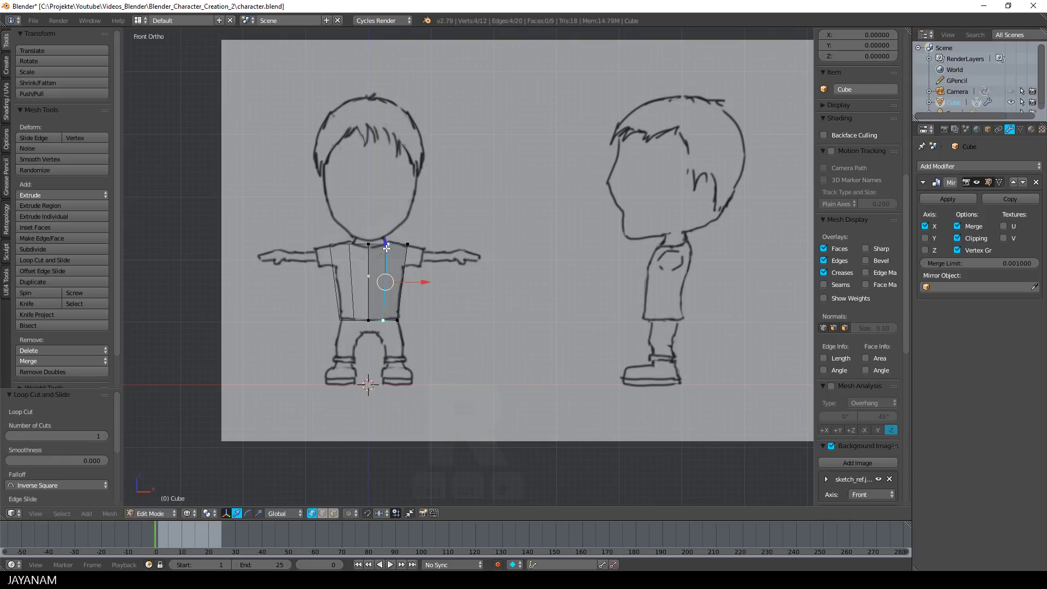
Lower all the torso's bottom vertices by about 0.18 along Z to the crotch level of the front sketch
{"action": "mouse_move", "coordinate": [435, 319]}
{"action": "middle_mouse_down", "text": "shift"}
{"action": "mouse_move", "coordinate": [468, 259]}
{"action": "mouse_move", "coordinate": [448, 294]}
{"action": "mouse_move", "coordinate": [468, 280]}
{"action": "middle_mouse_up", "text": "shift"}
{"action": "key", "text": "KP_1"}
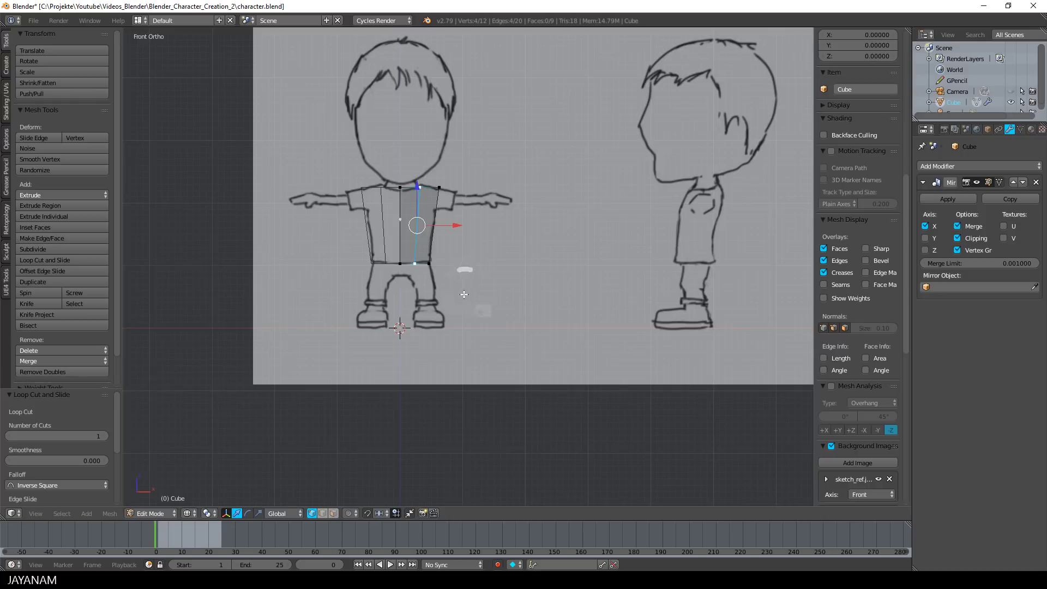
{"action": "scroll", "coordinate": [461, 295], "scroll_direction": "up", "scroll_amount": 2}
{"action": "key", "text": "a"}
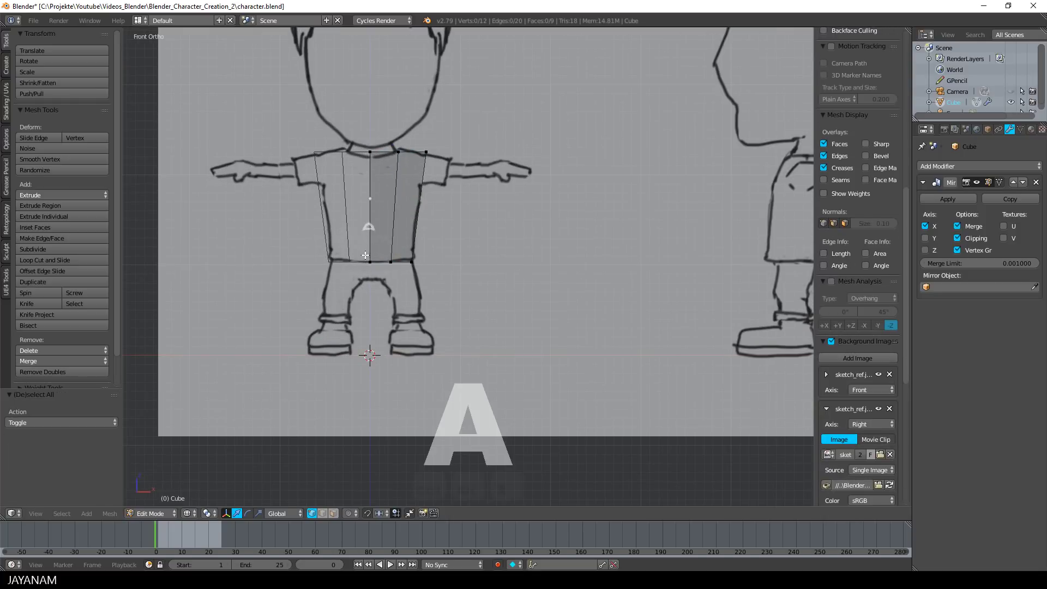
{"action": "left_click_drag", "start_coordinate": [351, 250], "coordinate": [394, 241], "text": "ctrl"}
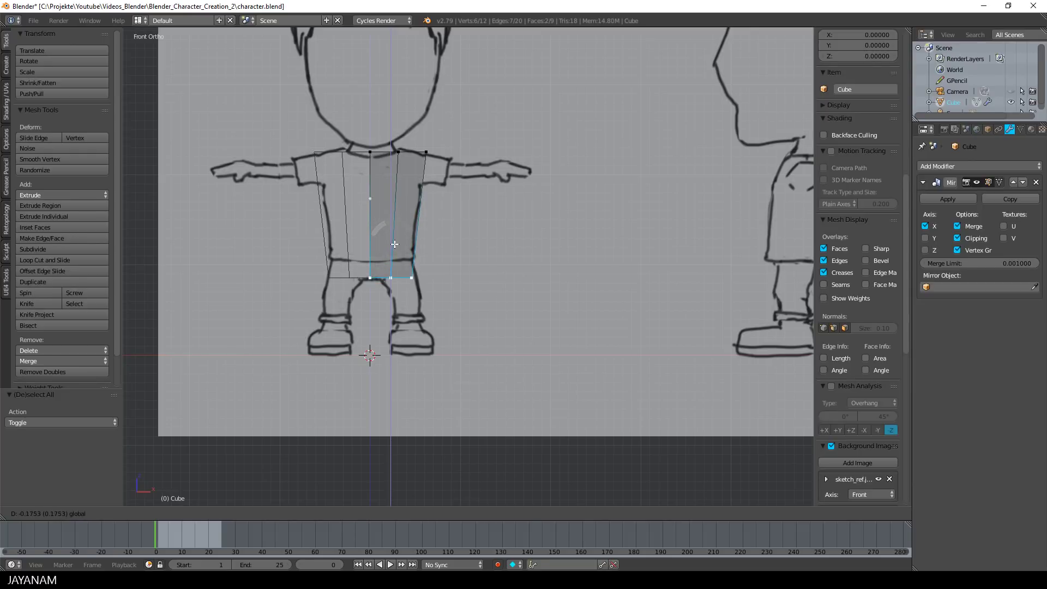
{"action": "left_click", "coordinate": [395, 245]}
Lower the middle bottom vertices of the torso half along Z to start angling the top of the leg
{"action": "key", "text": "a"}
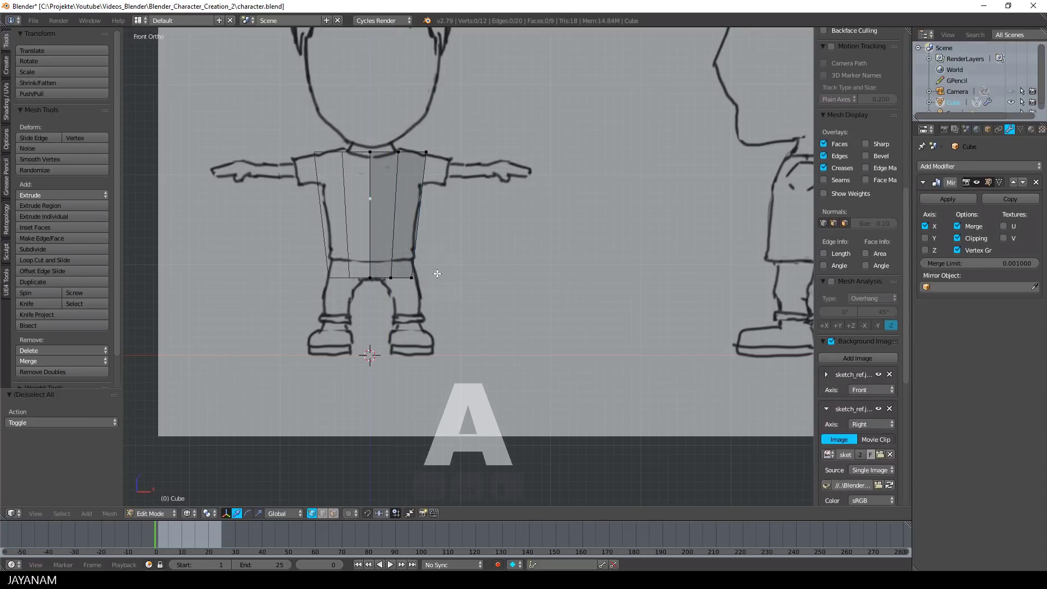
{"action": "left_click_drag", "start_coordinate": [395, 269], "coordinate": [386, 284], "text": "ctrl"}
{"action": "left_click_drag", "start_coordinate": [390, 248], "coordinate": [390, 255]}
{"action": "left_click", "coordinate": [390, 260]}
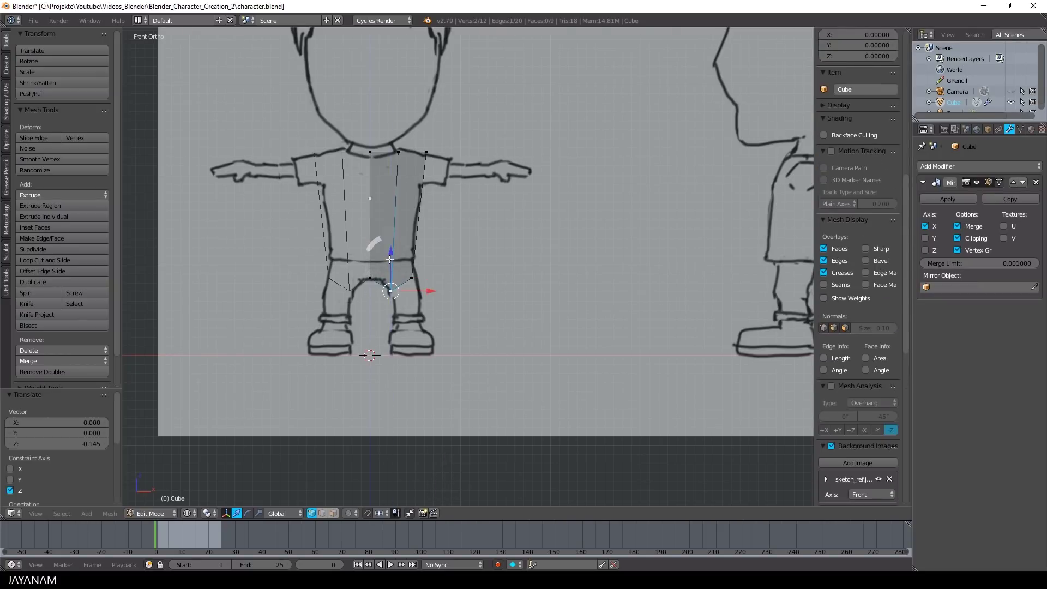
Adjust the bottom hip vertices to the sketched thigh, shifting the middle ones 0.06 toward the centre along X and slightly upward
{"action": "key", "text": "a"}
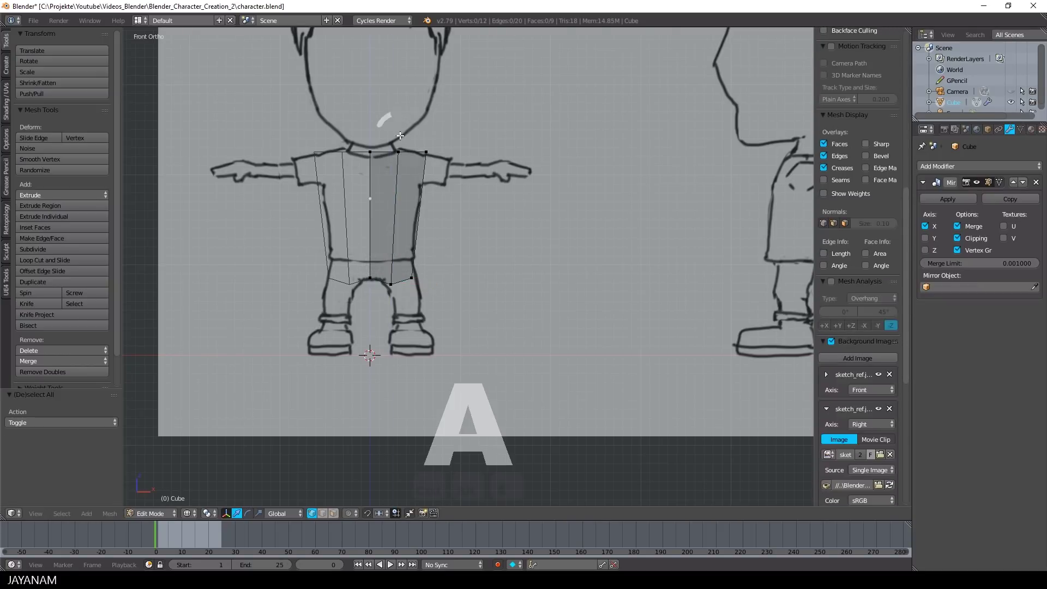
{"action": "mouse_move", "coordinate": [397, 272]}
{"action": "left_mouse_down", "text": "ctrl"}
{"action": "mouse_move", "coordinate": [384, 290]}
{"action": "mouse_move", "coordinate": [420, 284]}
{"action": "left_mouse_up", "text": "ctrl"}
{"action": "left_click", "coordinate": [420, 280]}
{"action": "left_click", "coordinate": [403, 266]}
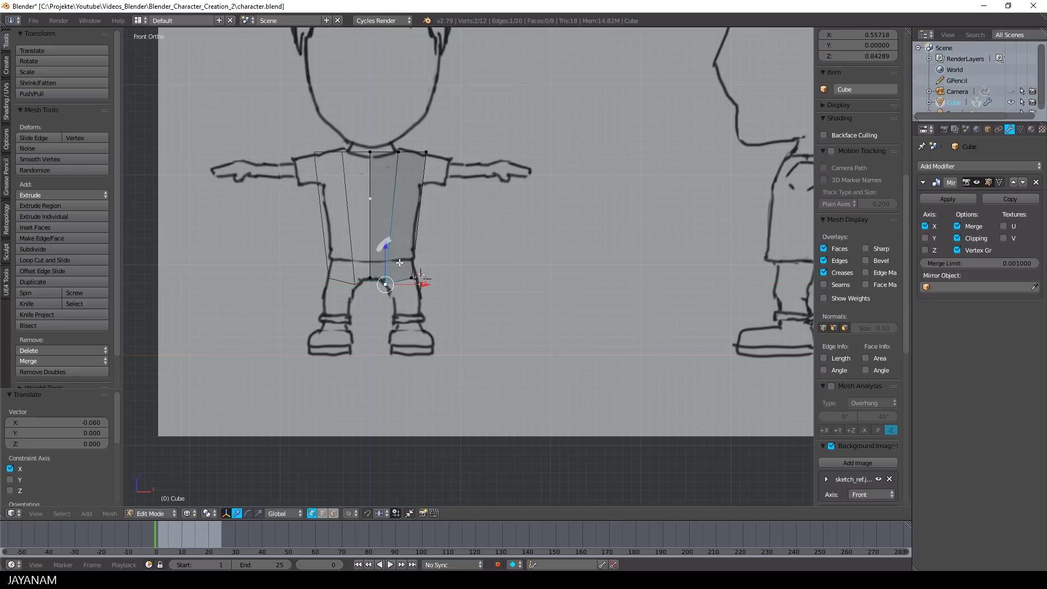
{"action": "left_click", "coordinate": [387, 249]}
{"action": "key", "text": "a"}
Extrude the hip's underside face down to the knee and rotate the new end by about 8° to level it
{"action": "scroll", "coordinate": [825, 476], "scroll_direction": "down", "scroll_amount": 4}
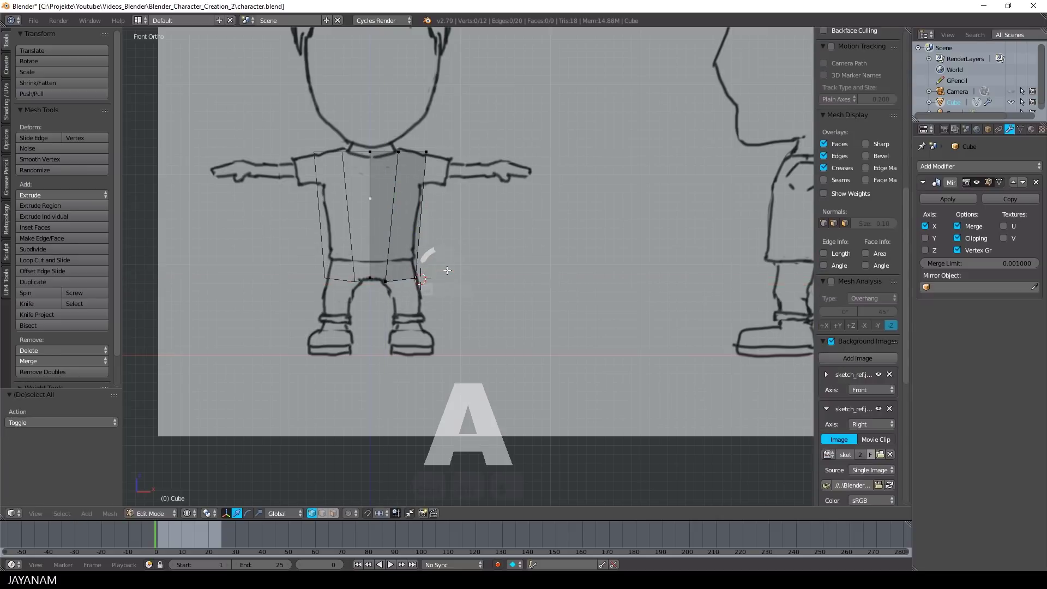
{"action": "left_click_drag", "start_coordinate": [446, 305], "coordinate": [447, 306], "text": "ctrl"}
{"action": "key", "text": "e"}
{"action": "left_click", "coordinate": [439, 309]}
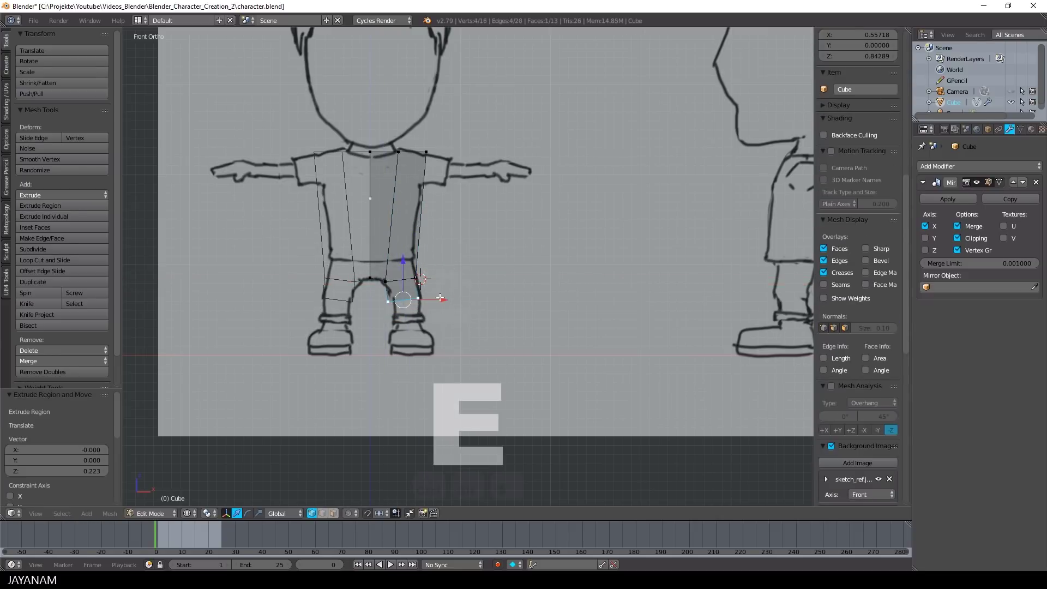
{"action": "key", "text": "r"}
{"action": "left_click", "coordinate": [443, 300]}
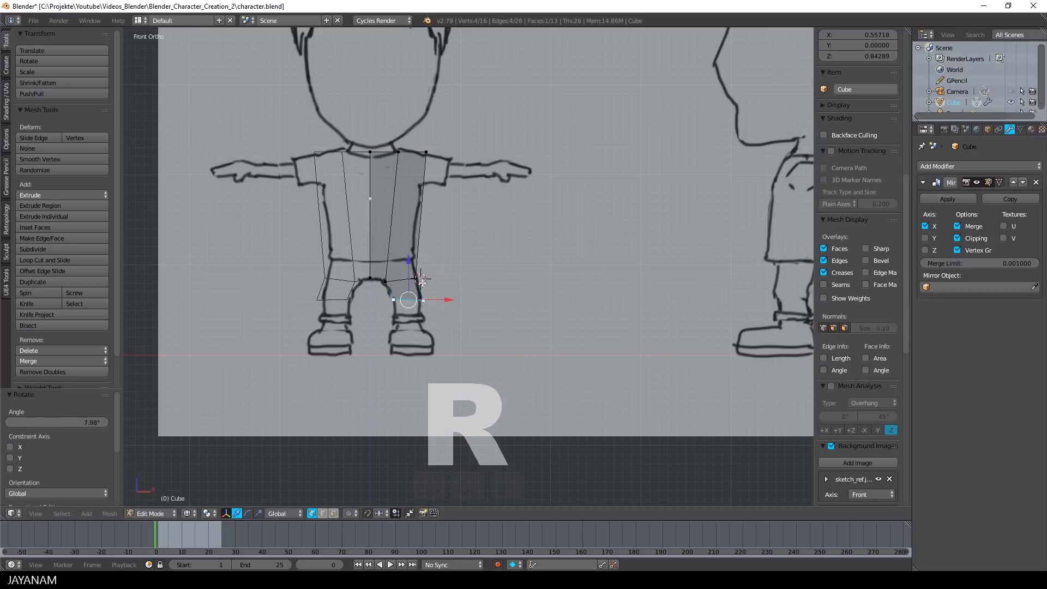
Extrude the leg about 0.25 down to the trouser cuff and scale its end to the sketched width
{"action": "key", "text": "e"}
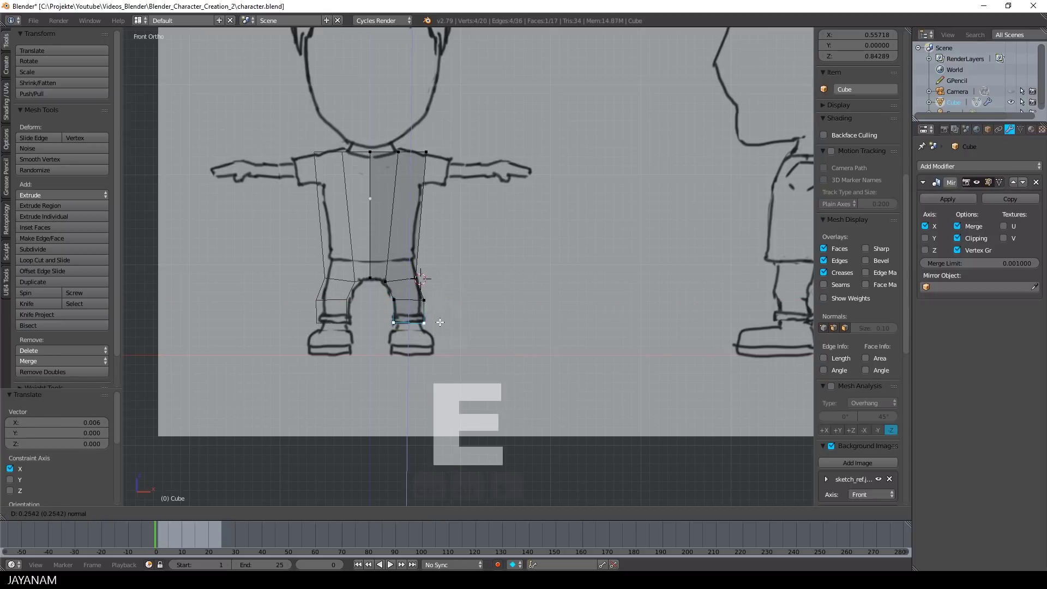
{"action": "left_click", "coordinate": [439, 322]}
{"action": "key", "text": "s"}
{"action": "left_click", "coordinate": [451, 316]}
Scale down the knee vertices and shift them 0.012 along X to fit the sketched leg
{"action": "key", "text": "a"}
{"action": "left_click_drag", "start_coordinate": [480, 301], "coordinate": [448, 301], "text": "ctrl"}
{"action": "key", "text": "s"}
{"action": "left_click", "coordinate": [478, 300]}
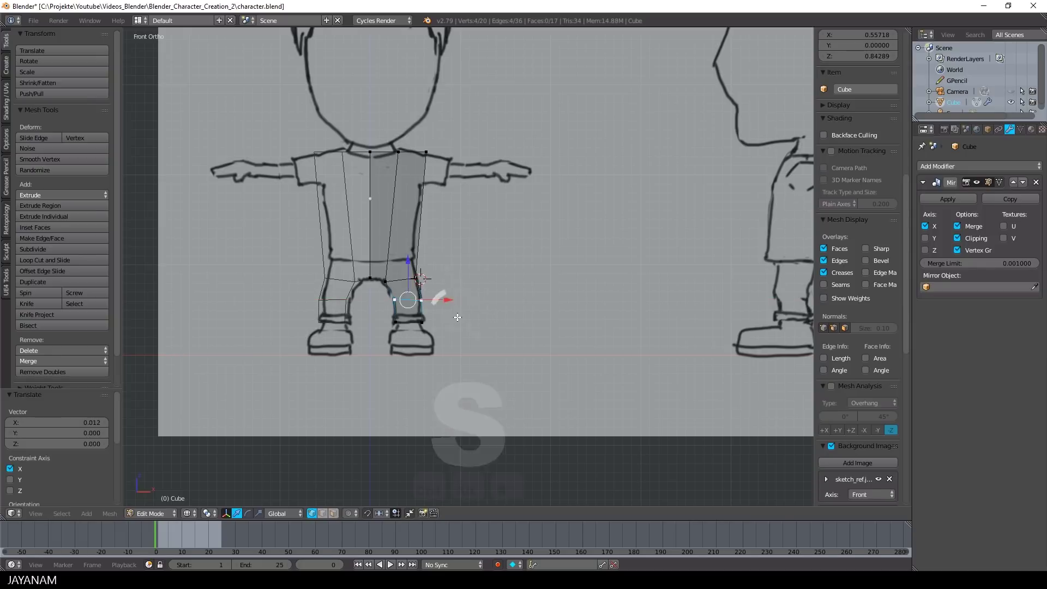
Extrude the leg's lower end about 0.08 to the shoe top and again 0.278 down along Z to the sole
{"action": "key", "text": "a"}
{"action": "key", "text": "a"}
{"action": "left_click_drag", "start_coordinate": [376, 333], "coordinate": [439, 316], "text": "ctrl"}
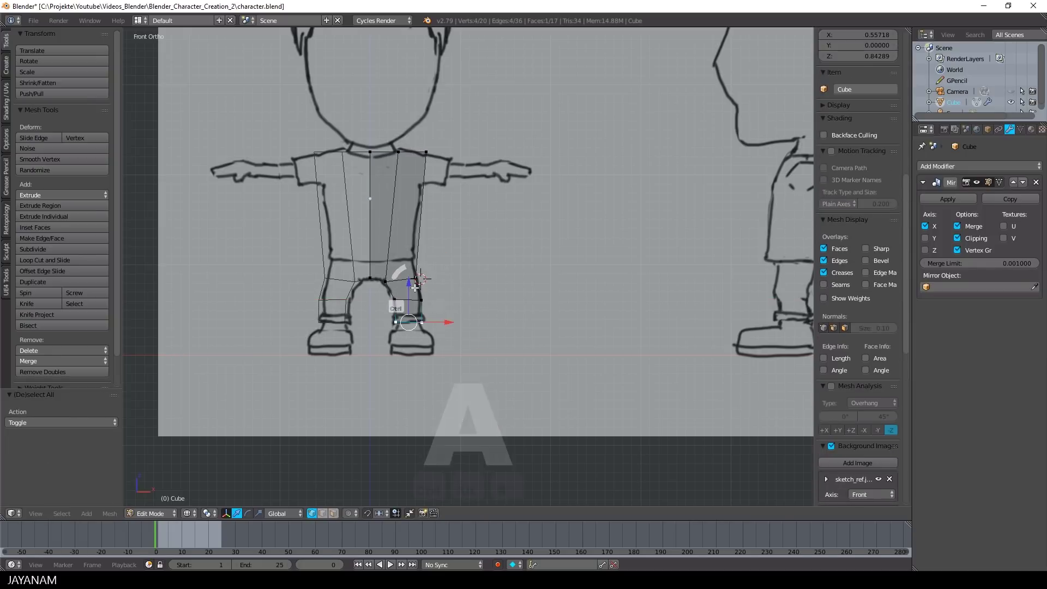
{"action": "key", "text": "e"}
{"action": "left_click", "coordinate": [415, 295]}
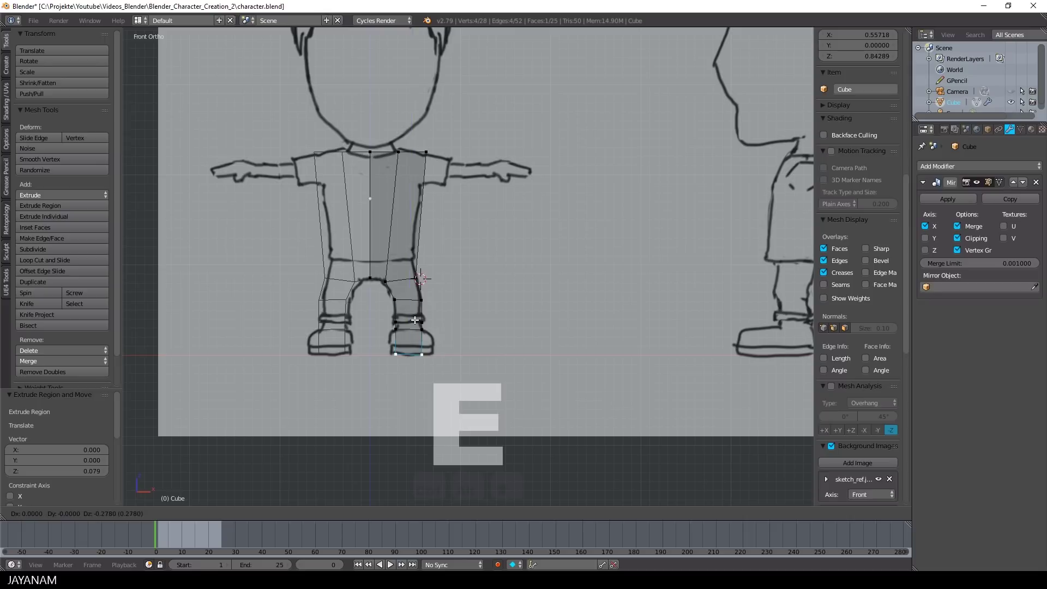
{"action": "key", "text": "z"}
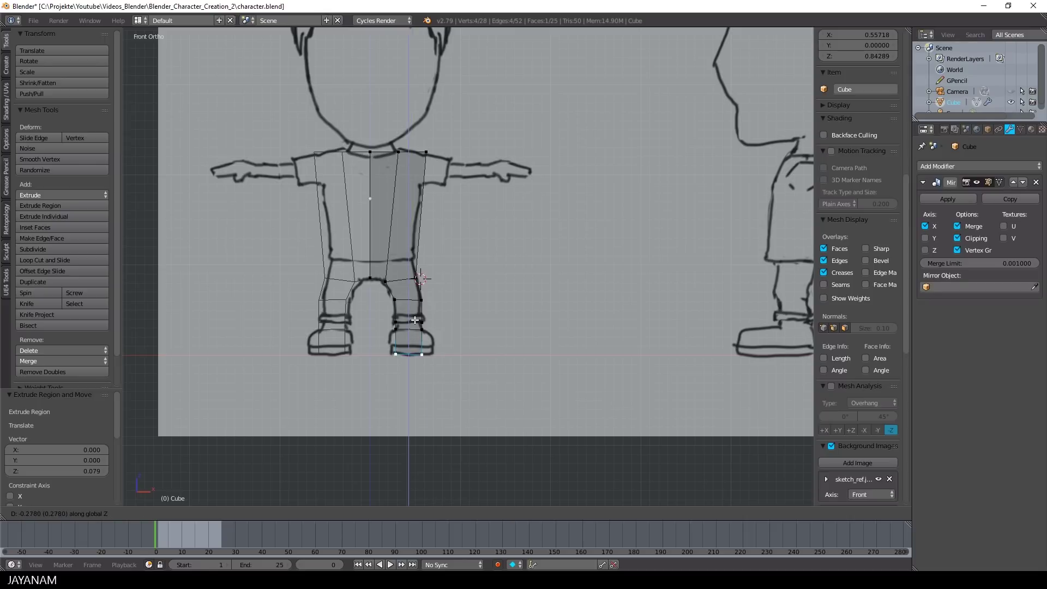
Add one horizontal loop cut across the lower torso at the shirt hem
{"action": "key", "text": "ctrl+r"}
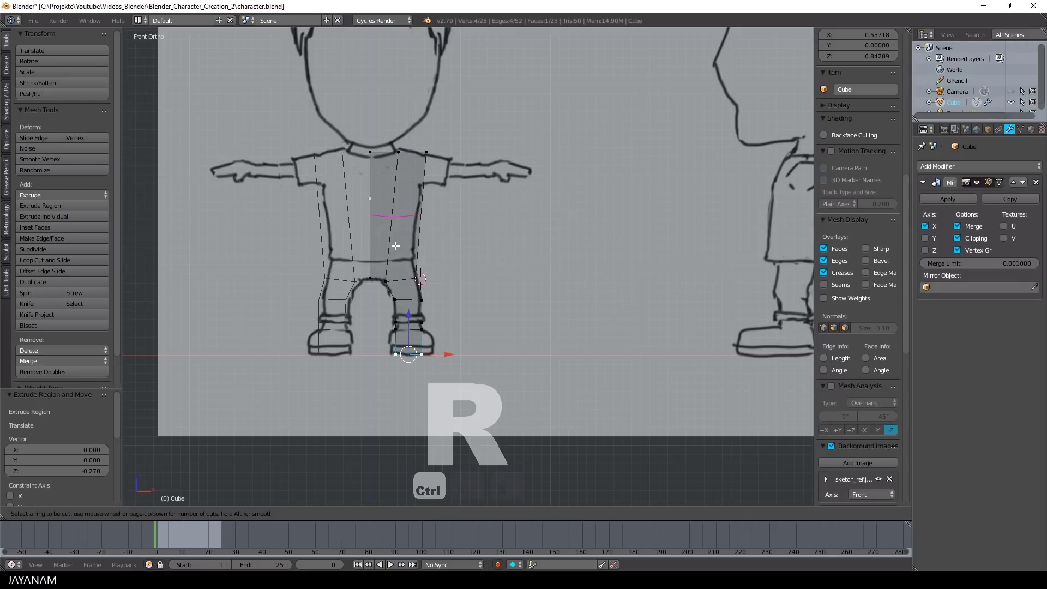
{"action": "left_click", "coordinate": [398, 293]}
{"action": "right_click", "coordinate": [389, 259]}
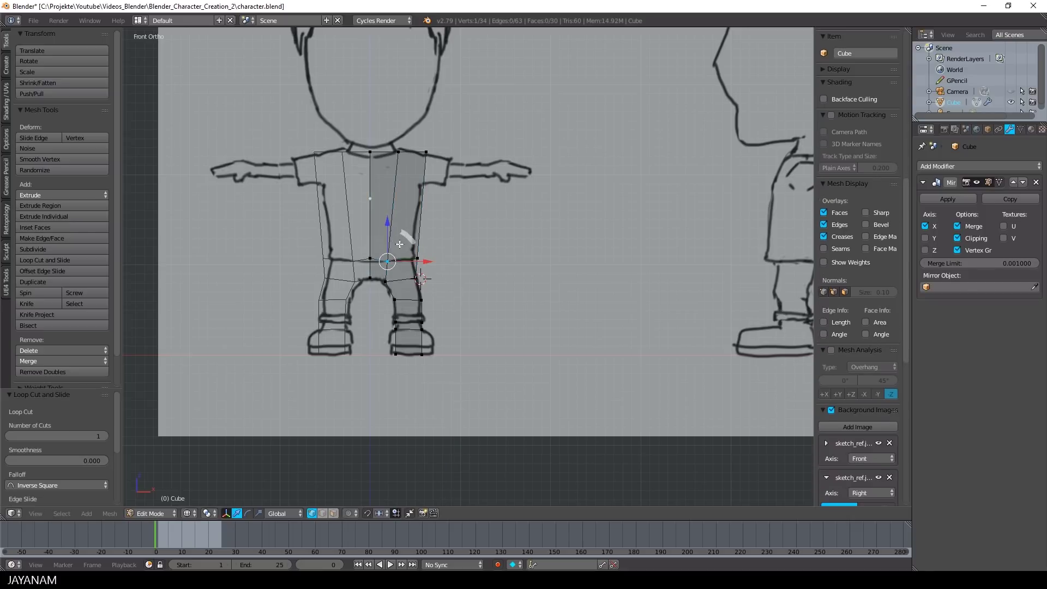
{"action": "left_click_drag", "start_coordinate": [386, 249], "coordinate": [367, 225]}
{"action": "left_click", "coordinate": [387, 252]}
{"action": "key", "text": "ctrl+z"}
Move the outer vertices of the shirt hem loop inward by 0.066 along X to the sketched outline
{"action": "key", "text": "a"}
{"action": "key", "text": "a"}
{"action": "mouse_move", "coordinate": [428, 244]}
{"action": "left_mouse_down", "text": "ctrl"}
{"action": "mouse_move", "coordinate": [418, 267]}
{"action": "mouse_move", "coordinate": [432, 269]}
{"action": "left_mouse_up", "text": "ctrl"}
{"action": "left_click_drag", "start_coordinate": [452, 261], "coordinate": [447, 262]}
{"action": "left_click", "coordinate": [443, 262]}
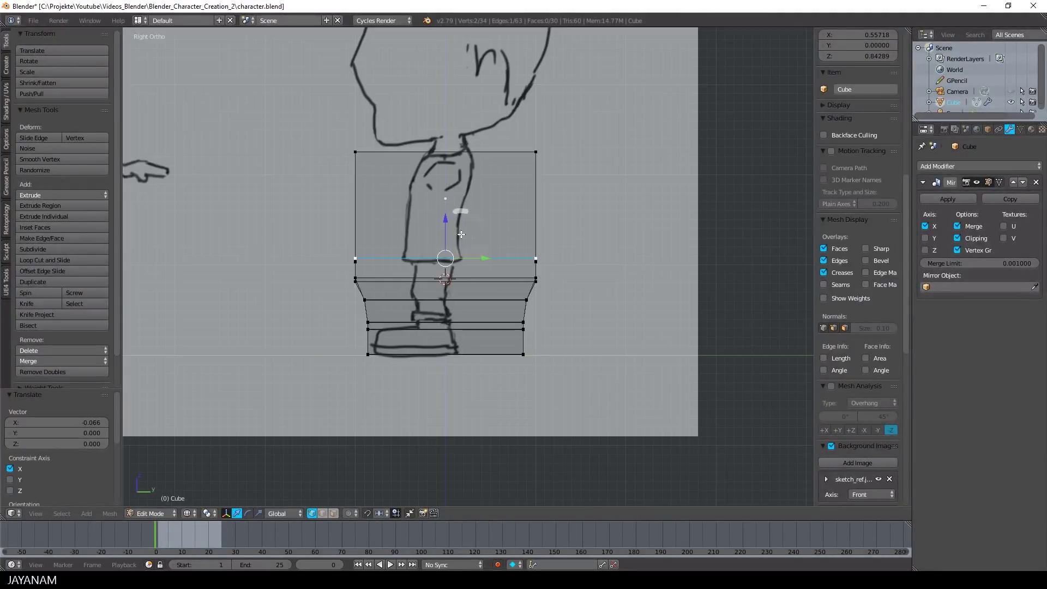
In the right orthographic view, move all front vertices of the body about 0.54 back along Y to the sketched belly line
{"action": "key", "text": "a"}
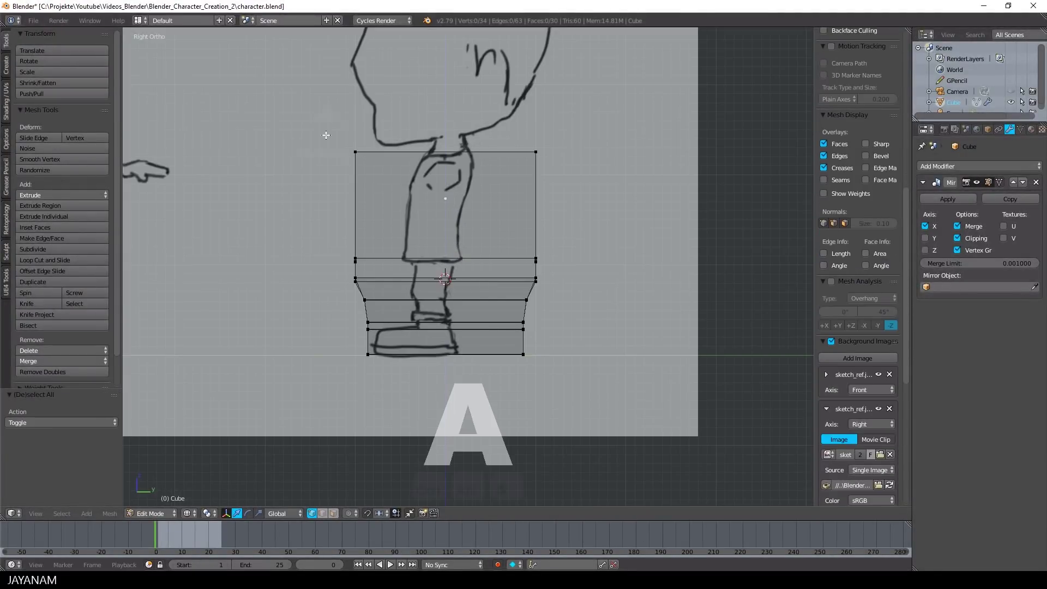
{"action": "left_click_drag", "start_coordinate": [349, 366], "coordinate": [345, 379], "text": "ctrl"}
{"action": "key", "text": "g"}
{"action": "key", "text": "y"}
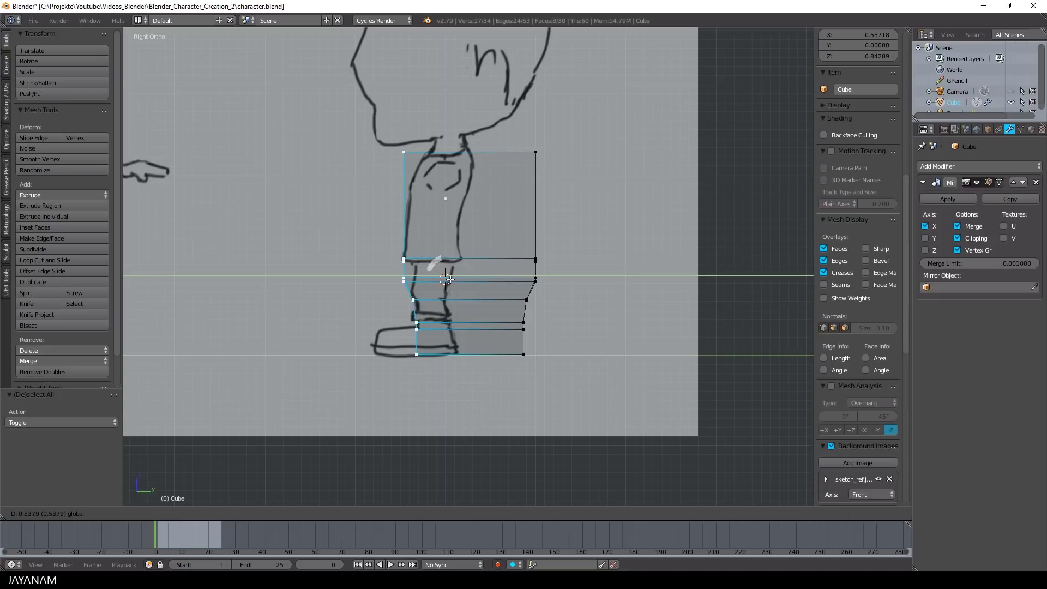
Move the front vertices at crotch level 0.103 back along Y, and fit the front shirt hem vertices to the side sketch
{"action": "key", "text": "a"}
{"action": "mouse_move", "coordinate": [451, 279]}
{"action": "left_mouse_down"}
{"action": "mouse_move", "coordinate": [430, 301]}
{"action": "mouse_move", "coordinate": [451, 262]}
{"action": "left_mouse_up"}
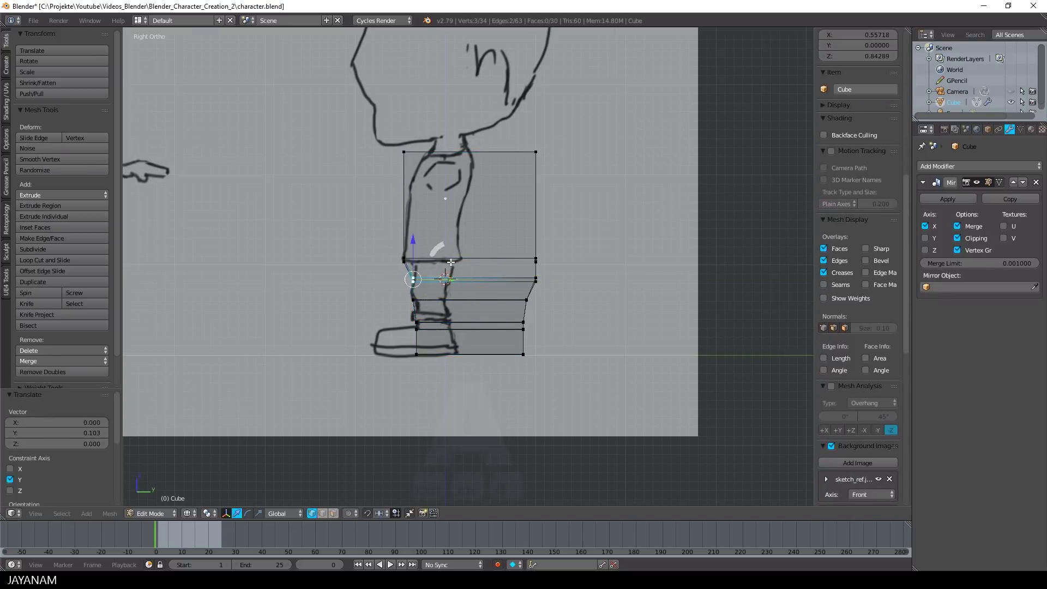
{"action": "key", "text": "a"}
{"action": "right_click", "coordinate": [406, 260]}
{"action": "key", "text": "g"}
{"action": "key", "text": "y"}
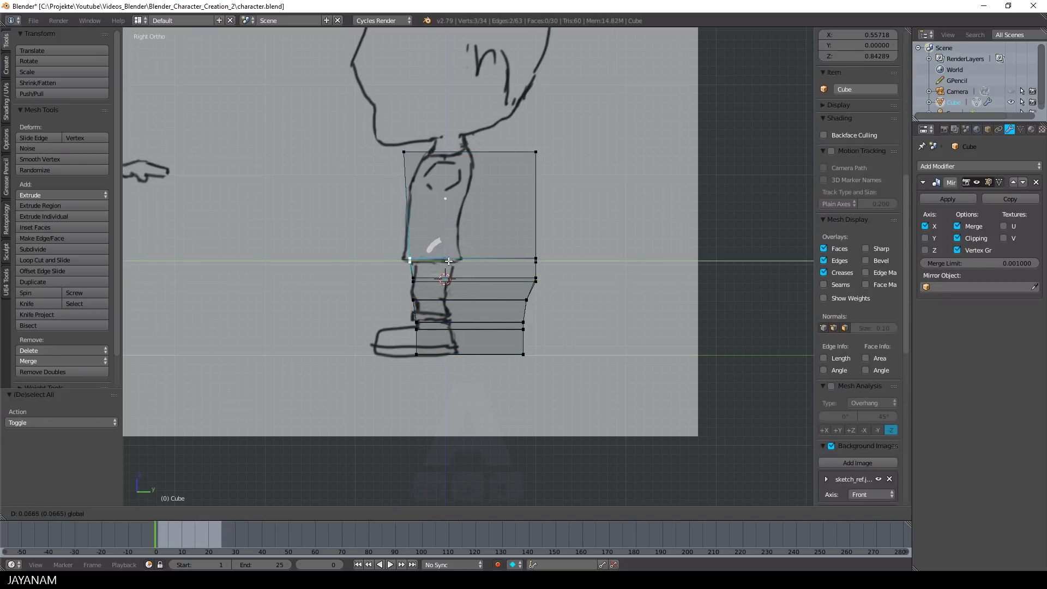
{"action": "left_click_drag", "start_coordinate": [445, 262], "coordinate": [446, 262]}
Move the top front torso vertices back along Y to the base of the sketched neck
{"action": "key", "text": "a"}
{"action": "mouse_move", "coordinate": [412, 137]}
{"action": "left_mouse_down", "text": "ctrl"}
{"action": "mouse_move", "coordinate": [420, 165]}
{"action": "mouse_move", "coordinate": [463, 157]}
{"action": "left_mouse_up", "text": "ctrl"}
{"action": "left_click", "coordinate": [450, 157]}
Move the back torso vertices from shoulder to shirt hem forward along Y to the sketched back line
{"action": "key", "text": "a"}
{"action": "mouse_move", "coordinate": [529, 134]}
{"action": "left_mouse_down", "text": "ctrl"}
{"action": "mouse_move", "coordinate": [512, 187]}
{"action": "mouse_move", "coordinate": [571, 163]}
{"action": "left_mouse_up", "text": "ctrl"}
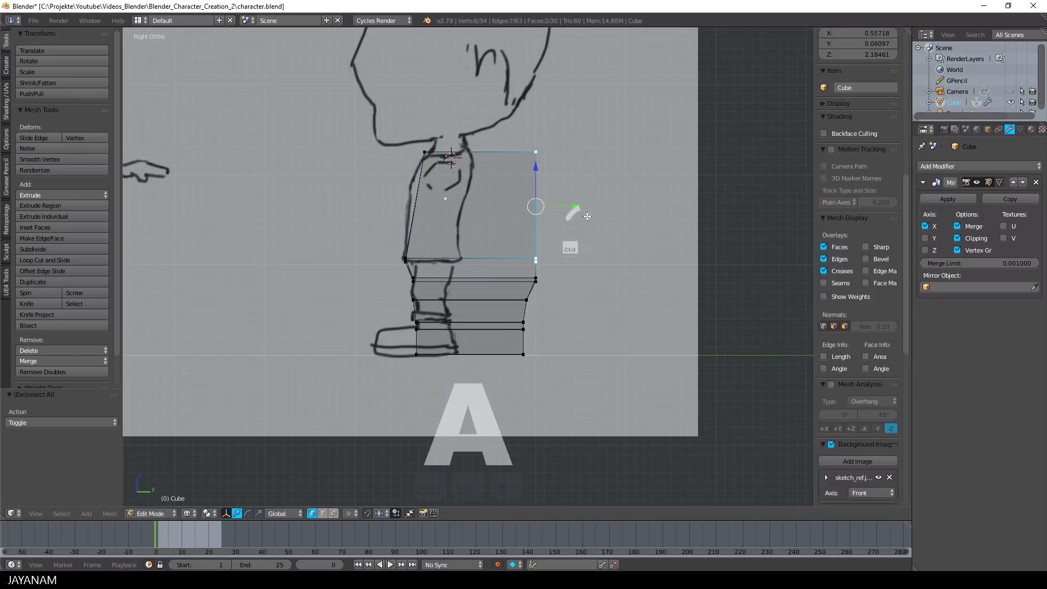
{"action": "left_click_drag", "start_coordinate": [582, 210], "coordinate": [509, 211]}
{"action": "left_click", "coordinate": [508, 199]}
{"action": "key", "text": "a"}
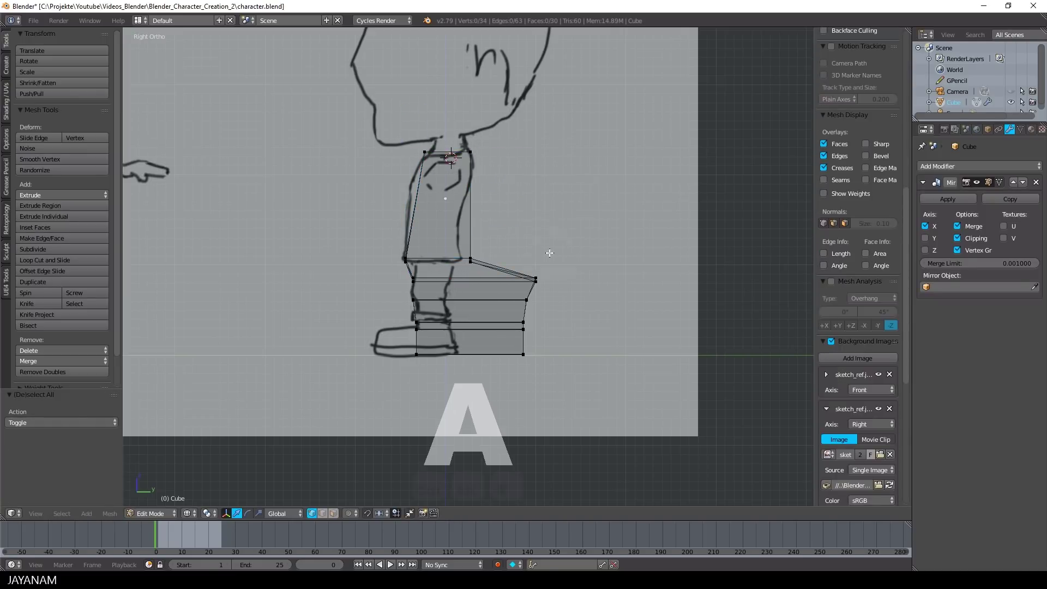
Move the back vertices at crotch, ankle and sole level forward along Y to the sketched back of the leg
{"action": "right_click", "coordinate": [536, 280]}
{"action": "key", "text": "g"}
{"action": "key", "text": "y"}
{"action": "mouse_move", "coordinate": [496, 280]}
{"action": "left_mouse_down"}
{"action": "mouse_move", "coordinate": [527, 375]}
{"action": "mouse_move", "coordinate": [541, 298]}
{"action": "left_mouse_up"}
{"action": "key", "text": "a"}
{"action": "mouse_move", "coordinate": [566, 327]}
{"action": "left_mouse_down"}
{"action": "mouse_move", "coordinate": [473, 338]}
{"action": "mouse_move", "coordinate": [484, 326]}
{"action": "left_mouse_up"}
{"action": "key", "text": "a"}
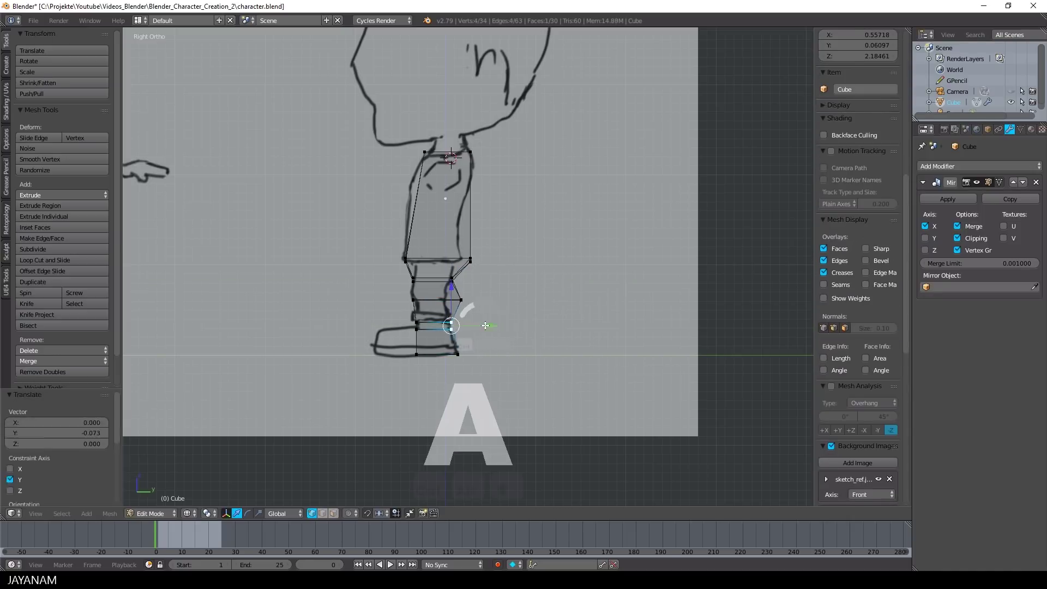
{"action": "key", "text": "a"}
Move the back knee vertices forward along Y to the sketch, and the back shirt hem vertices 0.115 forward
{"action": "left_click_drag", "start_coordinate": [480, 289], "coordinate": [475, 311], "text": "ctrl"}
{"action": "left_click_drag", "start_coordinate": [504, 301], "coordinate": [488, 301]}
{"action": "left_click", "coordinate": [489, 301]}
{"action": "key", "text": "a"}
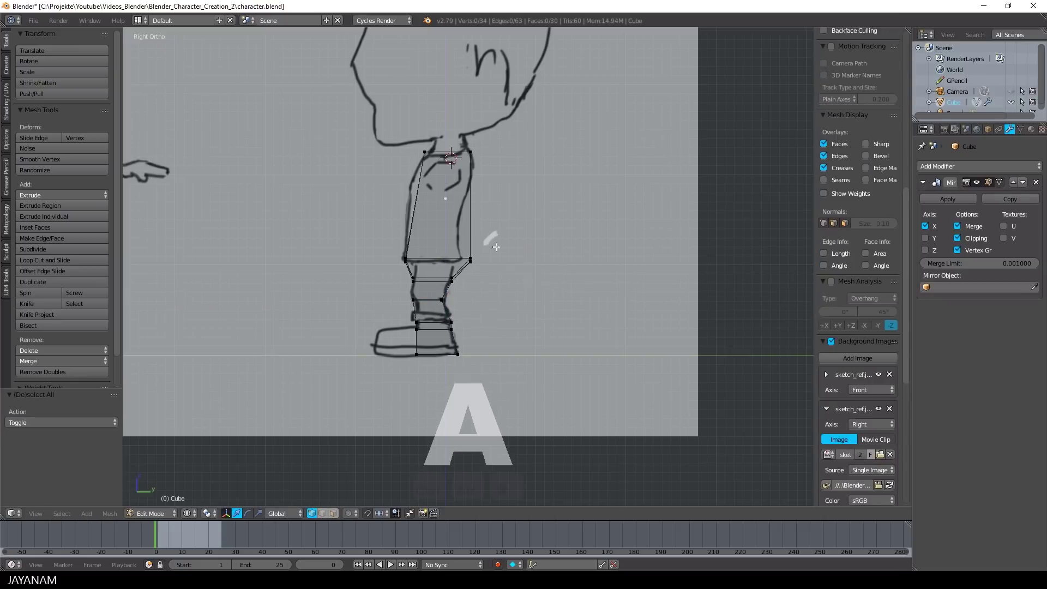
{"action": "right_click", "coordinate": [494, 261]}
{"action": "key", "text": "g"}
{"action": "key", "text": "y"}
{"action": "left_click", "coordinate": [495, 262]}
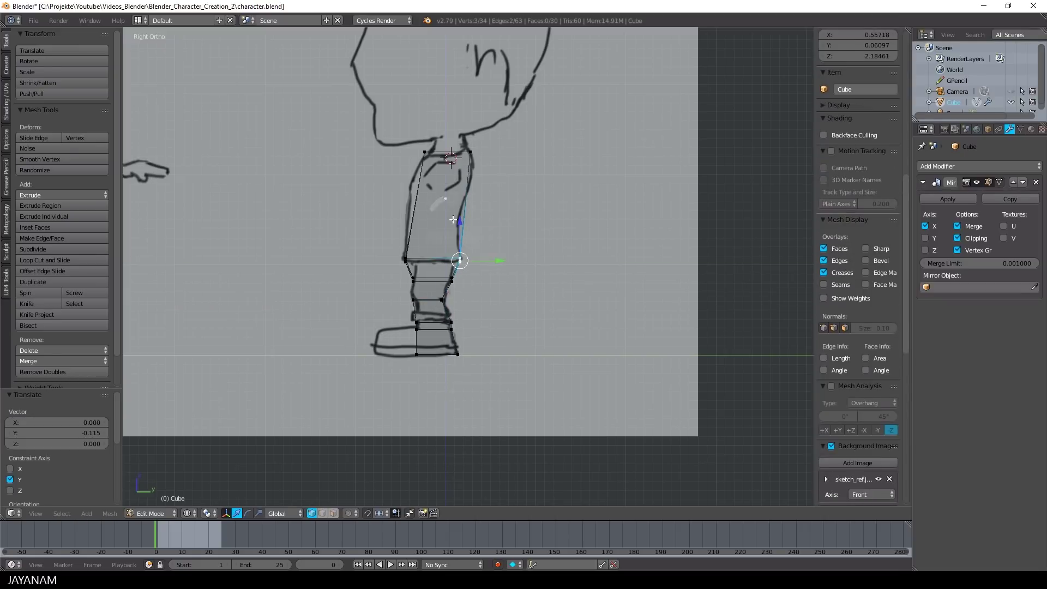
Add a horizontal loop cut around the lower torso at waist height and move it 0.054 forward along Y
{"action": "key", "text": "ctrl+r"}
{"action": "left_click", "coordinate": [453, 220]}
{"action": "left_click", "coordinate": [452, 236]}
{"action": "left_click_drag", "start_coordinate": [481, 224], "coordinate": [476, 223]}
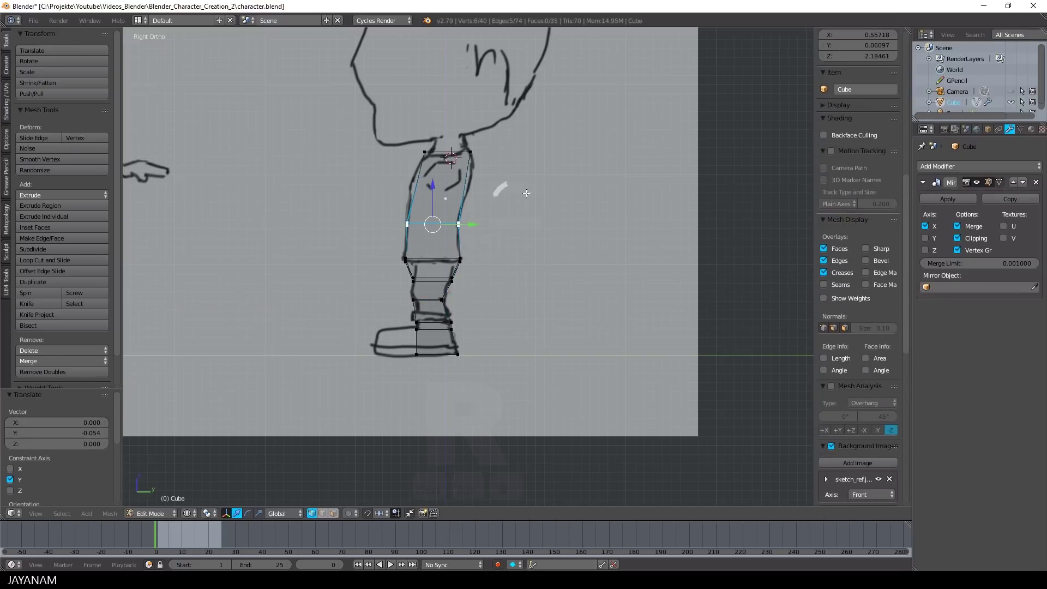
Add a chest-level loop cut shifted 0.066 forward along Y, and fit the back chest and waist vertices to the side sketch
{"action": "key", "text": "ctrl+r"}
{"action": "left_click", "coordinate": [482, 184]}
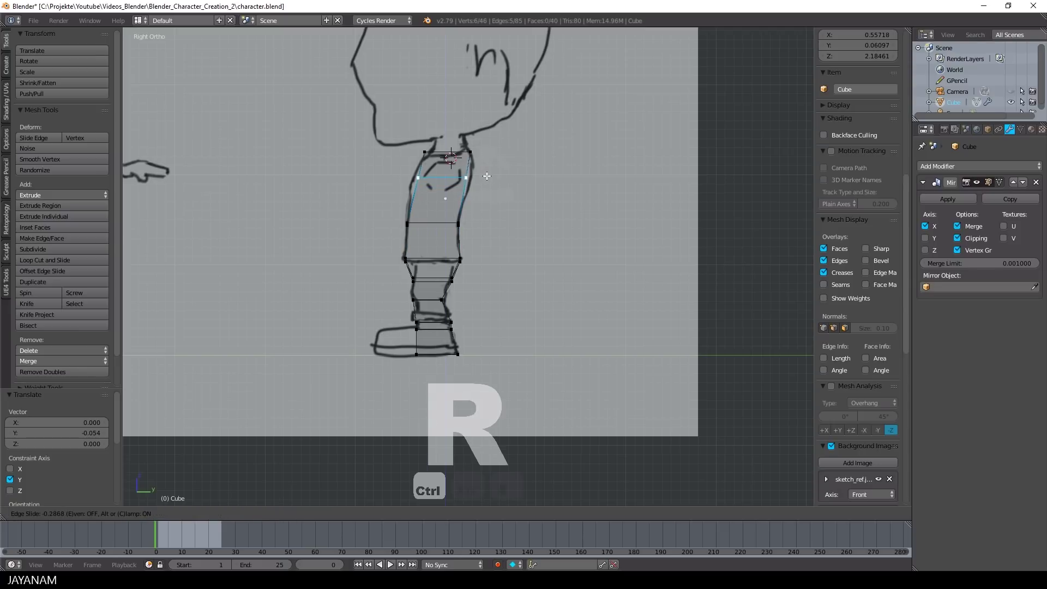
{"action": "left_click", "coordinate": [487, 176]}
{"action": "key", "text": "g"}
{"action": "key", "text": "y"}
{"action": "left_click", "coordinate": [513, 185]}
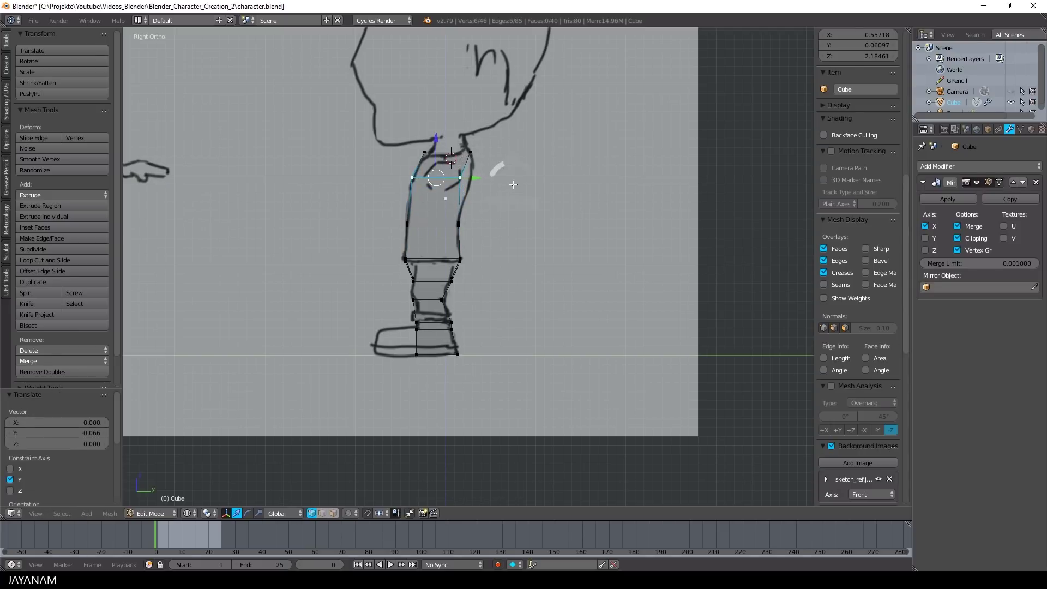
{"action": "key", "text": "a"}
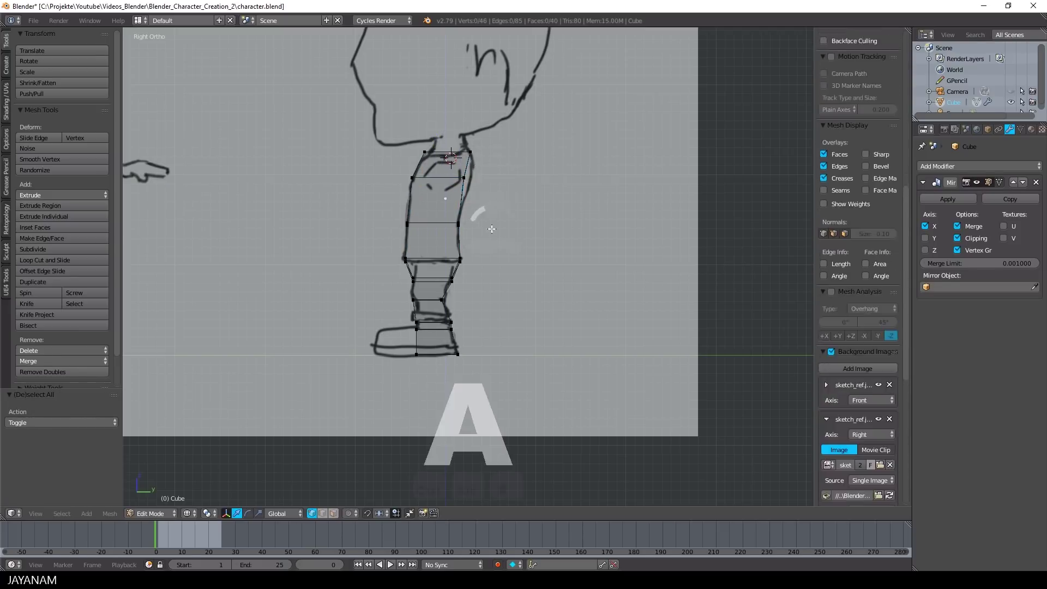
{"action": "mouse_move", "coordinate": [474, 216]}
{"action": "left_mouse_down", "text": "ctrl"}
{"action": "mouse_move", "coordinate": [472, 235]}
{"action": "mouse_move", "coordinate": [495, 224]}
{"action": "left_mouse_up", "text": "ctrl"}
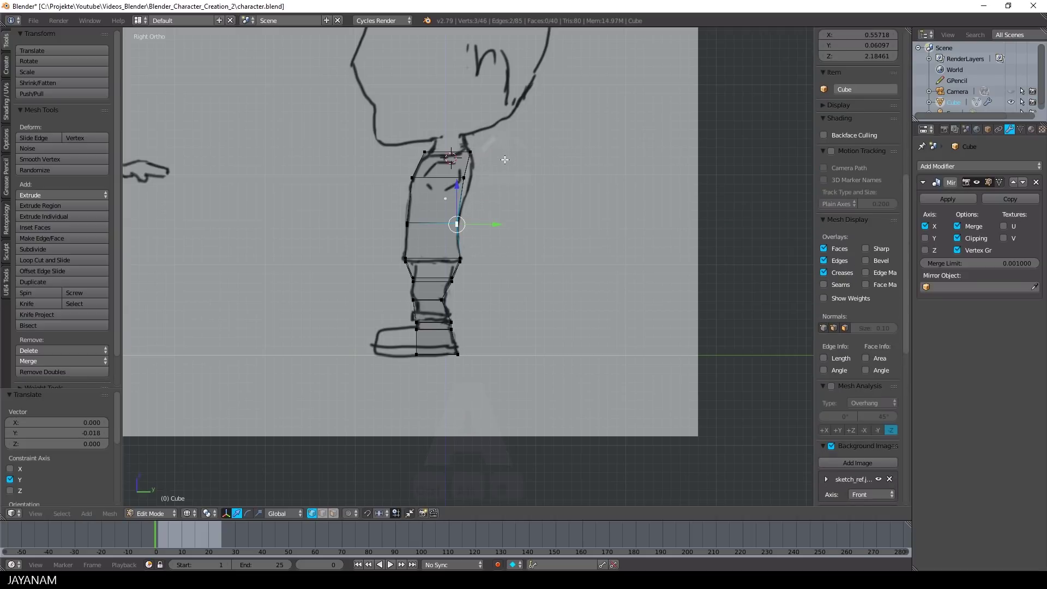
Add a loop cut just below the shirt hem and move its front and back vertices along Y to the sketched trouser lines
{"action": "key", "text": "ctrl+r"}
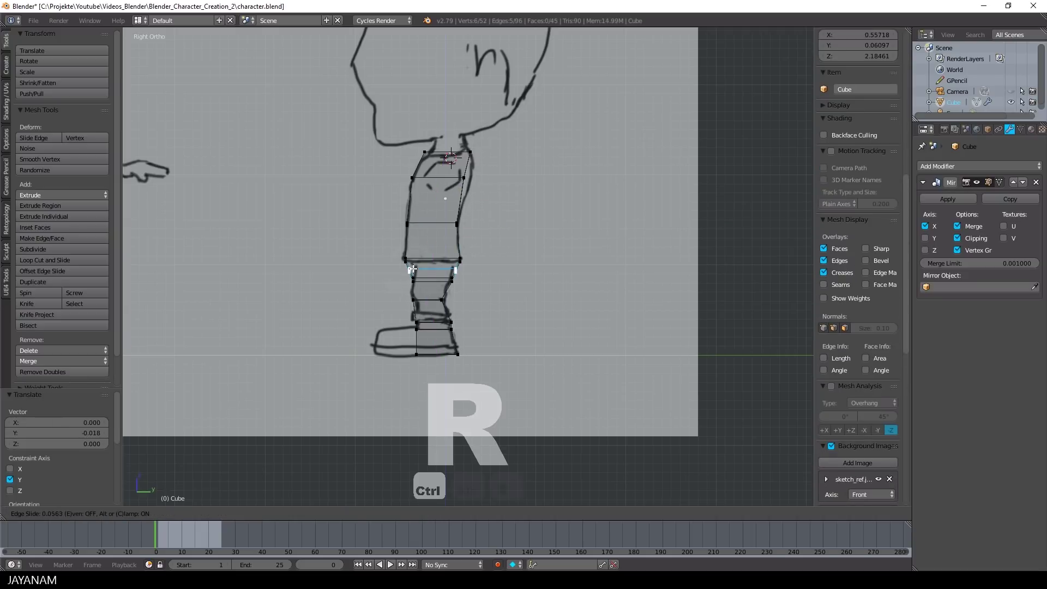
{"action": "left_click", "coordinate": [413, 269]}
{"action": "scroll", "coordinate": [330, 264], "scroll_direction": "up", "scroll_amount": 4}
{"action": "key", "text": "a"}
{"action": "mouse_move", "coordinate": [333, 267]}
{"action": "left_mouse_down", "text": "ctrl"}
{"action": "mouse_move", "coordinate": [339, 285]}
{"action": "mouse_move", "coordinate": [353, 266]}
{"action": "left_mouse_up", "text": "ctrl"}
{"action": "left_click_drag", "start_coordinate": [386, 274], "coordinate": [396, 274]}
{"action": "key", "text": "a"}
{"action": "left_click_drag", "start_coordinate": [471, 270], "coordinate": [466, 284], "text": "ctrl"}
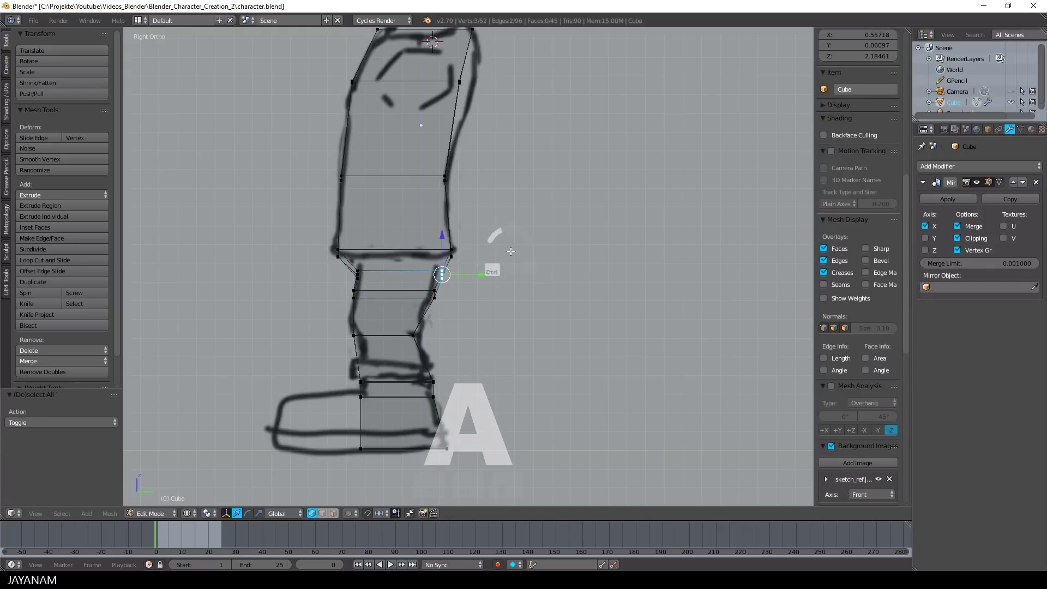
{"action": "key", "text": "a"}
Move the back sole vertices forward along Y to the sketched heel, and the back ankle vertices 0.020 forward
{"action": "left_click", "coordinate": [464, 261]}
{"action": "key", "text": "a"}
{"action": "key", "text": "a"}
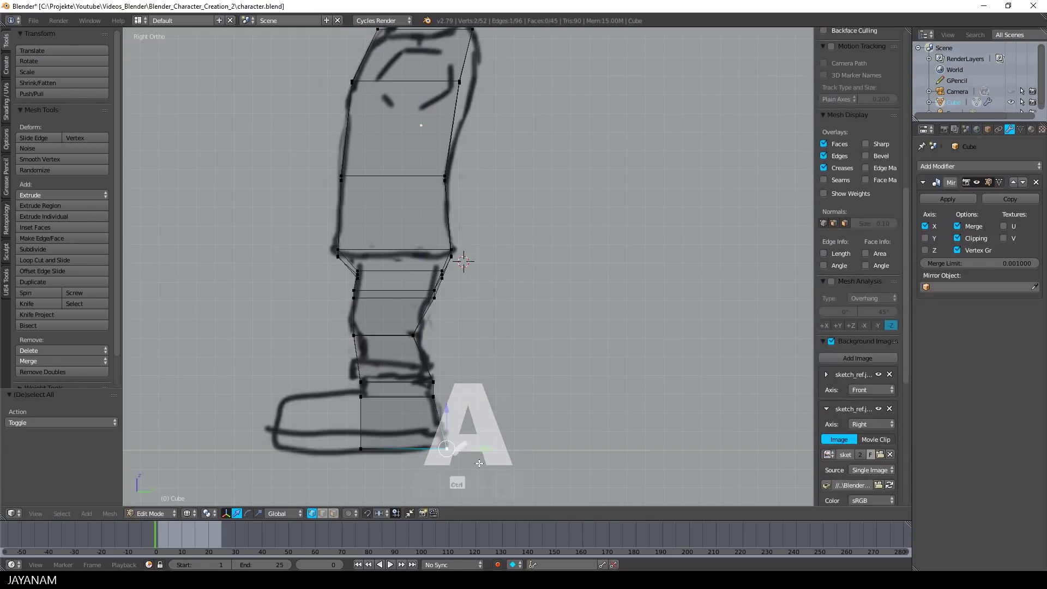
{"action": "key", "text": "g"}
{"action": "key", "text": "y"}
{"action": "left_click_drag", "start_coordinate": [466, 449], "coordinate": [466, 450]}
{"action": "key", "text": "a"}
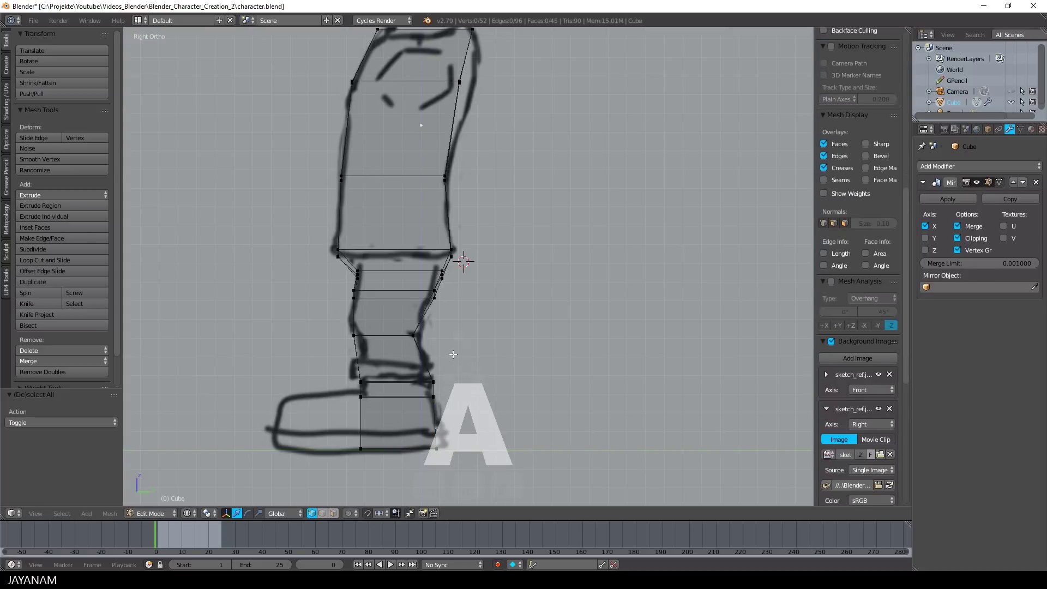
{"action": "left_click_drag", "start_coordinate": [436, 365], "coordinate": [468, 384], "text": "ctrl"}
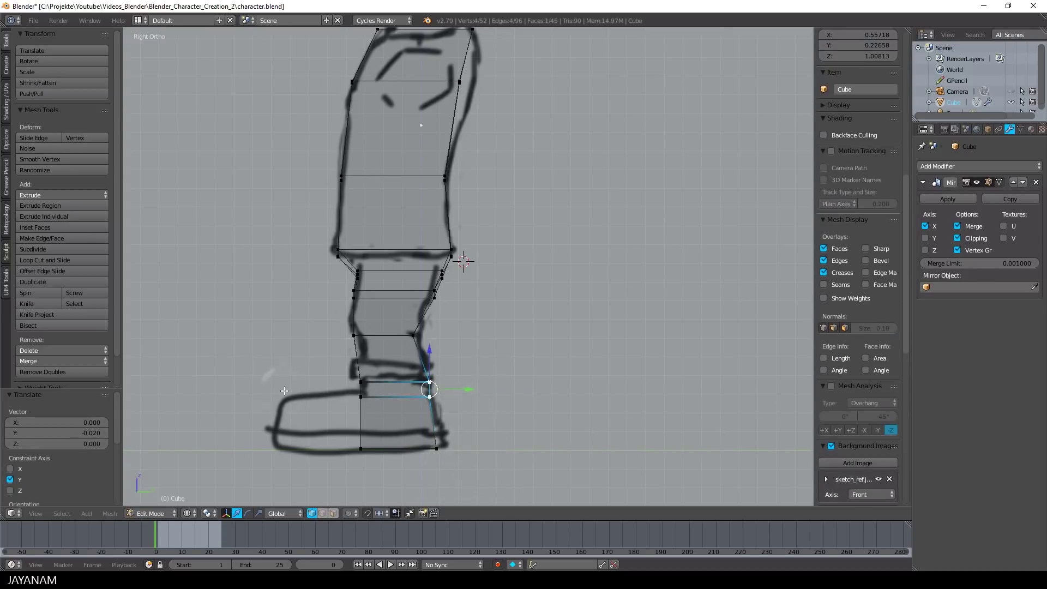
In solid shading with face selection, inset the upper side face at the shoulder with a thickness of 0.0542
{"action": "middle_click_drag", "start_coordinate": [284, 391], "coordinate": [354, 404]}
{"action": "key", "text": "KP_1"}
{"action": "scroll", "coordinate": [461, 290], "scroll_direction": "down", "scroll_amount": 3}
{"action": "mouse_move", "coordinate": [536, 187]}
{"action": "middle_mouse_down"}
{"action": "mouse_move", "coordinate": [487, 212]}
{"action": "mouse_move", "coordinate": [458, 199]}
{"action": "middle_mouse_up"}
{"action": "key", "text": "z"}
{"action": "left_click", "coordinate": [496, 305]}
{"action": "right_click", "coordinate": [406, 126]}
{"action": "middle_click_drag", "start_coordinate": [443, 156], "coordinate": [418, 153]}
{"action": "left_click", "coordinate": [333, 513]}
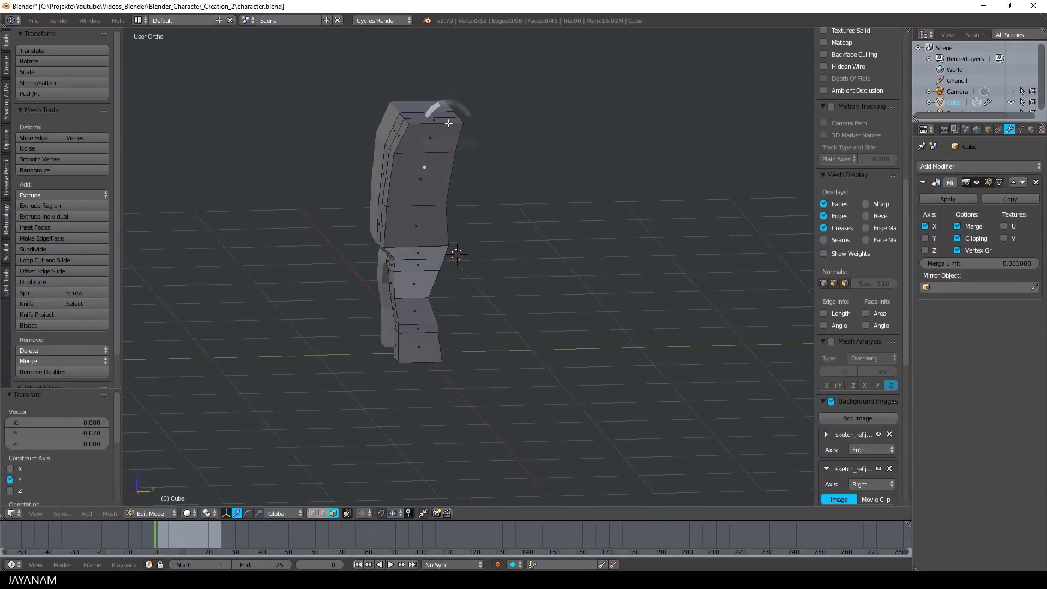
{"action": "right_click", "coordinate": [429, 140]}
{"action": "key", "text": "i"}
{"action": "left_click", "coordinate": [567, 172]}
In the right orthographic view, scale the inset shoulder face to 0.708 along Y
{"action": "key", "text": "KP_3"}
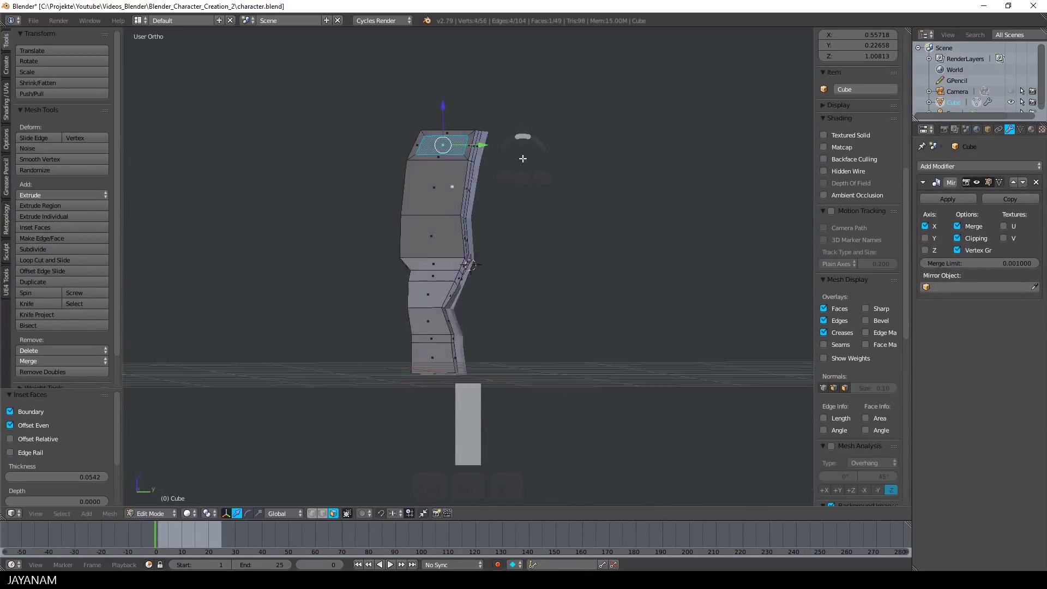
{"action": "key", "text": "s"}
{"action": "key", "text": "y"}
{"action": "left_click", "coordinate": [533, 170]}
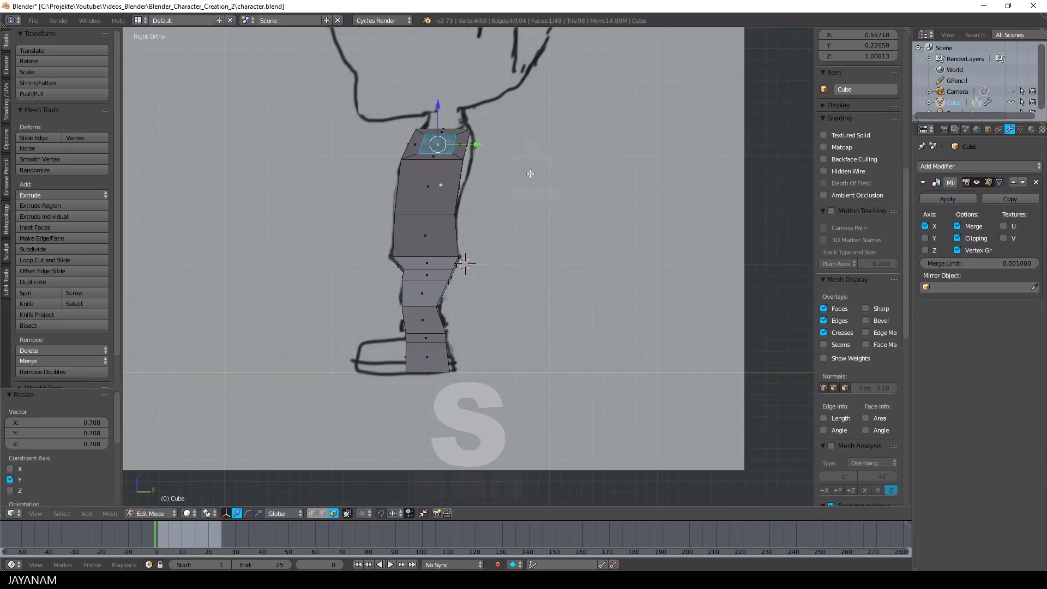
Add a centred vertical loop cut down the side of the body, running from the shoulder to the foot
{"action": "key", "text": "ctrl+r"}
{"action": "right_click", "coordinate": [444, 154]}
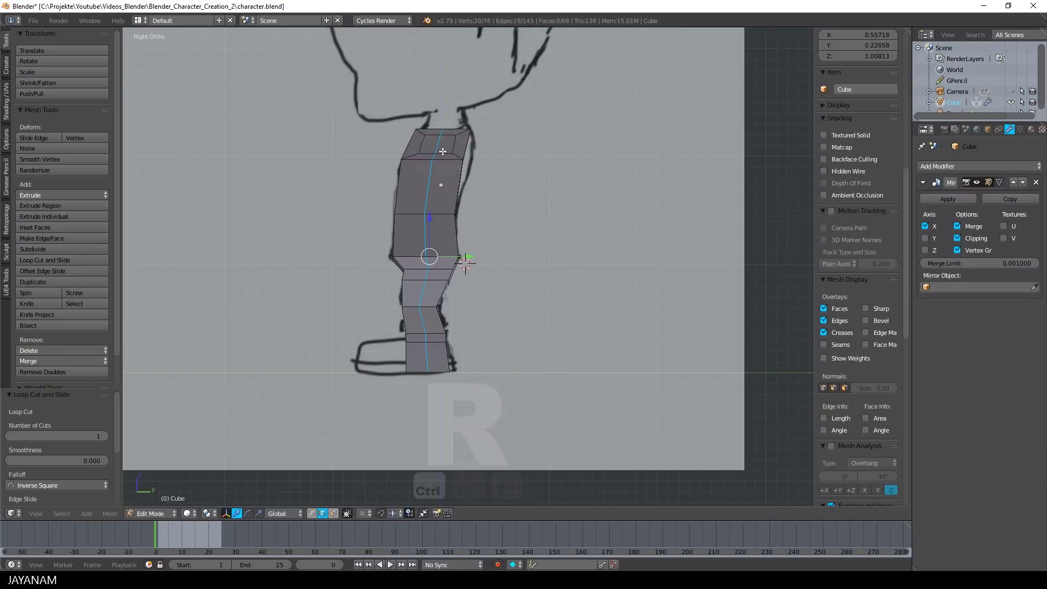
{"action": "middle_click_drag", "start_coordinate": [441, 152], "coordinate": [467, 217]}
{"action": "key", "text": "Tab"}
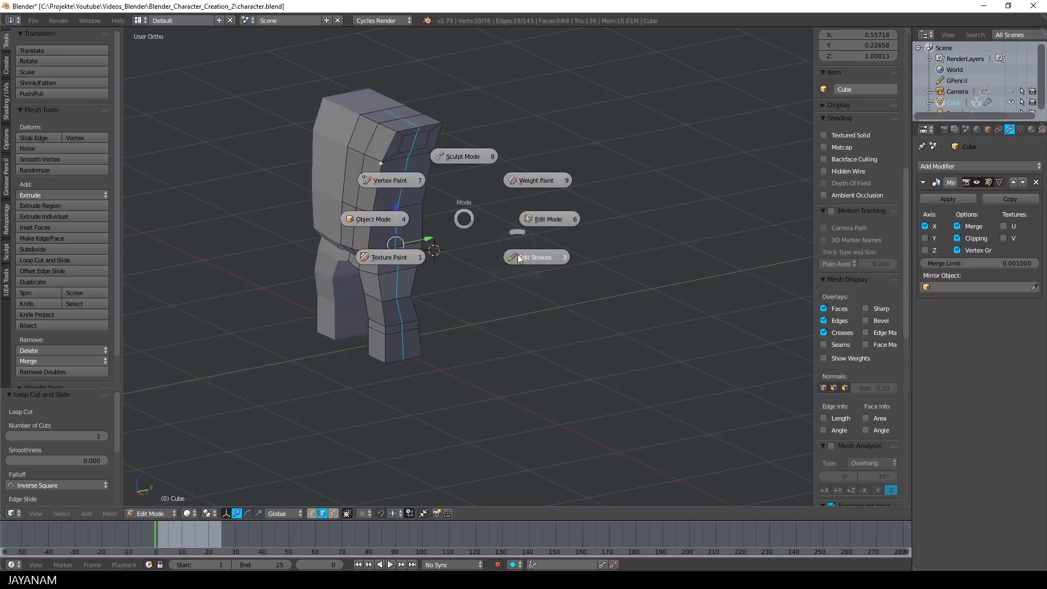
{"action": "key", "text": "Escape"}
Select the two inset shoulder faces and pull them outward to start the sleeve
{"action": "left_click", "coordinate": [333, 514]}
{"action": "right_click", "coordinate": [408, 143]}
{"action": "right_click", "coordinate": [421, 141], "text": "shift"}
{"action": "left_click_drag", "start_coordinate": [436, 153], "coordinate": [445, 159]}
Extrude the two top faces beside the mirror plane 0.136 upward as the neck and scale them to 0.571
{"action": "middle_click_drag", "start_coordinate": [440, 170], "coordinate": [366, 132]}
{"action": "key", "text": "e"}
{"action": "left_click", "coordinate": [414, 117]}
{"action": "key", "text": "s"}
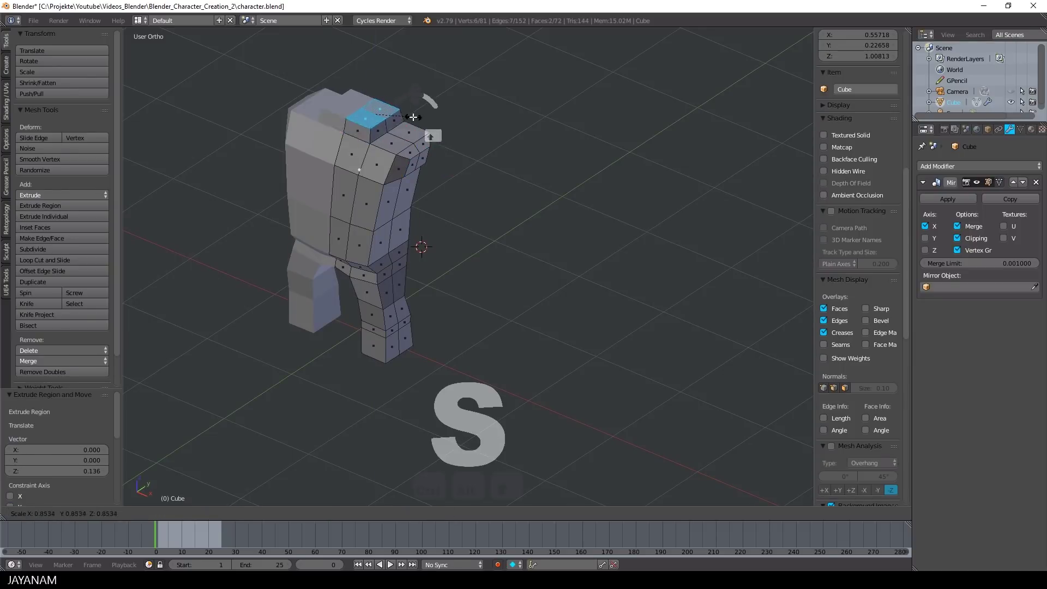
{"action": "left_click", "coordinate": [402, 117]}
In the front wireframe view, move the shoulder edge and sleeve-end vertices outward to follow the sketched sleeve
{"action": "key", "text": "KP_1"}
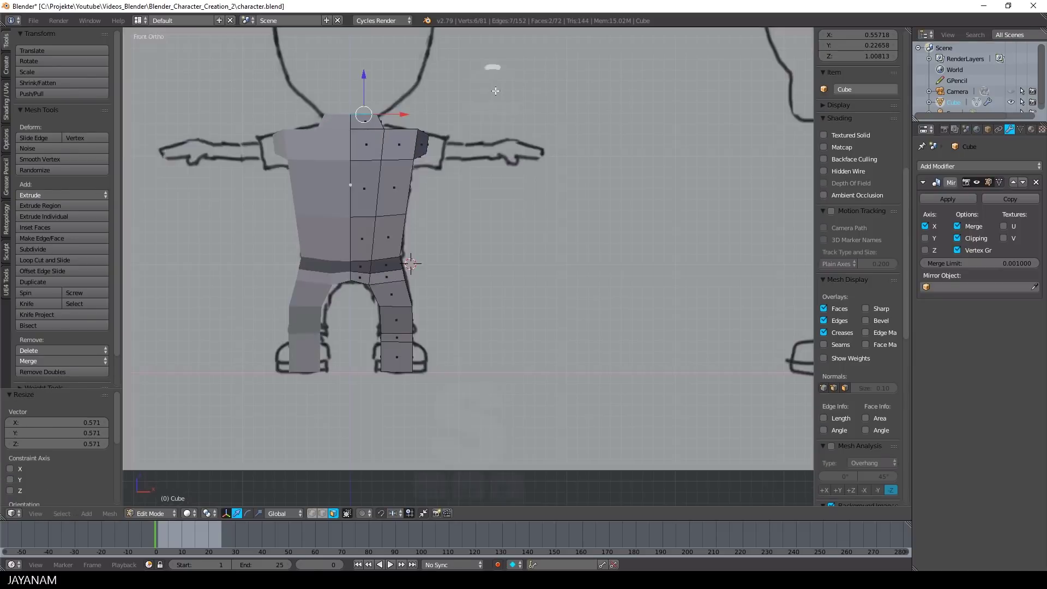
{"action": "key", "text": "z"}
{"action": "left_click", "coordinate": [539, 150]}
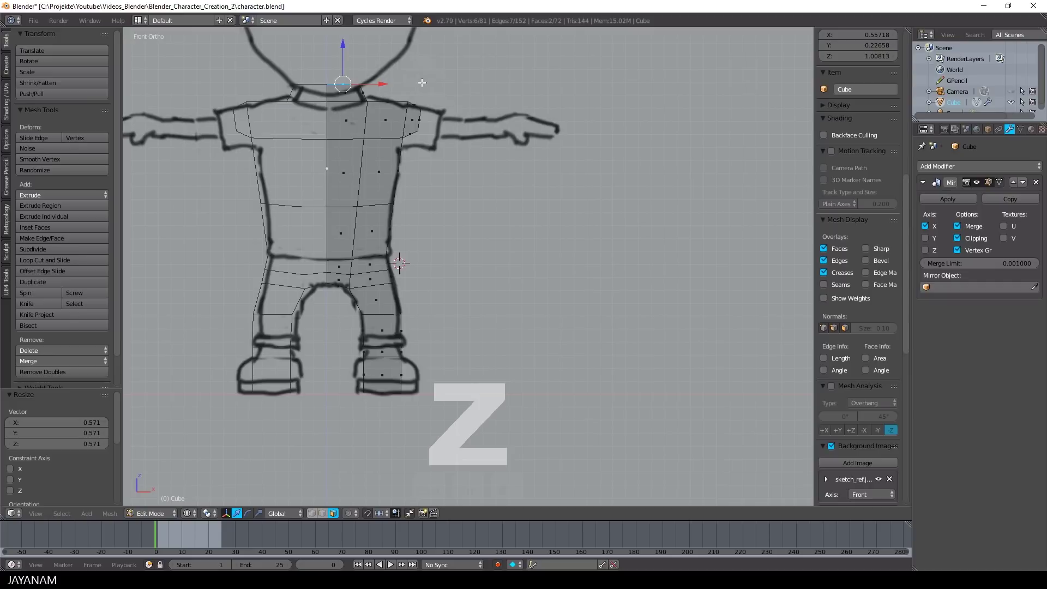
{"action": "mouse_move", "coordinate": [408, 97]}
{"action": "left_mouse_down", "text": "ctrl"}
{"action": "mouse_move", "coordinate": [441, 144]}
{"action": "mouse_move", "coordinate": [453, 106]}
{"action": "left_mouse_up", "text": "ctrl"}
{"action": "left_click_drag", "start_coordinate": [428, 86], "coordinate": [408, 94], "text": "ctrl"}
{"action": "key", "text": "a"}
{"action": "left_click", "coordinate": [312, 513]}
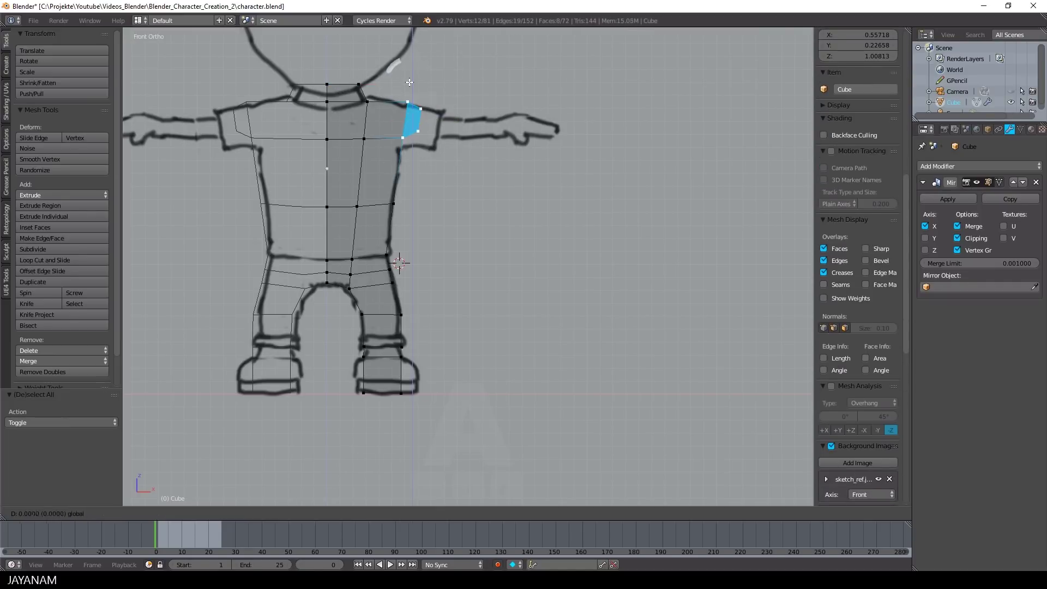
{"action": "left_click", "coordinate": [431, 102]}
{"action": "key", "text": "a"}
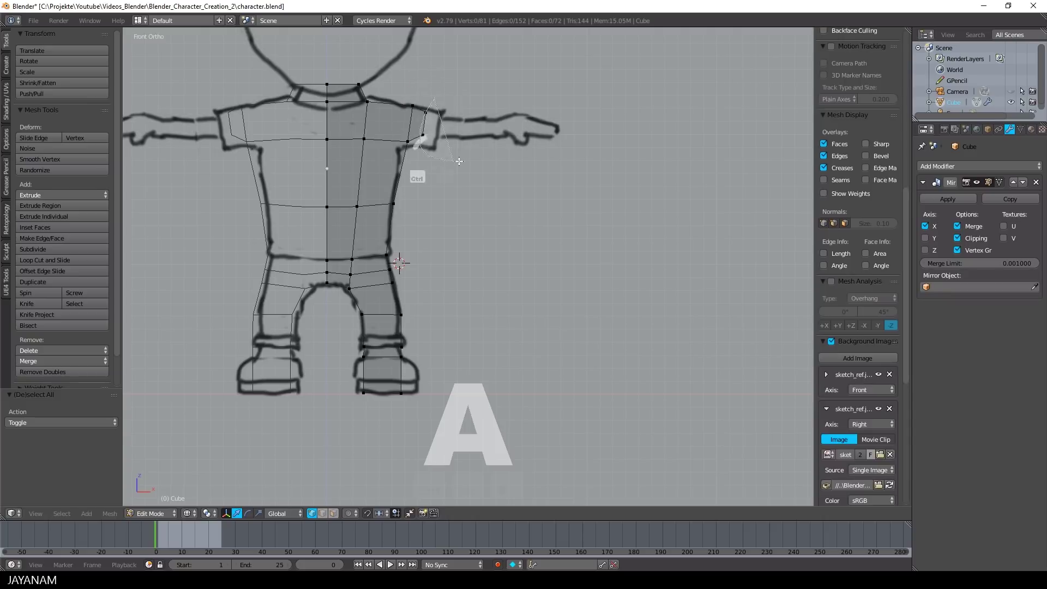
Fit the sleeve-end vertices to the sketched cuff by scaling them to 1.063, shifting them outward along X and tilting them
{"action": "left_click_drag", "start_coordinate": [459, 162], "coordinate": [459, 161], "text": "ctrl"}
{"action": "key", "text": "s"}
{"action": "left_click", "coordinate": [495, 114]}
{"action": "key", "text": "g"}
{"action": "key", "text": "x"}
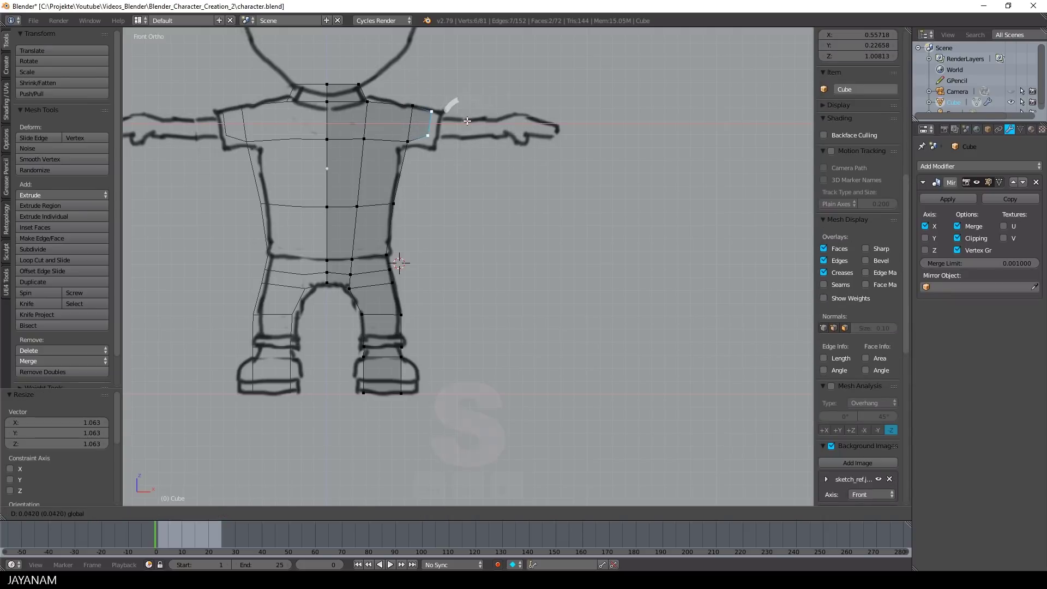
{"action": "key", "text": "r"}
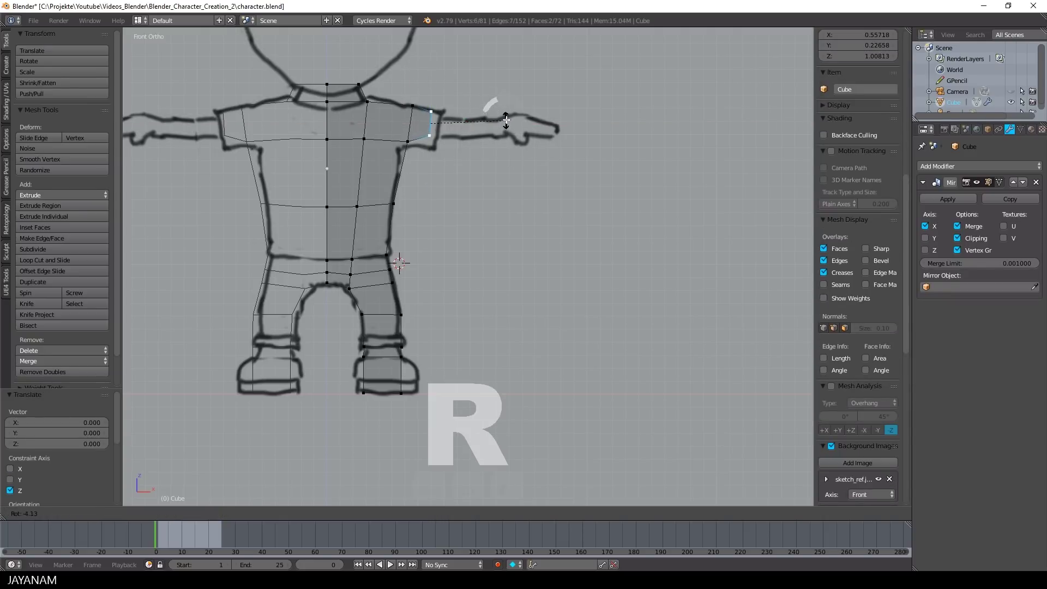
{"action": "left_click", "coordinate": [507, 116]}
Extrude the sleeve end 0.996 outward to the sketched fingertips and scale the new end down
{"action": "key", "text": "e"}
{"action": "left_click", "coordinate": [634, 136]}
{"action": "key", "text": "s"}
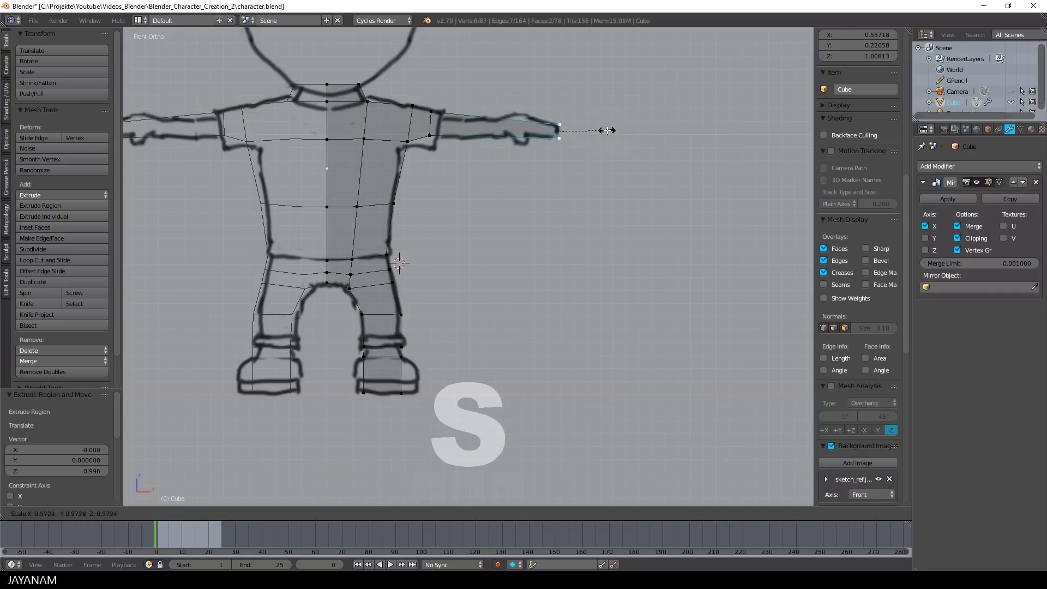
{"action": "left_click", "coordinate": [600, 130]}
Add two close loop cuts around the elbow and one at the wrist, scaling the wrist loop to 0.829
{"action": "key", "text": "ctrl+r"}
{"action": "left_click", "coordinate": [469, 127]}
{"action": "right_click", "coordinate": [493, 129]}
{"action": "key", "text": "ctrl+r"}
{"action": "left_click", "coordinate": [495, 129]}
{"action": "key", "text": "s"}
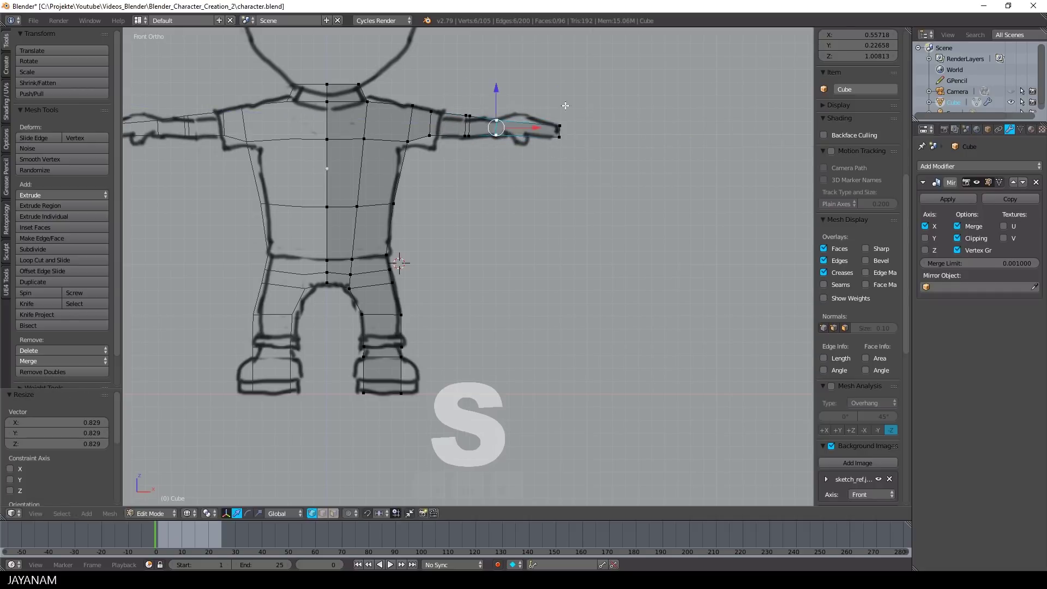
Add a loop cut across the hand scaled to the sketched palm, and a second loop cut beside the wrist loop
{"action": "key", "text": "ctrl+r"}
{"action": "key", "text": "s"}
{"action": "key", "text": "ctrl+r"}
Rotate the two wrist loops to follow the sketched arm and scale each loop to the wrist outline
{"action": "scroll", "coordinate": [611, 131], "scroll_direction": "up", "scroll_amount": 2}
{"action": "middle_click_drag", "start_coordinate": [617, 131], "coordinate": [606, 258], "text": "shift"}
{"action": "scroll", "coordinate": [606, 258], "scroll_direction": "up", "scroll_amount": 3}
{"action": "key", "text": "a"}
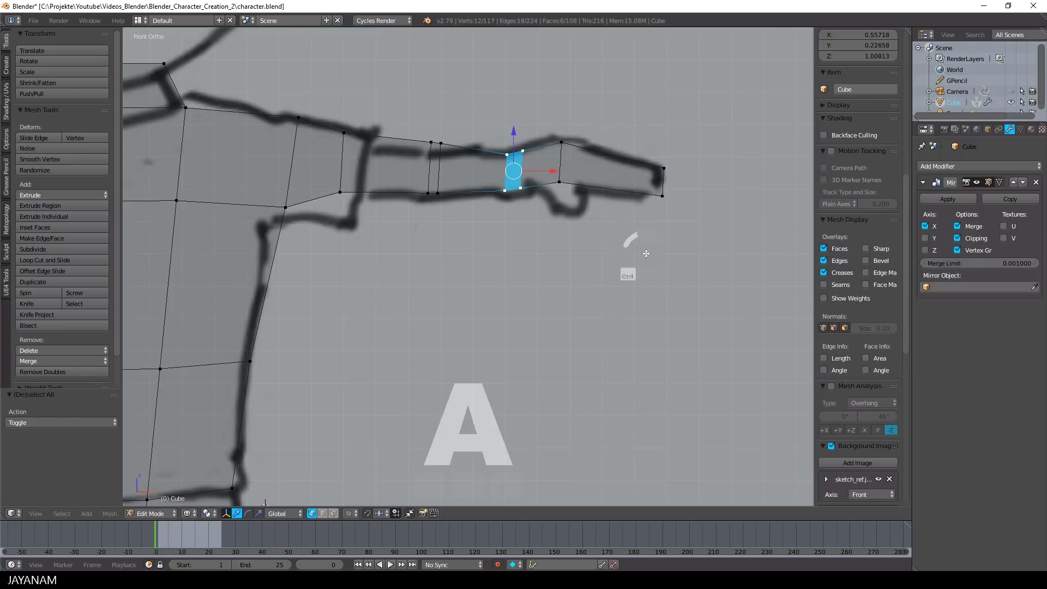
{"action": "key", "text": "r"}
{"action": "left_click", "coordinate": [538, 171]}
{"action": "key", "text": "a"}
{"action": "right_click", "coordinate": [521, 203], "text": "alt"}
{"action": "key", "text": "s"}
{"action": "left_click", "coordinate": [608, 180]}
{"action": "key", "text": "a"}
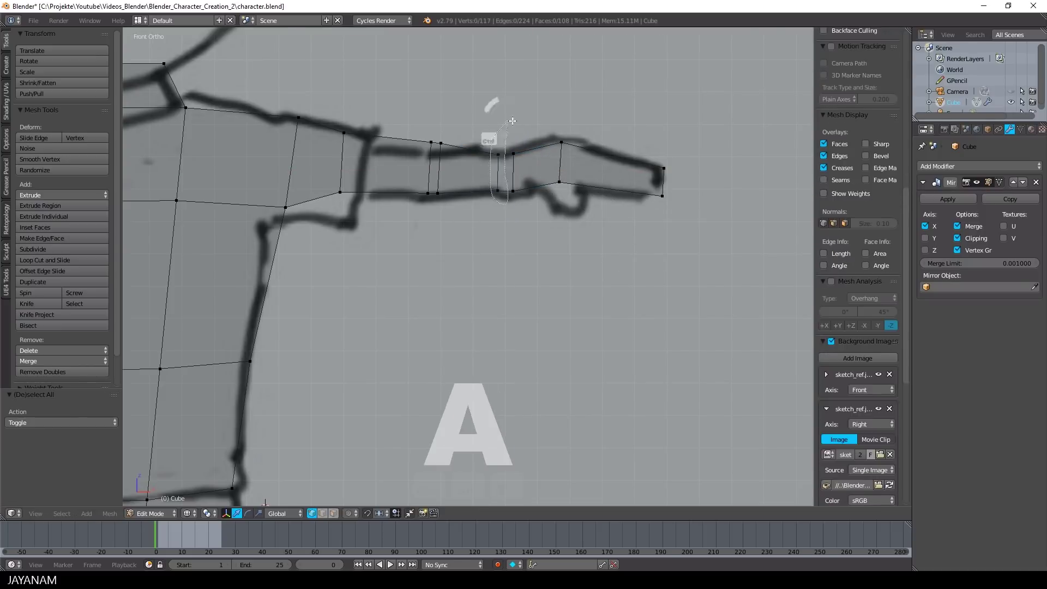
{"action": "right_click", "coordinate": [498, 143], "text": "alt"}
{"action": "key", "text": "s"}
Scale the front and back outer corner edge loops of the torso and leg to 0.713 along Y
{"action": "key", "text": "KP_3"}
{"action": "key", "text": "a"}
{"action": "left_click", "coordinate": [322, 514]}
{"action": "key", "text": "z"}
{"action": "mouse_move", "coordinate": [354, 229]}
{"action": "middle_mouse_down"}
{"action": "mouse_move", "coordinate": [316, 258]}
{"action": "mouse_move", "coordinate": [415, 251]}
{"action": "middle_mouse_up"}
{"action": "right_click", "coordinate": [475, 158], "text": "alt+shift"}
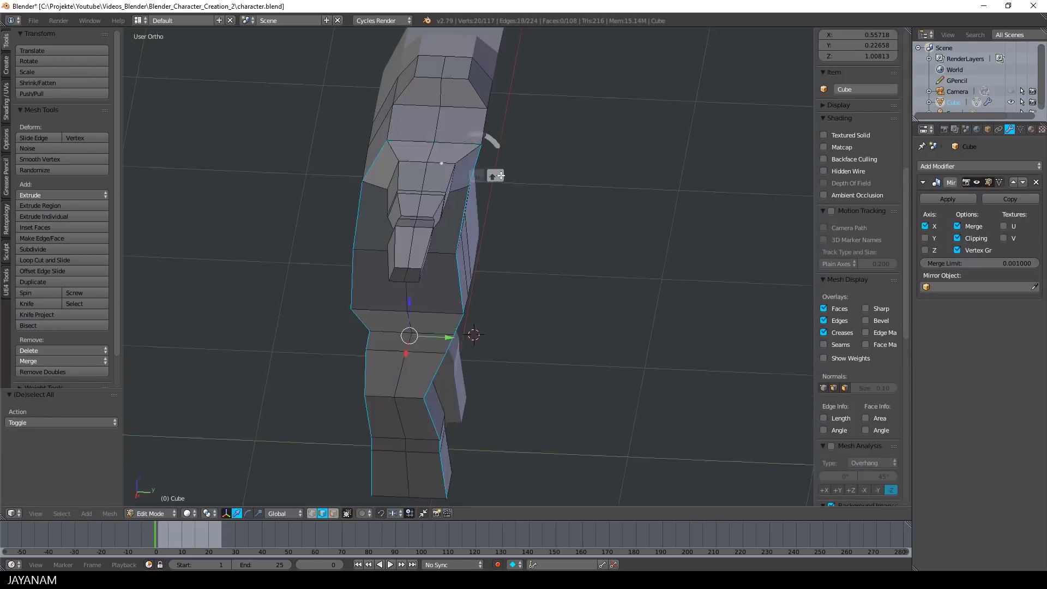
{"action": "scroll", "coordinate": [486, 262], "scroll_direction": "down", "scroll_amount": 3}
{"action": "key", "text": "s"}
{"action": "key", "text": "y"}
{"action": "left_click", "coordinate": [526, 305]}
Bring the front and back edges of the inner leg closer together by scaling them along Y
{"action": "middle_click_drag", "start_coordinate": [490, 294], "coordinate": [633, 283]}
{"action": "right_click", "coordinate": [411, 409], "text": "alt"}
{"action": "right_click", "coordinate": [431, 424], "text": "shift"}
{"action": "key", "text": "s"}
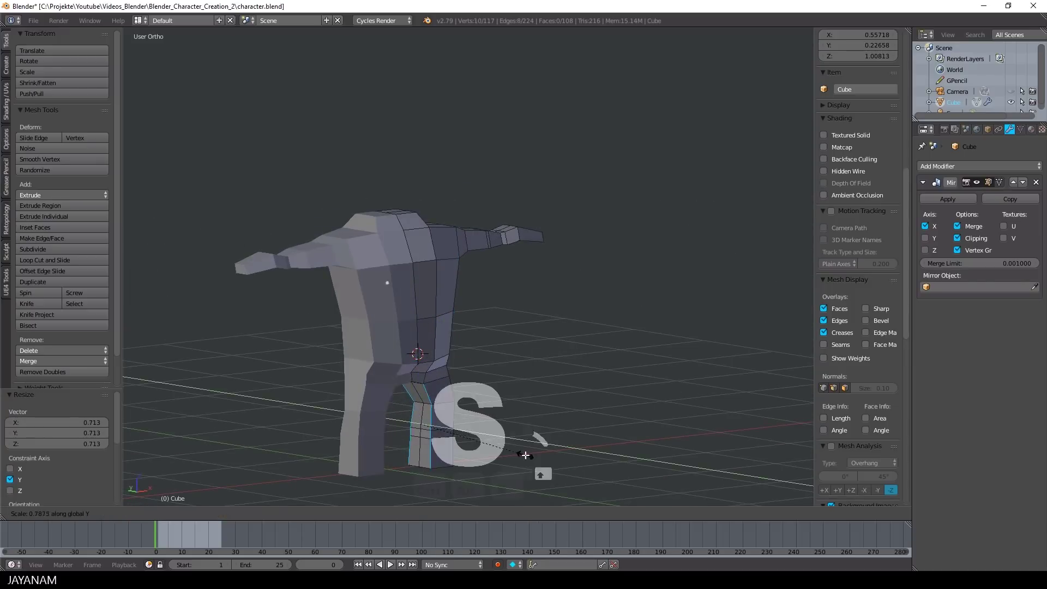
{"action": "left_click", "coordinate": [524, 456]}
Add a vertical loop cut through the torso and leg, and move its front leg edges forward along Y
{"action": "middle_click_drag", "start_coordinate": [513, 436], "coordinate": [387, 413]}
{"action": "key", "text": "ctrl+r"}
{"action": "left_click", "coordinate": [416, 365]}
{"action": "middle_click_drag", "start_coordinate": [416, 368], "coordinate": [349, 415]}
{"action": "right_click", "coordinate": [345, 432]}
{"action": "left_click_drag", "start_coordinate": [364, 422], "coordinate": [355, 367]}
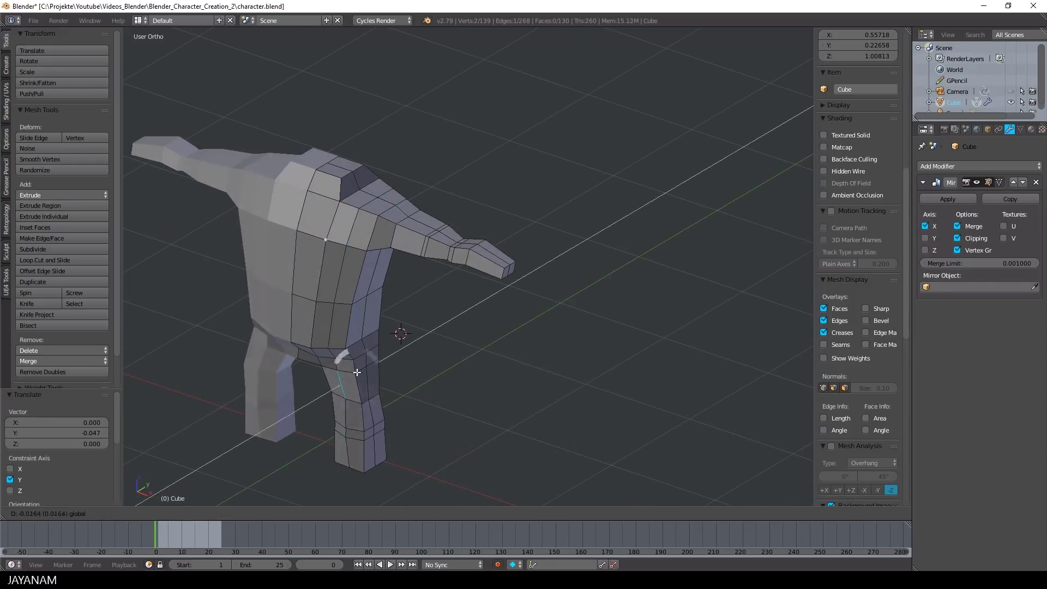
{"action": "key", "text": "KP_3"}
Extrude a front side face of the hand as the thumb, rotating and scaling its end to shape
{"action": "middle_click_drag", "start_coordinate": [355, 367], "coordinate": [392, 382]}
{"action": "left_click", "coordinate": [334, 513]}
{"action": "right_click", "coordinate": [469, 263]}
{"action": "key", "text": "e"}
{"action": "key", "text": "KP_3"}
{"action": "key", "text": "r"}
{"action": "key", "text": "s"}
{"action": "middle_click_drag", "start_coordinate": [366, 174], "coordinate": [496, 285]}
{"action": "key", "text": "r"}
{"action": "left_click_drag", "start_coordinate": [460, 355], "coordinate": [470, 360]}
{"action": "key", "text": "s"}
{"action": "left_click", "coordinate": [478, 355]}
Add a loop cut around the thumb and scale it to round out the thumb's shape
{"action": "key", "text": "ctrl+r"}
{"action": "left_click", "coordinate": [452, 322]}
{"action": "middle_click_drag", "start_coordinate": [456, 333], "coordinate": [521, 414]}
{"action": "key", "text": "s"}
{"action": "left_click", "coordinate": [423, 388]}
Adjust the thumb and palm vertices against the side and front sketches, and scale down the fingertip end of the hand
{"action": "key", "text": "KP_3"}
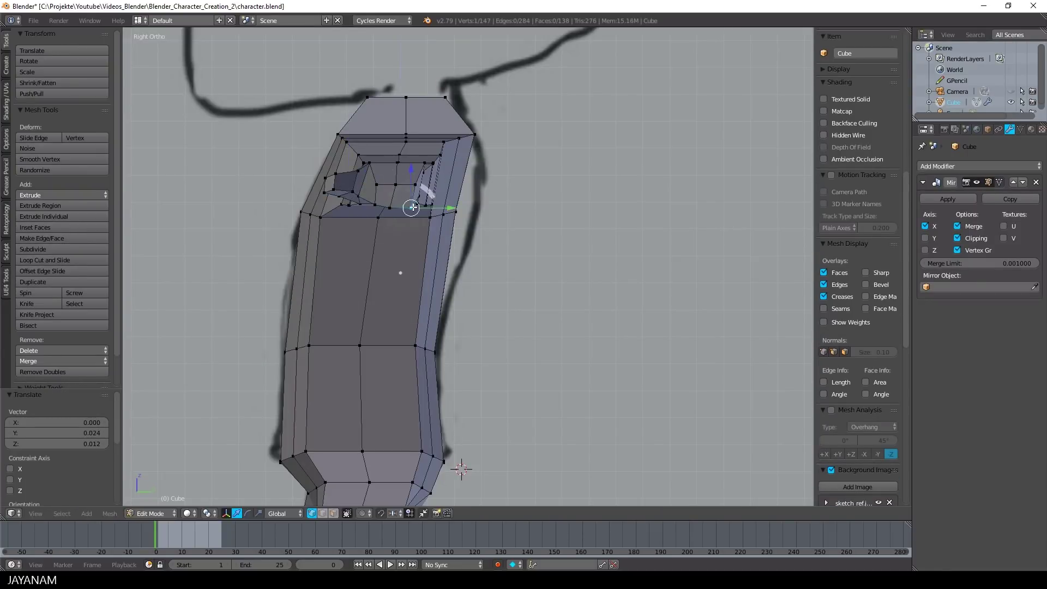
{"action": "key", "text": "g"}
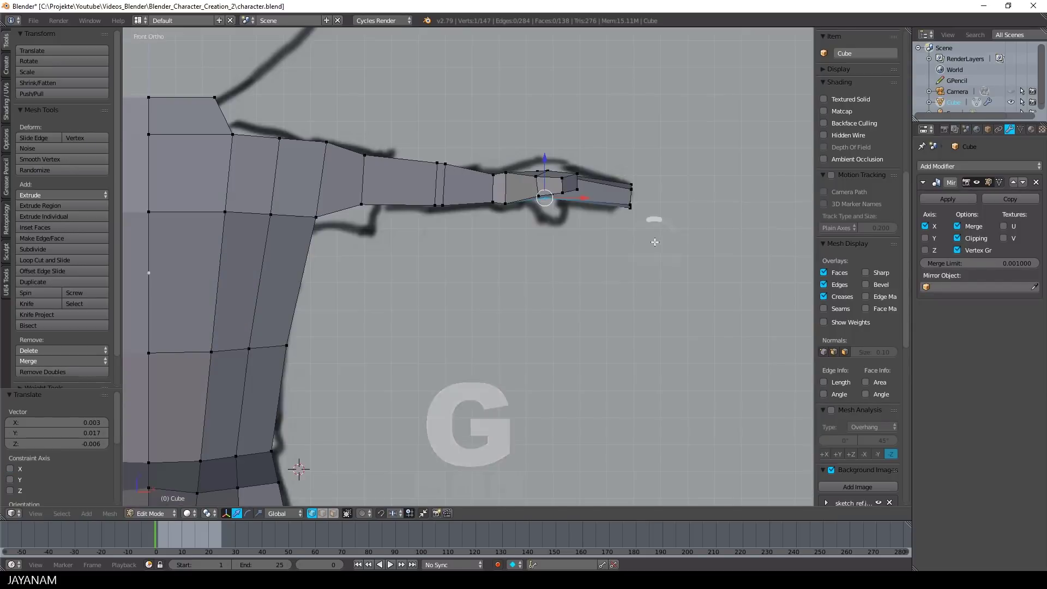
{"action": "key", "text": "a"}
{"action": "key", "text": "s"}
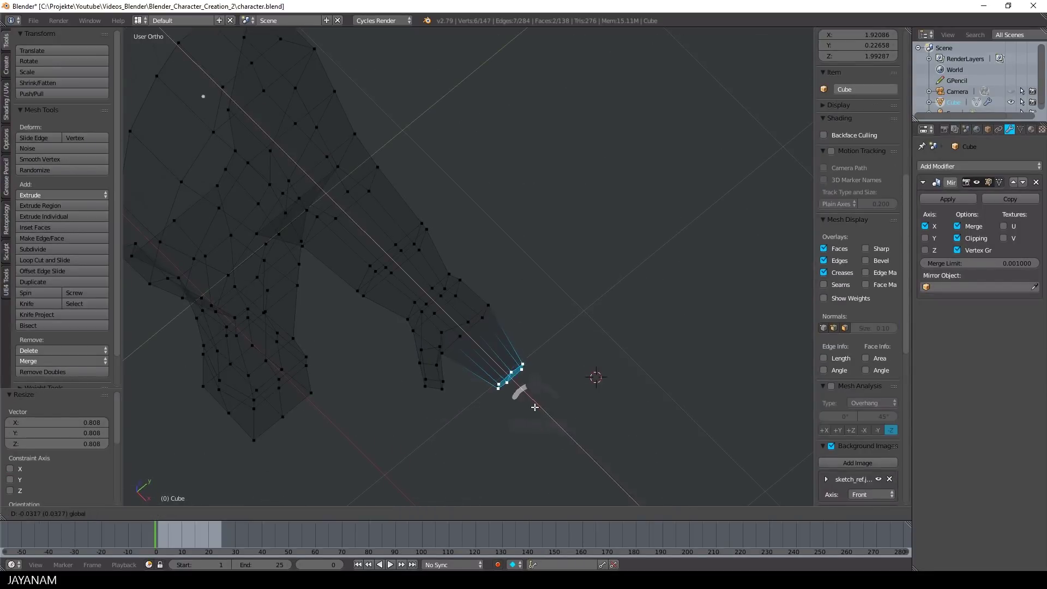
{"action": "key", "text": "s"}
{"action": "key", "text": "z"}
Extrude the foot forward from the lower leg, and round its heel by moving edges along Y and scaling them along X
{"action": "key", "text": "e"}
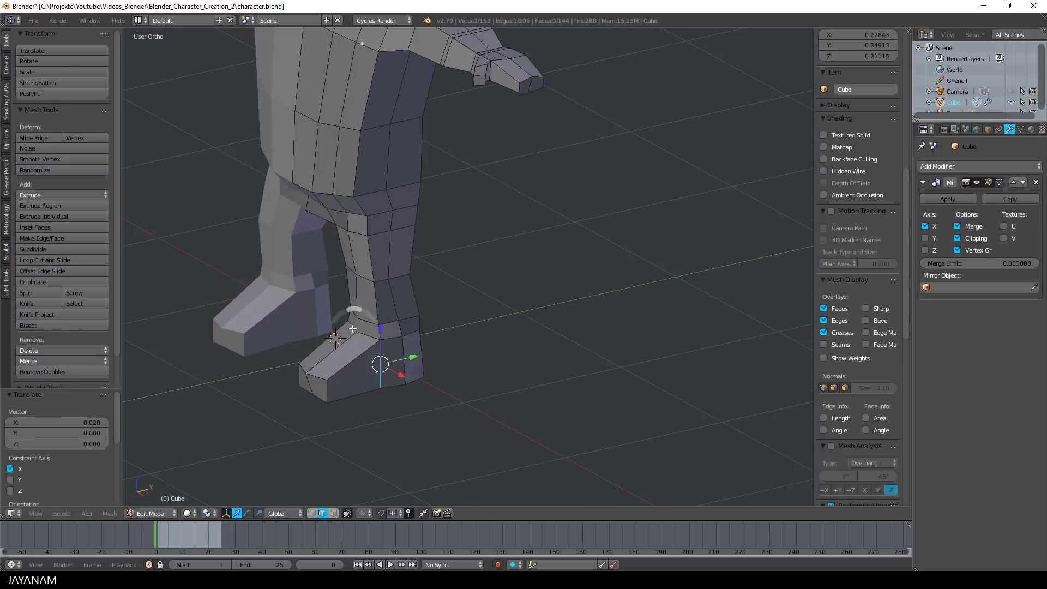
{"action": "key", "text": "s"}
{"action": "key", "text": "a"}
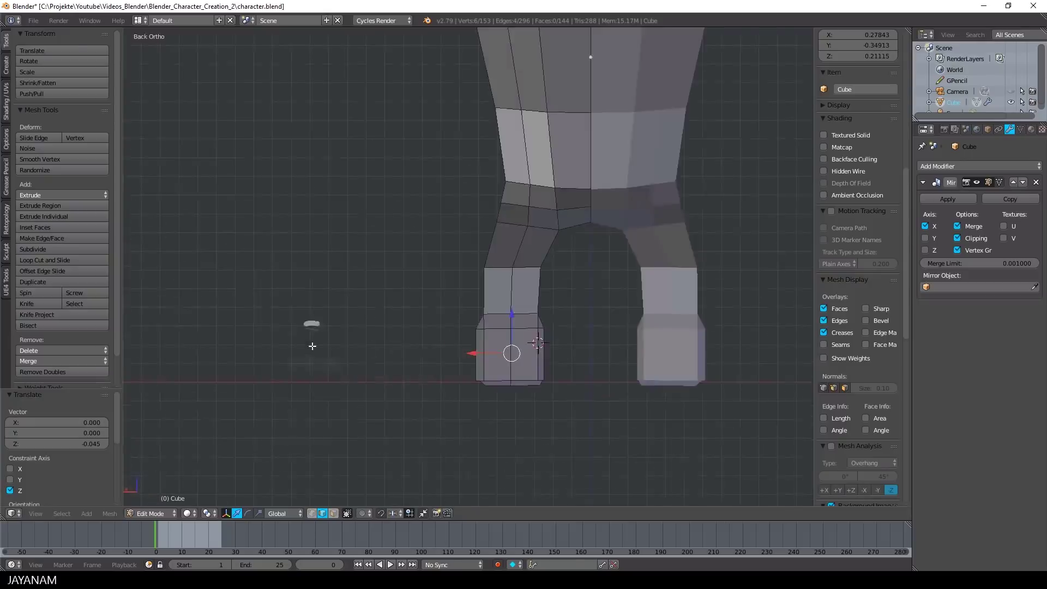
{"action": "key", "text": "g"}
{"action": "key", "text": "y"}
{"action": "key", "text": "s"}
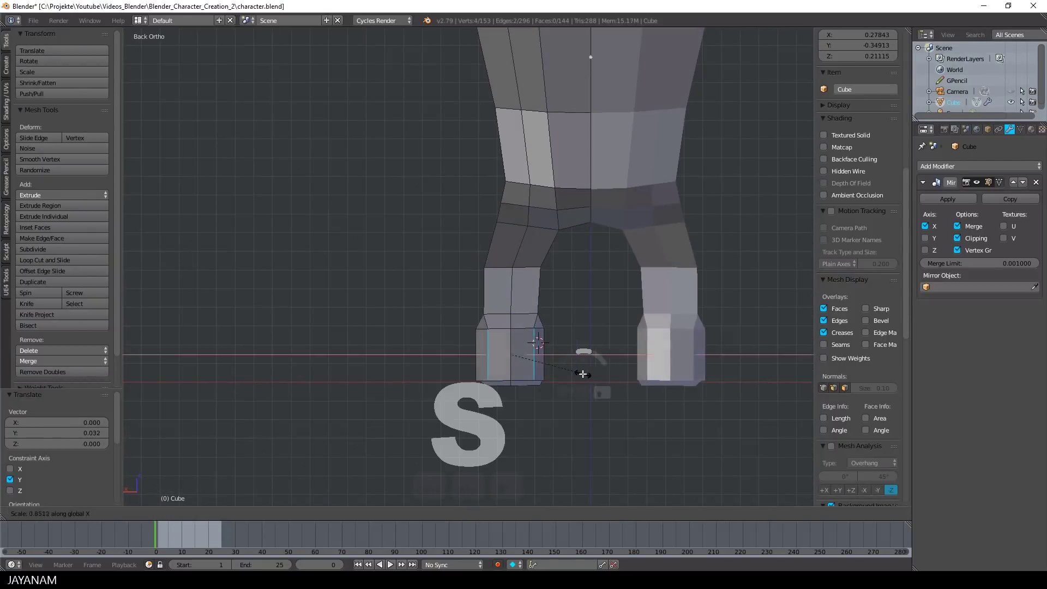
Add a horizontal loop cut at the knee and scale the leg loop to shape the joint
{"action": "key", "text": "ctrl+r"}
{"action": "key", "text": "s"}
{"action": "key", "text": "s"}
{"action": "key", "text": "a"}
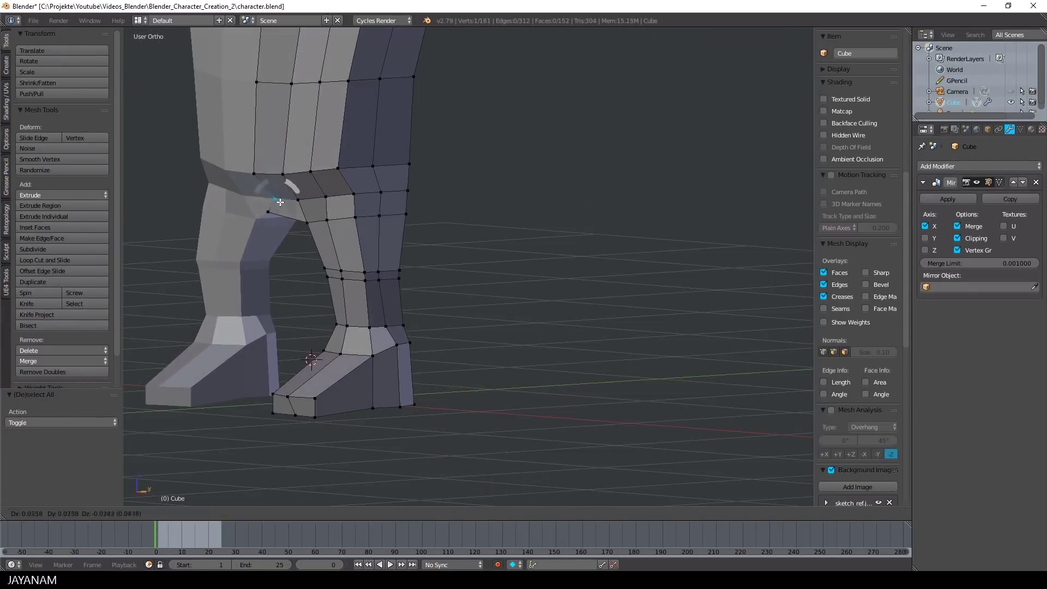
Reposition the vertices around the crotch and lower torso hem, shifting the side hem vertex along Y
{"action": "key", "text": "g"}
{"action": "key", "text": "y"}
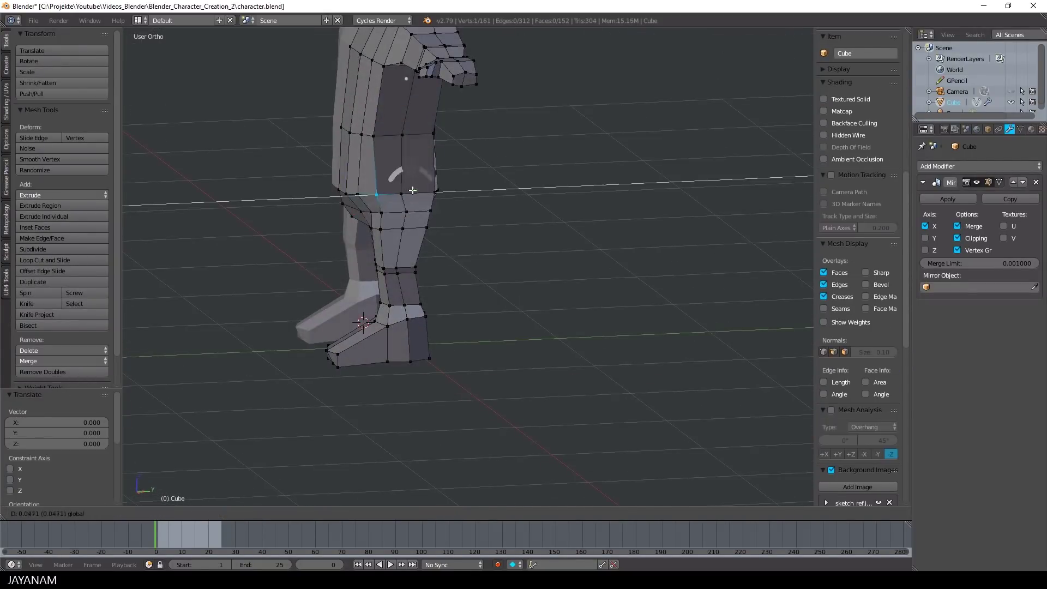
{"action": "key", "text": "g"}
{"action": "left_click", "coordinate": [434, 145]}
{"action": "middle_click_drag", "start_coordinate": [434, 145], "coordinate": [355, 169]}
Undo the last vertex move near the neck, and shift the upper chest edge beside the neck along Y by 0.010
{"action": "right_click", "coordinate": [404, 103]}
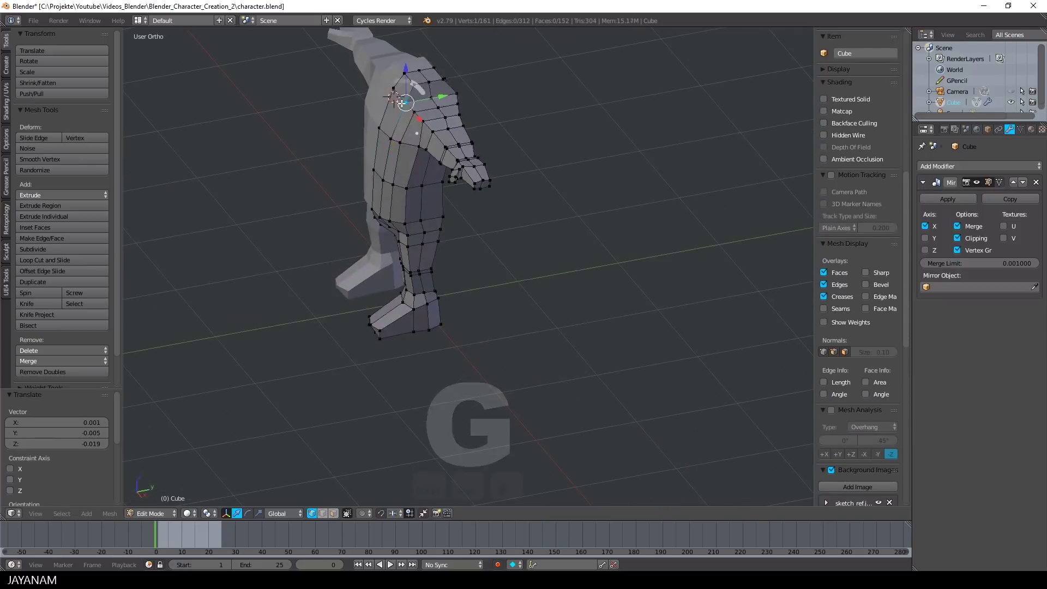
{"action": "key", "text": "ctrl+z"}
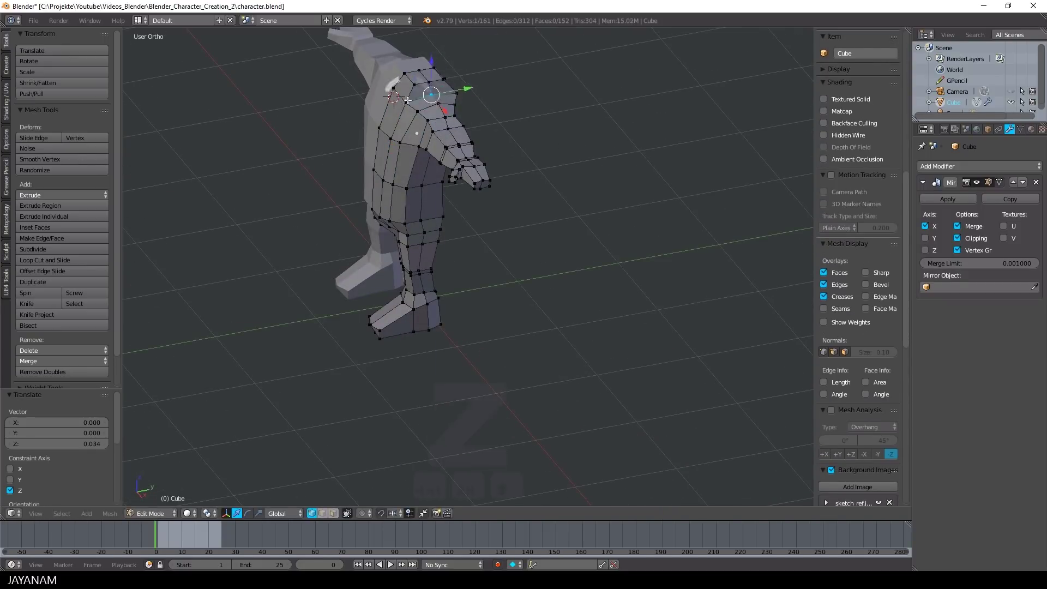
{"action": "middle_click_drag", "start_coordinate": [461, 93], "coordinate": [533, 98]}
{"action": "key", "text": "ctrl+Tab"}
{"action": "right_click", "coordinate": [401, 146]}
{"action": "middle_click_drag", "start_coordinate": [401, 146], "coordinate": [463, 173]}
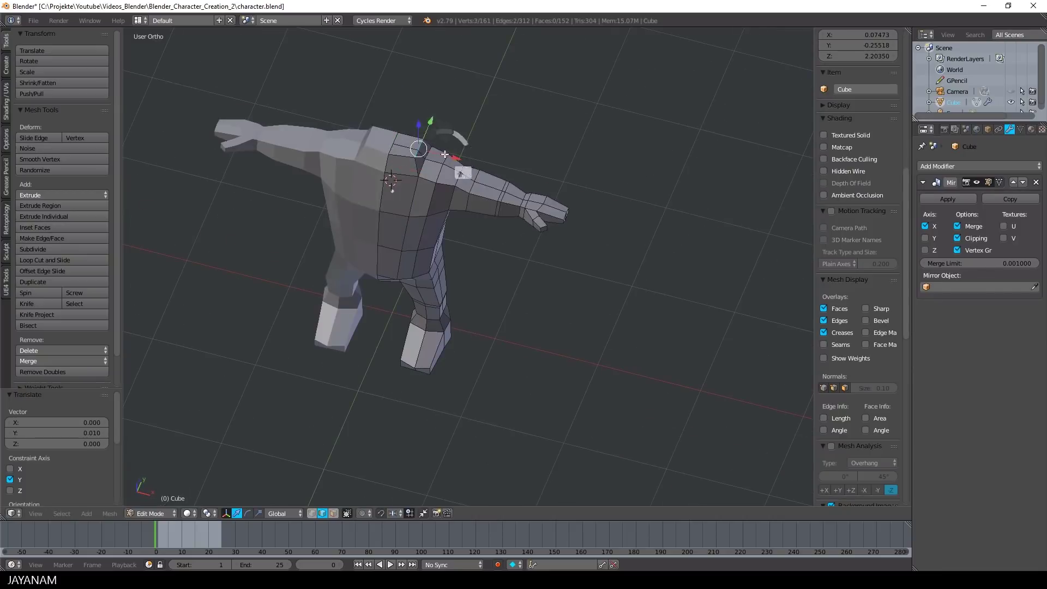
{"action": "left_click_drag", "start_coordinate": [463, 173], "coordinate": [457, 170]}
{"action": "middle_click_drag", "start_coordinate": [458, 170], "coordinate": [305, 94]}
Move a shoulder vertex to round the contour, and lower the armpit vertex along Z by 0.091
{"action": "key", "text": "ctrl+Tab"}
{"action": "right_click", "coordinate": [476, 170]}
{"action": "key", "text": "g"}
{"action": "left_click", "coordinate": [497, 173]}
{"action": "mouse_move", "coordinate": [498, 173]}
{"action": "middle_mouse_down"}
{"action": "mouse_move", "coordinate": [429, 246]}
{"action": "mouse_move", "coordinate": [460, 206]}
{"action": "mouse_move", "coordinate": [444, 129]}
{"action": "middle_mouse_up"}
{"action": "right_click", "coordinate": [444, 127]}
{"action": "left_click_drag", "start_coordinate": [444, 94], "coordinate": [444, 90]}
Switch the body mesh to Sculpt Mode and set the Grab brush radius to 89 px
{"action": "key", "text": "KP_1"}
{"action": "key", "text": "Tab"}
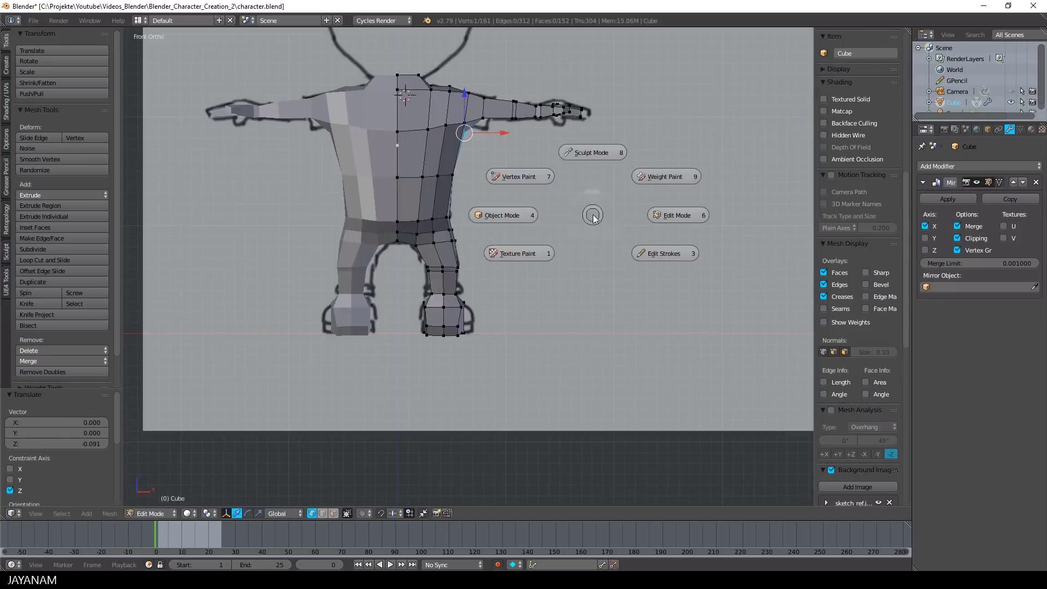
{"action": "left_click", "coordinate": [594, 153]}
{"action": "key", "text": "f"}
{"action": "left_click", "coordinate": [486, 191]}
{"action": "middle_click_drag", "start_coordinate": [404, 97], "coordinate": [475, 99]}
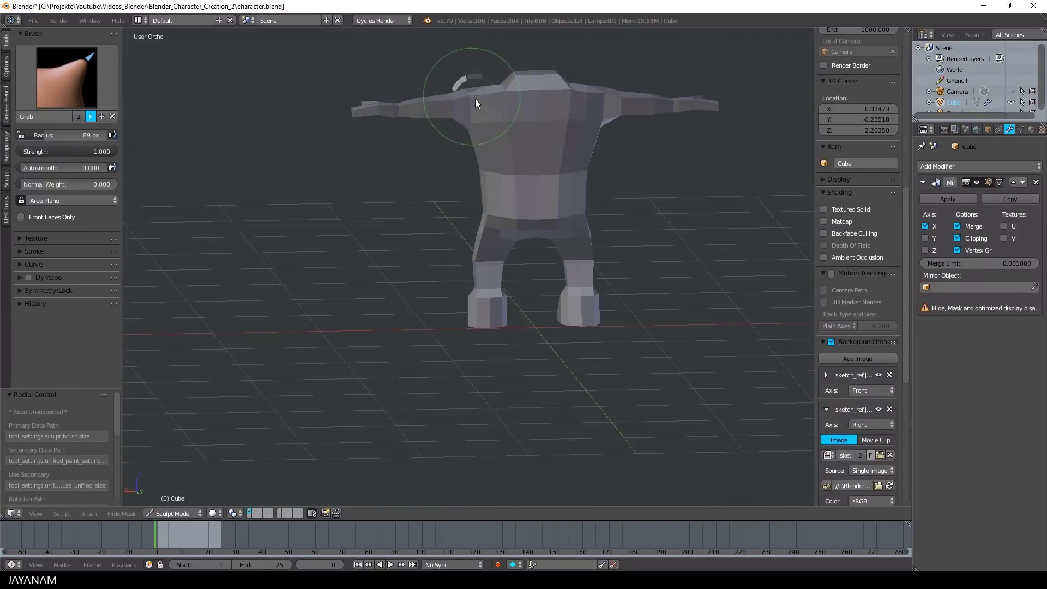
{"action": "middle_click_drag", "start_coordinate": [495, 188], "coordinate": [560, 274]}
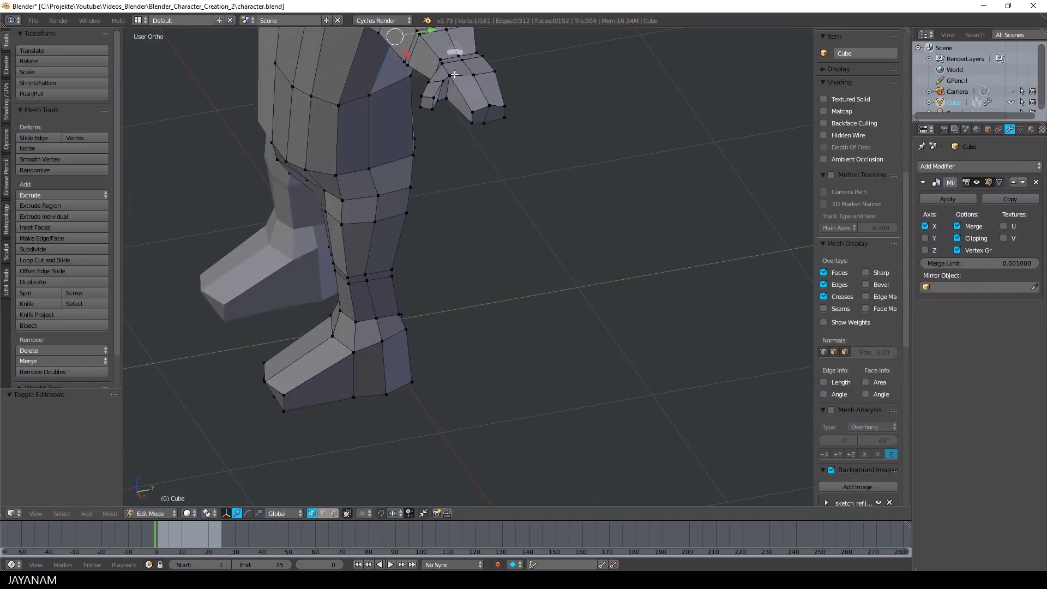
Add a loop cut running through the upper torso, arm and hand, and scale it along Y by 1.108
{"action": "key", "text": "ctrl+r"}
{"action": "key", "text": "s"}
{"action": "key", "text": "y"}
{"action": "left_click", "coordinate": [657, 266]}
{"action": "middle_click_drag", "start_coordinate": [656, 266], "coordinate": [474, 180]}
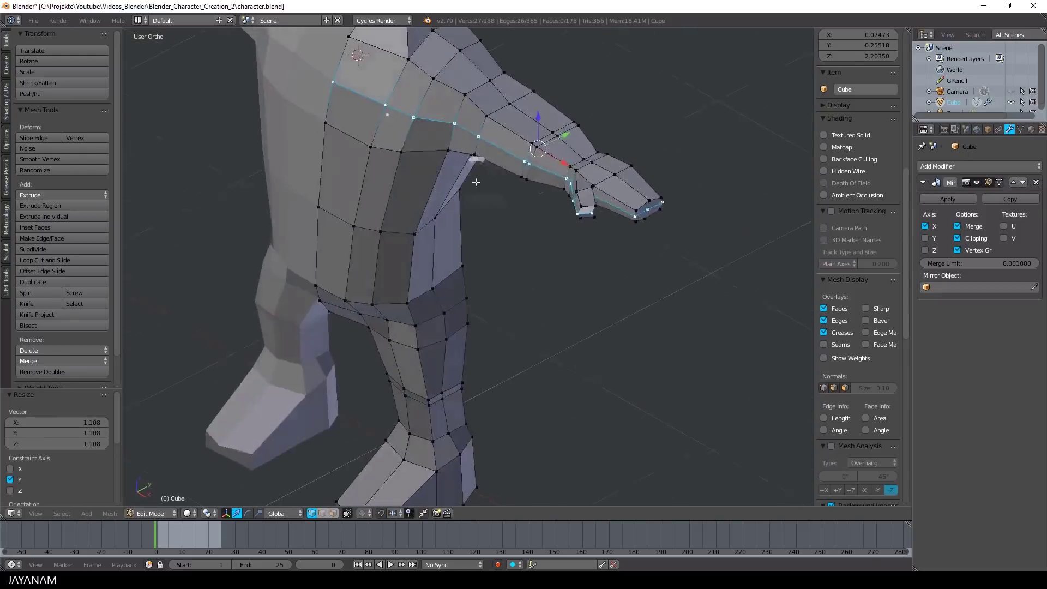
{"action": "scroll", "coordinate": [532, 164], "scroll_direction": "down", "scroll_amount": 4}
{"action": "key", "text": "a"}
Reposition several vertices around the armpit, chest and shoulder one at a time to even out the new loop
{"action": "middle_click_drag", "start_coordinate": [533, 164], "coordinate": [747, 195]}
{"action": "right_click", "coordinate": [463, 234]}
{"action": "left_click_drag", "start_coordinate": [430, 246], "coordinate": [439, 247]}
{"action": "middle_click_drag", "start_coordinate": [439, 247], "coordinate": [545, 242]}
{"action": "right_click", "coordinate": [581, 211]}
{"action": "key", "text": "g"}
{"action": "left_click", "coordinate": [583, 205]}
{"action": "middle_click_drag", "start_coordinate": [582, 205], "coordinate": [668, 191]}
{"action": "right_click", "coordinate": [600, 219]}
{"action": "right_click", "coordinate": [576, 118]}
{"action": "key", "text": "g"}
{"action": "left_click", "coordinate": [576, 119]}
{"action": "right_click", "coordinate": [491, 219]}
{"action": "key", "text": "g"}
{"action": "middle_click_drag", "start_coordinate": [576, 119], "coordinate": [349, 267]}
In edge selection, move individual edges and a selected group of edges on the body to smooth its contour
{"action": "key", "text": "ctrl+Tab"}
{"action": "right_click", "coordinate": [320, 264]}
{"action": "left_click_drag", "start_coordinate": [286, 265], "coordinate": [293, 264]}
{"action": "right_click", "coordinate": [539, 277], "text": "shift"}
{"action": "middle_click_drag", "start_coordinate": [293, 265], "coordinate": [626, 229]}
{"action": "right_click", "coordinate": [545, 276], "text": "shift"}
{"action": "key", "text": "g"}
{"action": "key", "text": "a"}
Scale the edge loops of the arm, wrist and palm one after another to refine their thickness
{"action": "key", "text": "KP_1"}
{"action": "right_click", "coordinate": [491, 112], "text": "alt"}
{"action": "key", "text": "ctrl+Tab"}
{"action": "middle_click_drag", "start_coordinate": [491, 113], "coordinate": [584, 73]}
{"action": "key", "text": "a"}
{"action": "right_click", "coordinate": [583, 71], "text": "alt+shift"}
{"action": "key", "text": "s"}
{"action": "right_click", "coordinate": [624, 145], "text": "alt+shift"}
{"action": "key", "text": "s"}
{"action": "left_click", "coordinate": [664, 154]}
{"action": "key", "text": "a"}
{"action": "right_click", "coordinate": [641, 198], "text": "alt+shift"}
{"action": "key", "text": "s"}
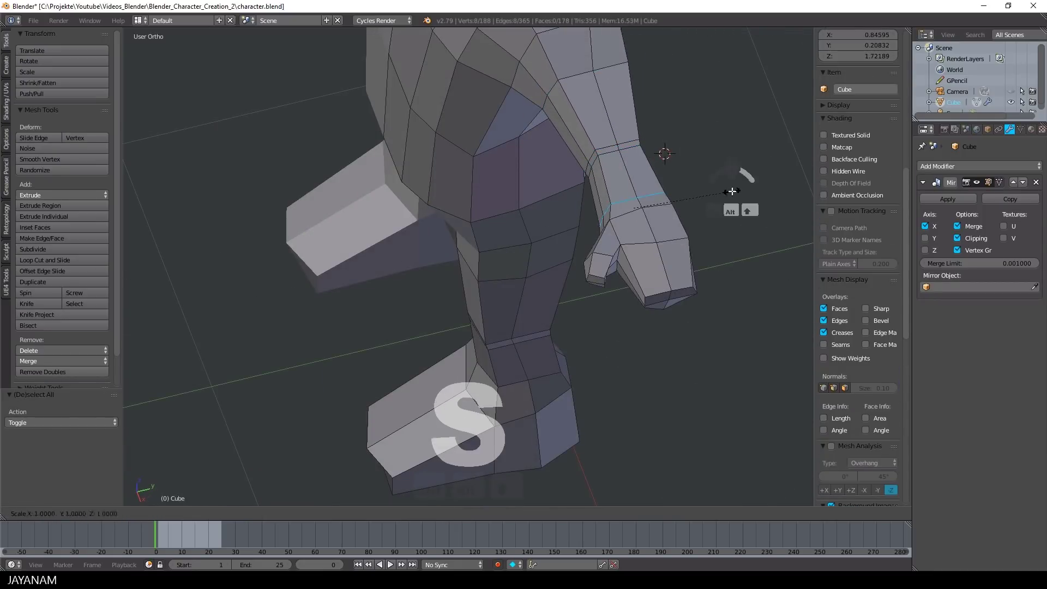
In vertex selection, move individual vertices of the arm and hand, including the thumb base, to round their shape
{"action": "middle_click_drag", "start_coordinate": [683, 205], "coordinate": [775, 136]}
{"action": "left_click", "coordinate": [312, 513]}
{"action": "right_click", "coordinate": [574, 81]}
{"action": "middle_click_drag", "start_coordinate": [573, 82], "coordinate": [415, 126]}
{"action": "right_click", "coordinate": [382, 174]}
{"action": "left_click_drag", "start_coordinate": [383, 156], "coordinate": [384, 150]}
{"action": "middle_click_drag", "start_coordinate": [383, 150], "coordinate": [477, 239]}
{"action": "right_click", "coordinate": [692, 145]}
{"action": "key", "text": "g"}
{"action": "left_click", "coordinate": [572, 111]}
{"action": "scroll", "coordinate": [476, 239], "scroll_direction": "up", "scroll_amount": 3}
{"action": "middle_click_drag", "start_coordinate": [490, 185], "coordinate": [570, 139]}
{"action": "scroll", "coordinate": [569, 139], "scroll_direction": "down", "scroll_amount": 4}
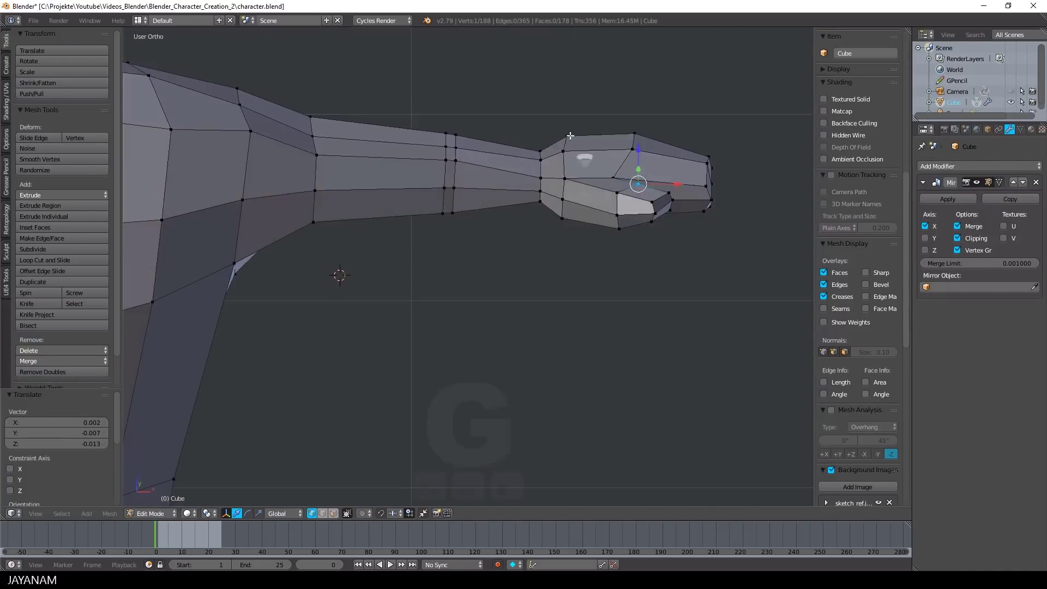
Add supporting loop cuts beside the wrist and the elbow, scaling the elbow loop by 0.803
{"action": "right_click", "coordinate": [566, 152]}
{"action": "key", "text": "ctrl+r"}
{"action": "left_click", "coordinate": [538, 144]}
{"action": "left_click", "coordinate": [567, 147]}
{"action": "key", "text": "s"}
{"action": "left_click", "coordinate": [559, 149]}
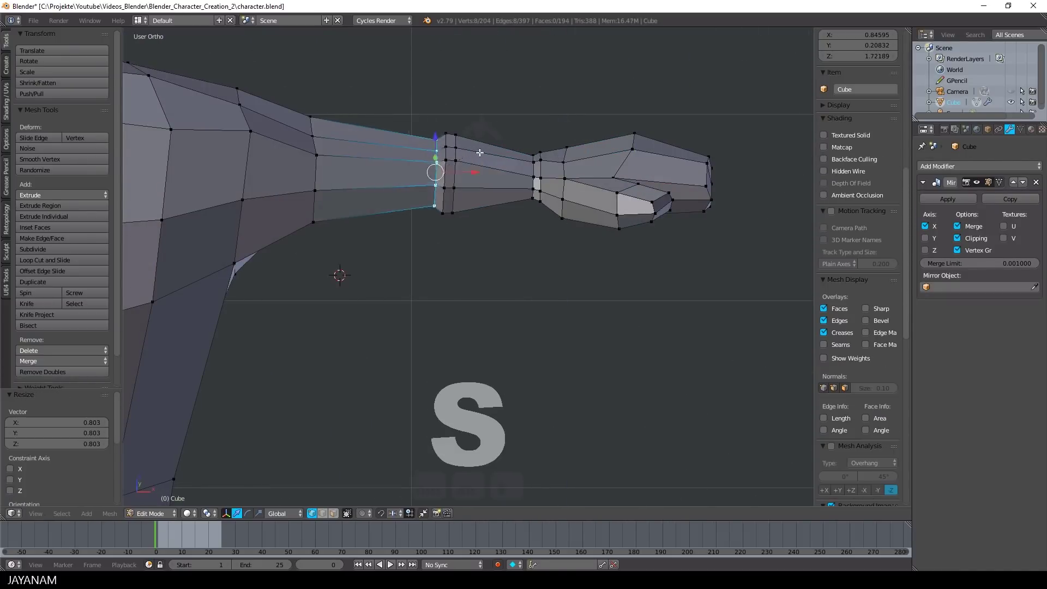
{"action": "key", "text": "a"}
Select an existing edge loop around the arm and scale it by 0.897
{"action": "middle_click_drag", "start_coordinate": [479, 153], "coordinate": [644, 240]}
{"action": "key", "text": "a"}
{"action": "right_click", "coordinate": [367, 183], "text": "alt"}
{"action": "key", "text": "s"}
Move the upper back vertex below the shoulder, and adjust the vertices at the front of the shoulder
{"action": "right_click", "coordinate": [677, 263]}
{"action": "key", "text": "g"}
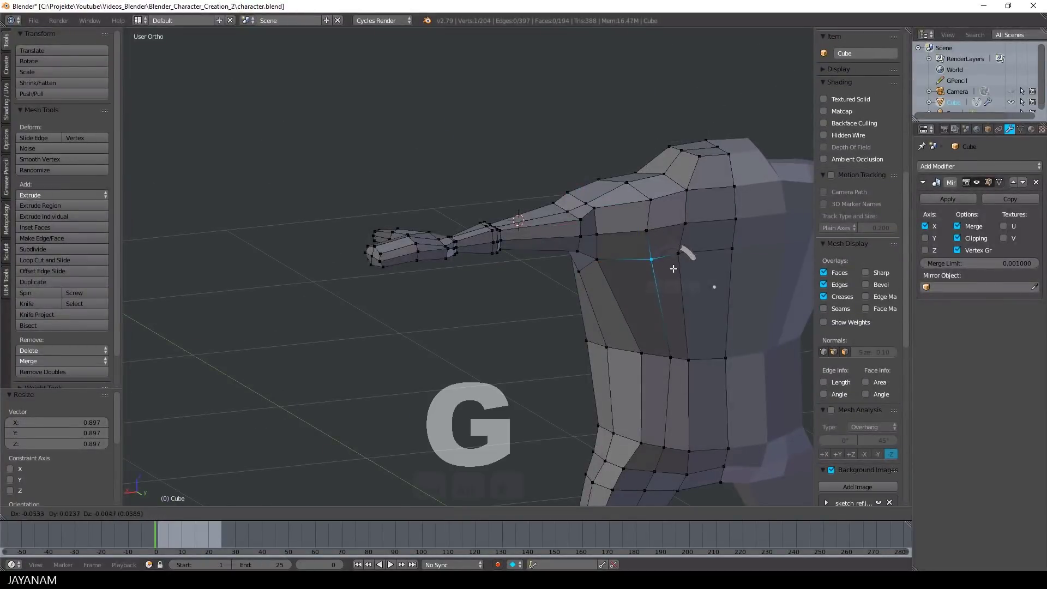
{"action": "left_click", "coordinate": [686, 193]}
{"action": "middle_click_drag", "start_coordinate": [685, 193], "coordinate": [525, 117]}
{"action": "left_click_drag", "start_coordinate": [507, 56], "coordinate": [508, 56]}
{"action": "middle_click_drag", "start_coordinate": [508, 56], "coordinate": [578, 96]}
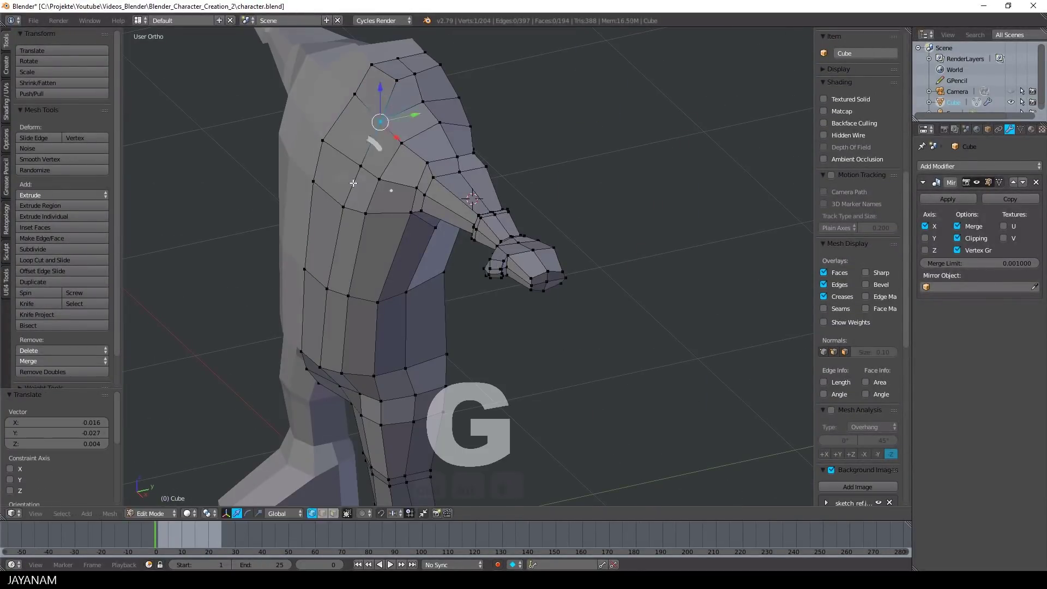
Inspect the whole body's shape outside Edit Mode from the front and at an angle, and return to Edit Mode
{"action": "scroll", "coordinate": [535, 231], "scroll_direction": "down", "scroll_amount": 6}
{"action": "key", "text": "KP_1"}
{"action": "key", "text": "Tab"}
{"action": "left_click", "coordinate": [405, 303]}
{"action": "scroll", "coordinate": [638, 229], "scroll_direction": "up", "scroll_amount": 3}
{"action": "middle_click_drag", "start_coordinate": [638, 229], "coordinate": [644, 327]}
{"action": "scroll", "coordinate": [558, 274], "scroll_direction": "up", "scroll_amount": 5}
{"action": "key", "text": "Tab"}
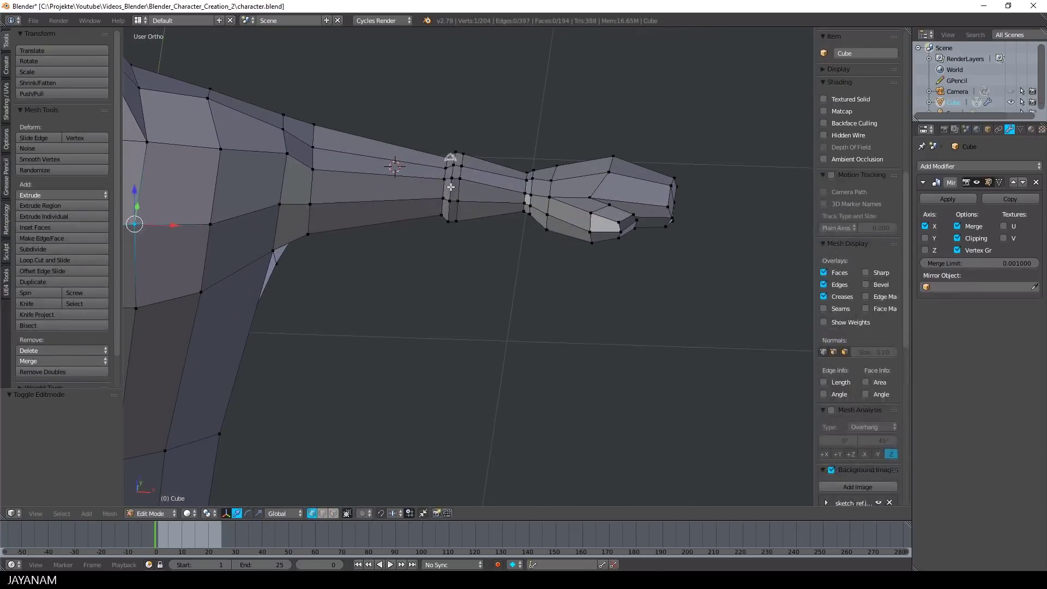
Scale the elbow edge loop and adjust the wrist loop to refine the arm's joints
{"action": "key", "text": "a"}
{"action": "right_click", "coordinate": [451, 189], "text": "alt+shift"}
{"action": "key", "text": "s"}
{"action": "right_click", "coordinate": [527, 199], "text": "alt+shift"}
Raise the upper arm vertex along Z by 0.030, and reposition another body vertex to smooth the surface
{"action": "middle_click_drag", "start_coordinate": [480, 191], "coordinate": [382, 142]}
{"action": "right_click", "coordinate": [398, 180]}
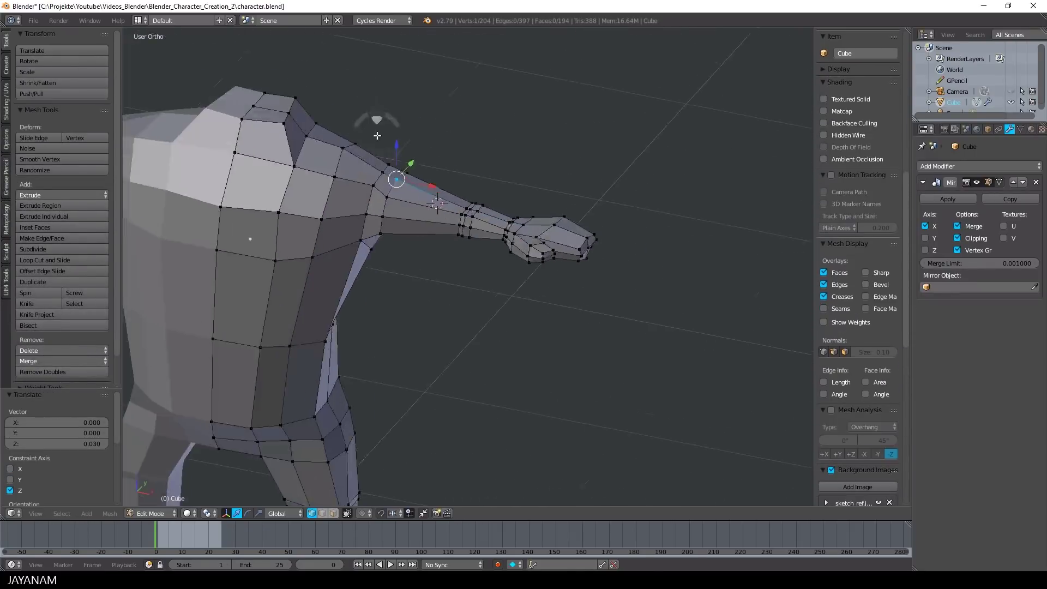
{"action": "middle_click_drag", "start_coordinate": [397, 180], "coordinate": [573, 262]}
{"action": "right_click", "coordinate": [551, 313]}
{"action": "key", "text": "g"}
{"action": "left_click", "coordinate": [546, 314]}
{"action": "mouse_move", "coordinate": [551, 347]}
{"action": "middle_mouse_down"}
{"action": "mouse_move", "coordinate": [583, 347]}
{"action": "mouse_move", "coordinate": [624, 232]}
{"action": "middle_mouse_up"}
Check the legs against the side and front sketches in Sculpt Mode with the Grab brush, and return to Edit Mode
{"action": "key", "text": "KP_3"}
{"action": "scroll", "coordinate": [582, 346], "scroll_direction": "up", "scroll_amount": 2}
{"action": "key", "text": "Tab"}
{"action": "left_click", "coordinate": [646, 155]}
{"action": "scroll", "coordinate": [545, 273], "scroll_direction": "up", "scroll_amount": 1}
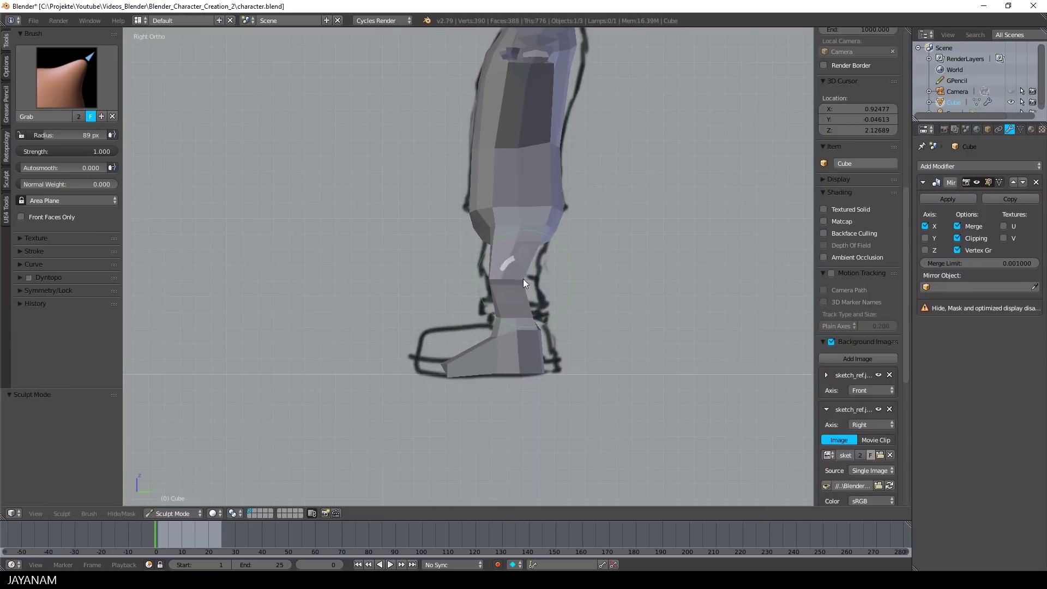
{"action": "key", "text": "ctrl+KP_1"}
{"action": "middle_click_drag", "start_coordinate": [596, 333], "coordinate": [573, 338]}
{"action": "key", "text": "KP_3"}
{"action": "scroll", "coordinate": [520, 371], "scroll_direction": "up", "scroll_amount": 3}
{"action": "scroll", "coordinate": [519, 371], "scroll_direction": "down", "scroll_amount": 3}
{"action": "key", "text": "KP_1"}
{"action": "key", "text": "Tab"}
Reposition the inner upper vertex of the foot, and raise the middle vertex of the sole 0.024 along Z
{"action": "middle_click_drag", "start_coordinate": [349, 328], "coordinate": [421, 305], "text": "shift"}
{"action": "right_click", "coordinate": [421, 306]}
{"action": "key", "text": "g"}
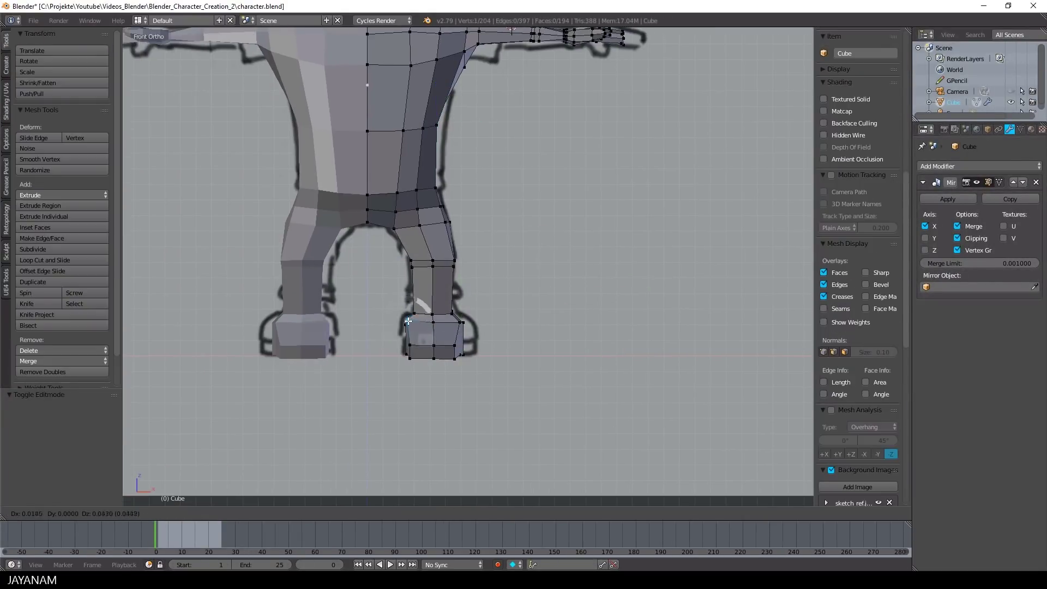
{"action": "left_click", "coordinate": [421, 304]}
{"action": "key", "text": "KP_3"}
{"action": "middle_click_drag", "start_coordinate": [451, 348], "coordinate": [464, 378], "text": "shift"}
{"action": "left_click_drag", "start_coordinate": [477, 343], "coordinate": [483, 343]}
{"action": "key", "text": "KP_1"}
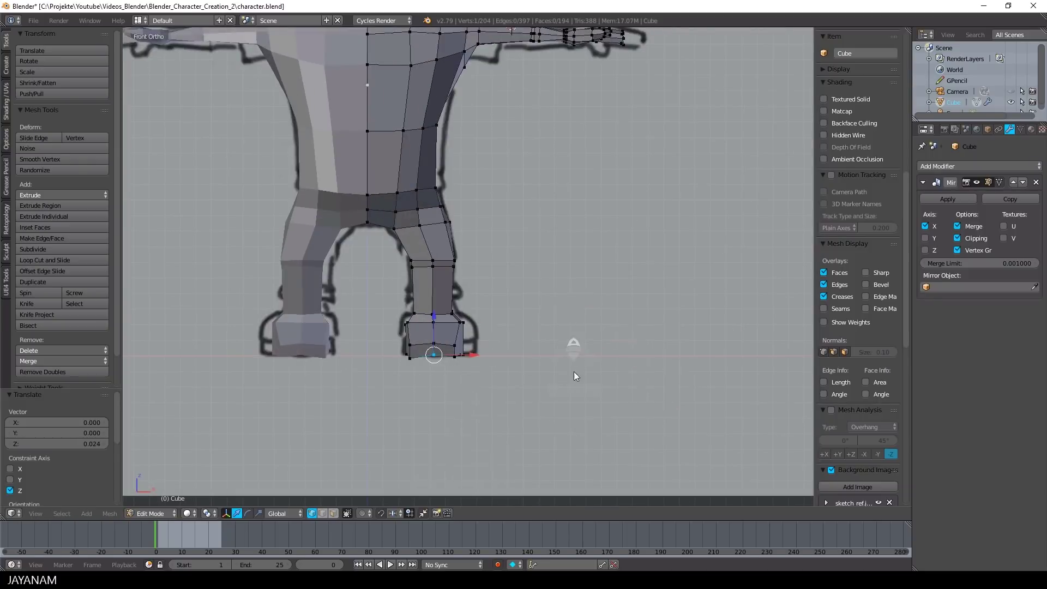
Flatten the foot's sole vertices and the row above them by scaling each to 0 along Z in wireframe shading
{"action": "key", "text": "z"}
{"action": "key", "text": "b"}
{"action": "left_click_drag", "start_coordinate": [613, 409], "coordinate": [502, 416]}
{"action": "scroll", "coordinate": [390, 354], "scroll_direction": "up", "scroll_amount": 2}
{"action": "key", "text": "s"}
{"action": "key", "text": "a"}
{"action": "key", "text": "b"}
{"action": "key", "text": "s"}
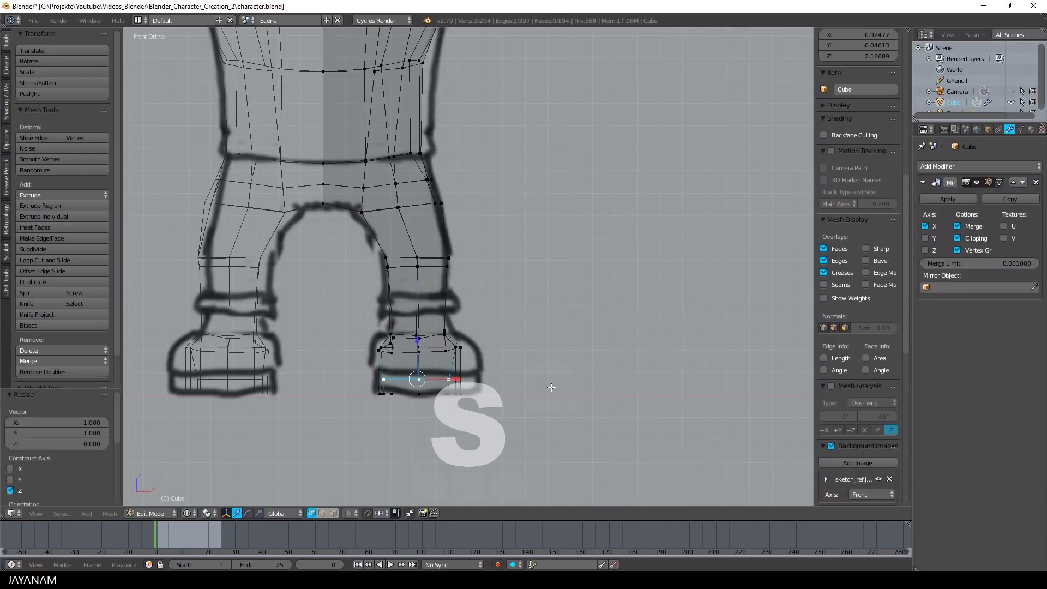
Flatten the ankle edge loop by scaling it to 0 along Z, and return to solid shading
{"action": "key", "text": "a"}
{"action": "key", "text": "b"}
{"action": "left_click_drag", "start_coordinate": [355, 324], "coordinate": [462, 360]}
{"action": "key", "text": "s"}
{"action": "middle_click_drag", "start_coordinate": [633, 328], "coordinate": [571, 347]}
{"action": "key", "text": "z"}
{"action": "left_click", "coordinate": [571, 409]}
{"action": "key", "text": "KP_1"}
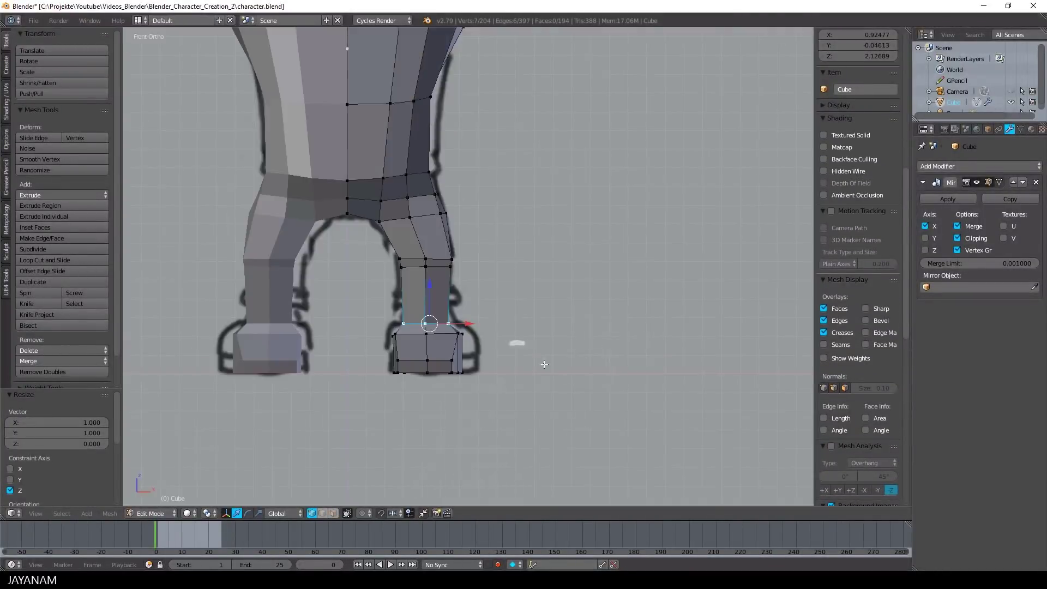
Adjust a vertex at the ankle from behind, and move the lower vertex at the back of the knee 0.035 along Y
{"action": "key", "text": "ctrl+KP_1"}
{"action": "scroll", "coordinate": [431, 369], "scroll_direction": "up", "scroll_amount": 2}
{"action": "key", "text": "a"}
{"action": "left_click_drag", "start_coordinate": [463, 348], "coordinate": [465, 348]}
{"action": "middle_click_drag", "start_coordinate": [465, 348], "coordinate": [567, 328]}
{"action": "right_click", "coordinate": [582, 264]}
{"action": "left_click_drag", "start_coordinate": [610, 267], "coordinate": [619, 267]}
{"action": "middle_click_drag", "start_coordinate": [619, 267], "coordinate": [502, 261]}
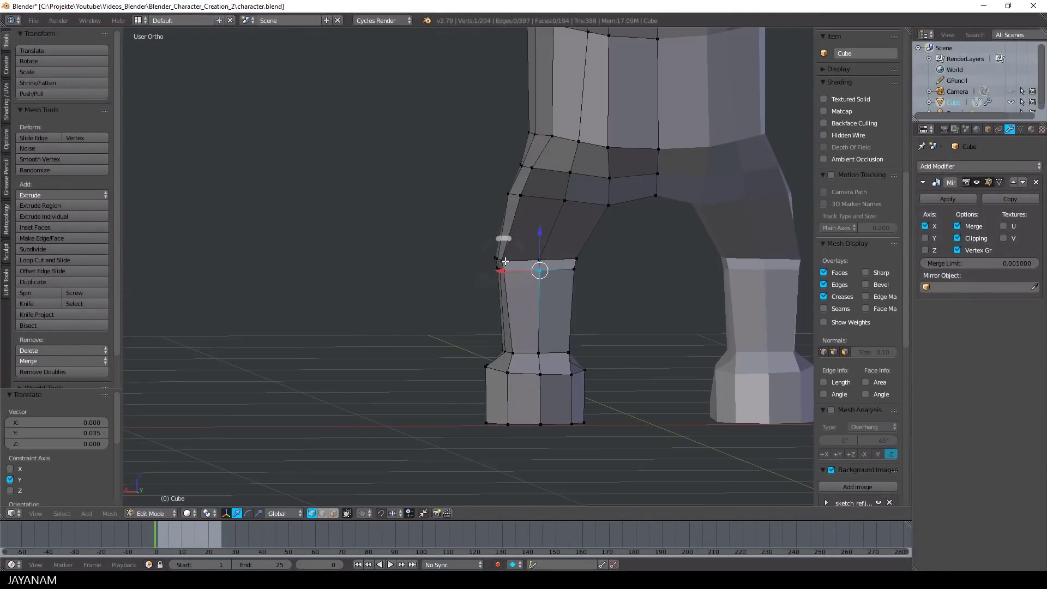
Scale the edge loop at the knee, and reposition a vertex on the back of the thigh
{"action": "right_click", "coordinate": [504, 259], "text": "alt"}
{"action": "key", "text": "s"}
{"action": "middle_click_drag", "start_coordinate": [657, 275], "coordinate": [758, 272]}
{"action": "right_click", "coordinate": [589, 204]}
{"action": "key", "text": "g"}
Delete the faces closing the top of the neck, and leave Edit Mode in front view
{"action": "key", "text": "KP_1"}
{"action": "scroll", "coordinate": [541, 257], "scroll_direction": "down", "scroll_amount": 5}
{"action": "middle_click_drag", "start_coordinate": [614, 276], "coordinate": [491, 284]}
{"action": "scroll", "coordinate": [491, 284], "scroll_direction": "up", "scroll_amount": 3}
{"action": "key", "text": "ctrl+Tab"}
{"action": "right_click", "coordinate": [397, 234]}
{"action": "key", "text": "x"}
{"action": "key", "text": "KP_1"}
{"action": "key", "text": "Tab"}
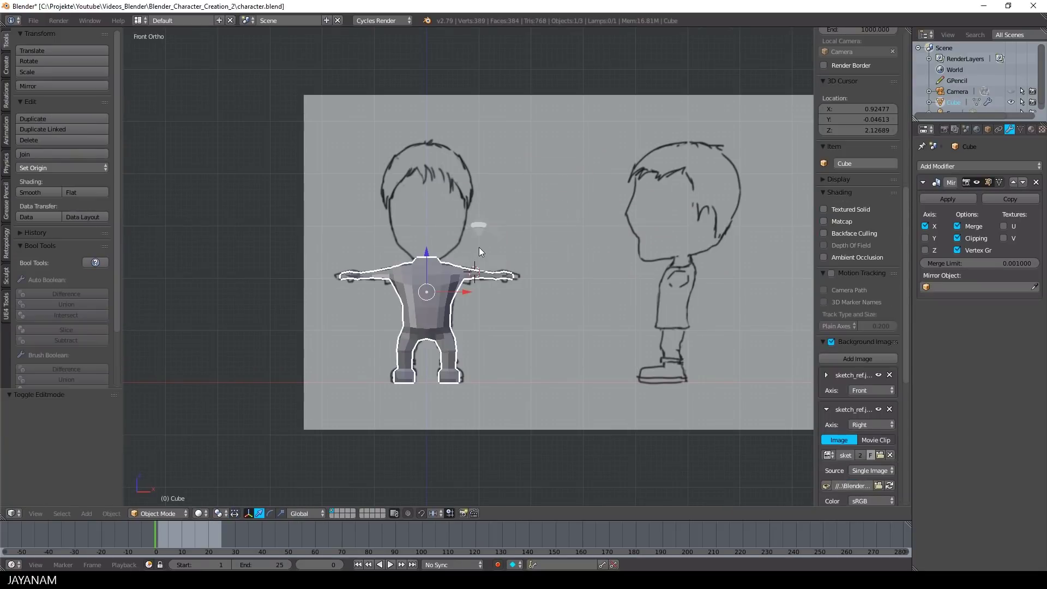
Snap the 3D cursor to the center, add a cube there, and raise it along Z to the sketched head
{"action": "key", "text": "shift+s"}
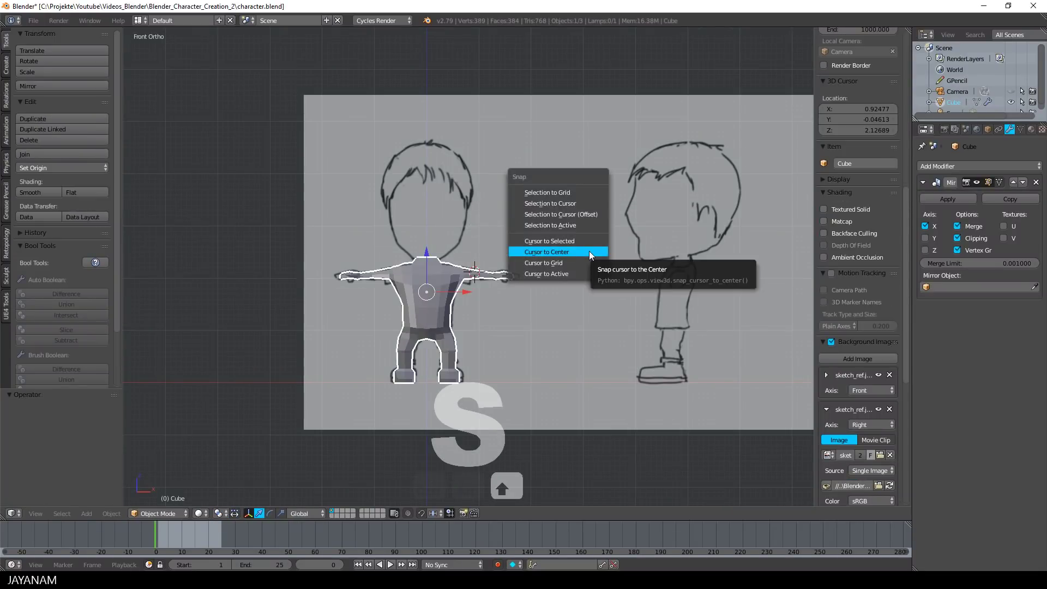
{"action": "left_click", "coordinate": [589, 250]}
{"action": "key", "text": "shift+a"}
{"action": "mouse_move", "coordinate": [535, 260]}
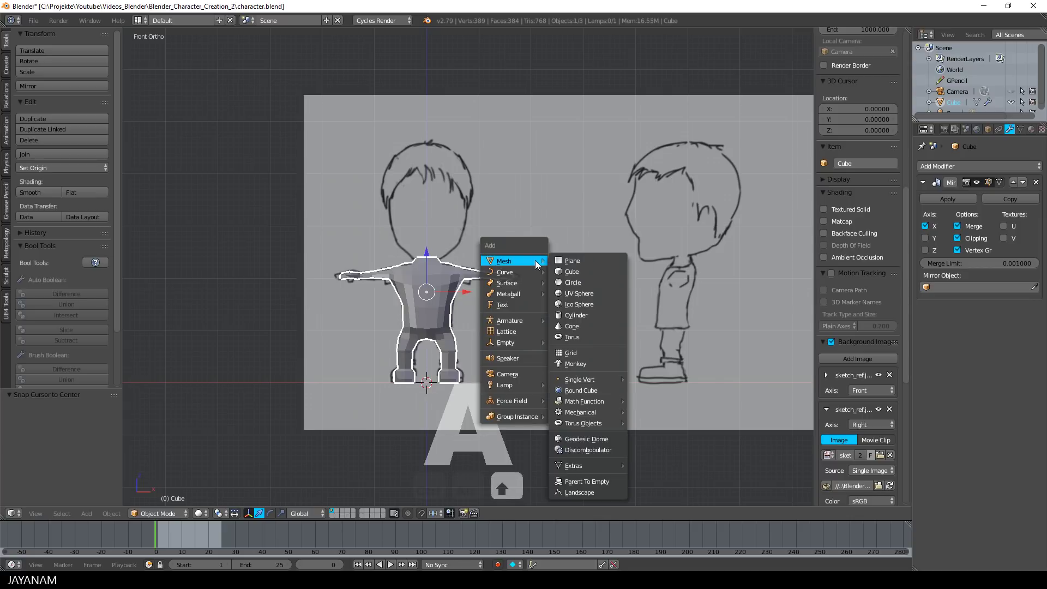
{"action": "left_click", "coordinate": [573, 271]}
{"action": "left_click_drag", "start_coordinate": [426, 350], "coordinate": [437, 163]}
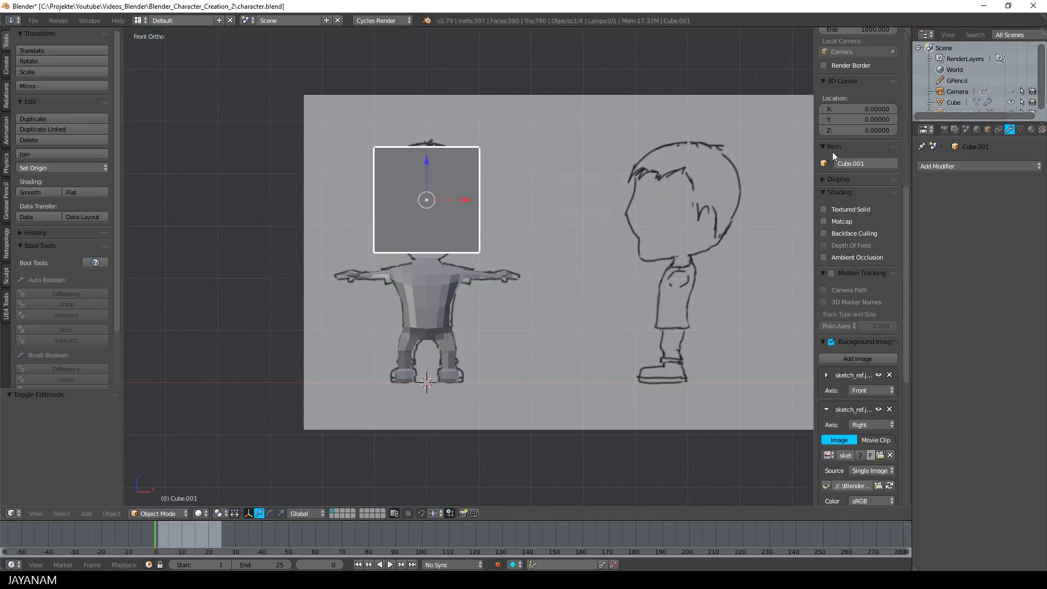
Round the head cube with an applied Subdivision Surface modifier, and show its mesh as wireframe in Edit Mode
{"action": "left_click", "coordinate": [948, 168]}
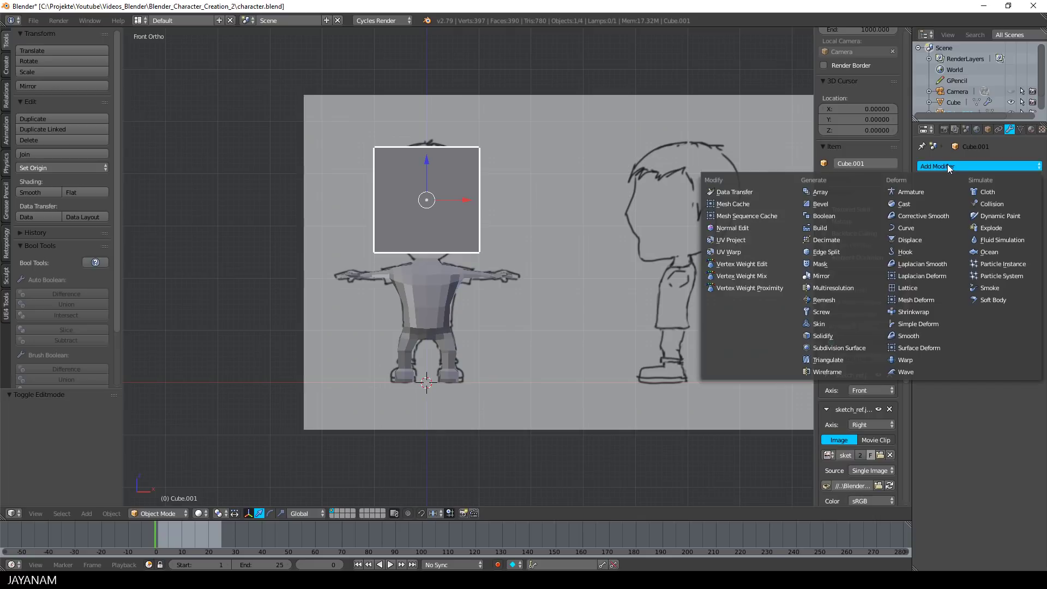
{"action": "left_click", "coordinate": [856, 347]}
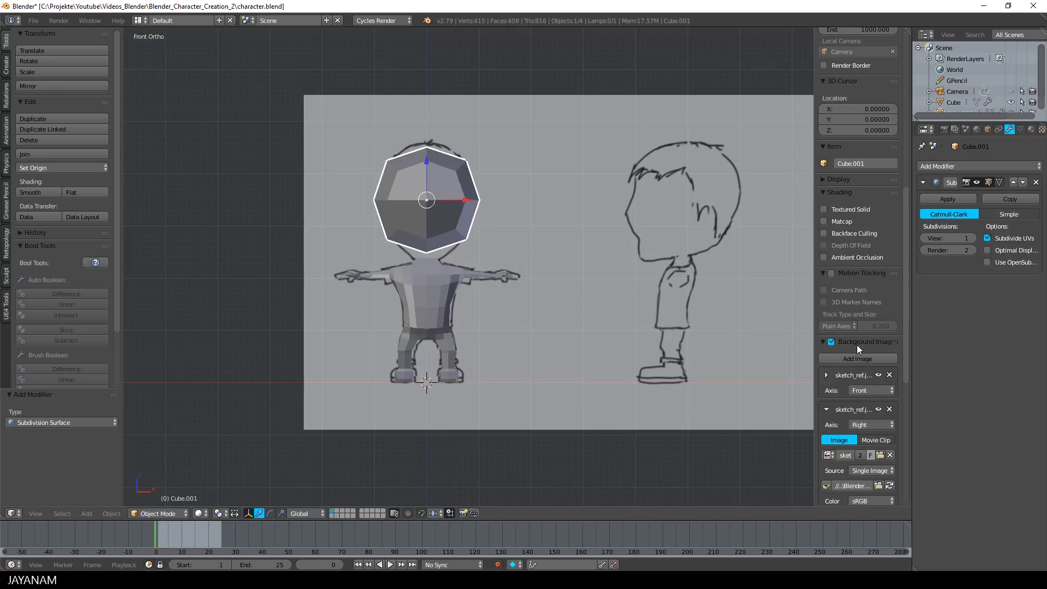
{"action": "left_click", "coordinate": [948, 198]}
{"action": "key", "text": "Tab"}
{"action": "left_click", "coordinate": [630, 217]}
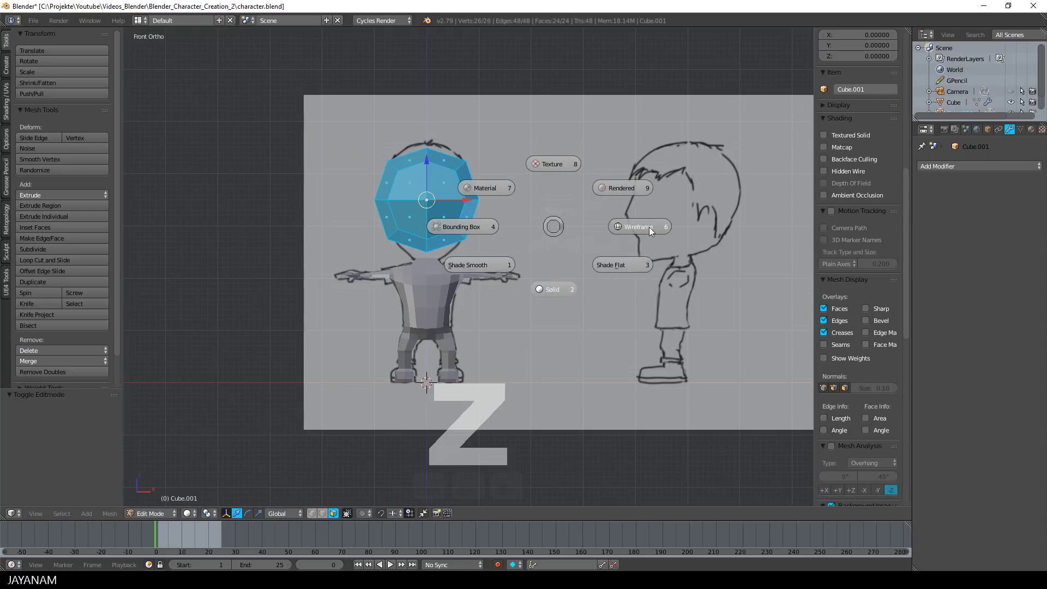
{"action": "left_click", "coordinate": [649, 227]}
Move the lower front vertices of the head to the chin of the side sketch
{"action": "key", "text": "KP_3"}
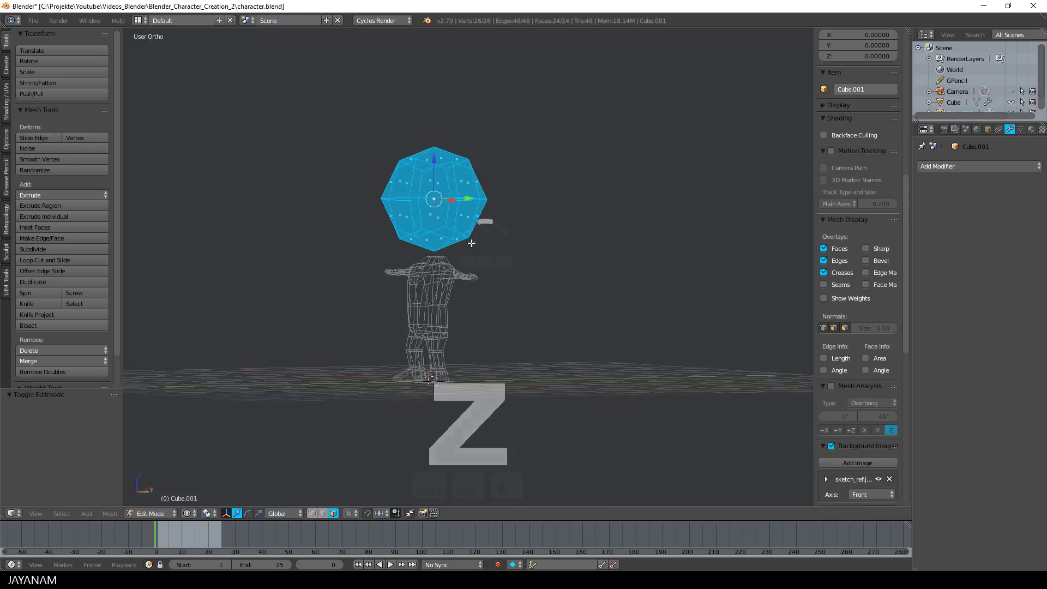
{"action": "key", "text": "Tab"}
{"action": "key", "text": "Escape"}
{"action": "scroll", "coordinate": [483, 257], "scroll_direction": "up", "scroll_amount": 1}
{"action": "key", "text": "a"}
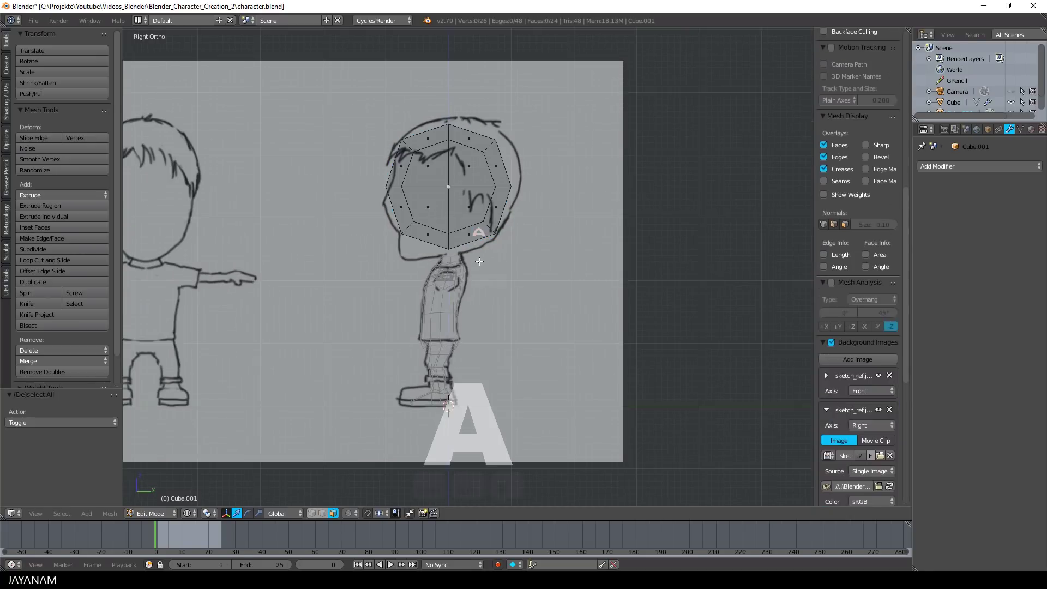
{"action": "mouse_move", "coordinate": [383, 212]}
{"action": "left_mouse_down", "text": "ctrl"}
{"action": "mouse_move", "coordinate": [364, 269]}
{"action": "mouse_move", "coordinate": [386, 258]}
{"action": "left_mouse_up", "text": "ctrl"}
{"action": "left_click_drag", "start_coordinate": [407, 189], "coordinate": [406, 218]}
{"action": "key", "text": "a"}
Move the upper back vertices and the top vertices of the head outward to the sketched crown in side view
{"action": "left_click_drag", "start_coordinate": [507, 129], "coordinate": [509, 156], "text": "ctrl"}
{"action": "mouse_move", "coordinate": [487, 110]}
{"action": "left_mouse_down"}
{"action": "mouse_move", "coordinate": [488, 92]}
{"action": "mouse_move", "coordinate": [451, 151]}
{"action": "mouse_move", "coordinate": [462, 147]}
{"action": "left_mouse_up"}
{"action": "key", "text": "a"}
{"action": "left_click_drag", "start_coordinate": [448, 95], "coordinate": [448, 86]}
{"action": "key", "text": "a"}
Lower and rotate the middle front vertices along the sketched face, and move the middle back vertices out to the head's outline
{"action": "left_click_drag", "start_coordinate": [412, 170], "coordinate": [410, 199], "text": "ctrl"}
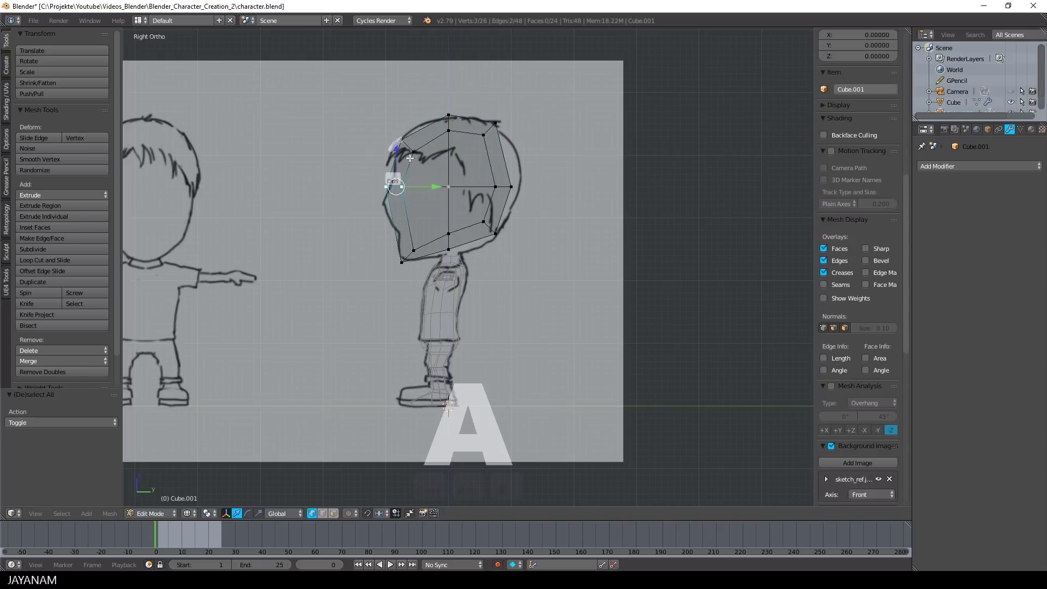
{"action": "left_click_drag", "start_coordinate": [394, 147], "coordinate": [394, 161]}
{"action": "key", "text": "r"}
{"action": "left_click", "coordinate": [470, 188]}
{"action": "key", "text": "a"}
{"action": "mouse_move", "coordinate": [523, 162]}
{"action": "left_mouse_down", "text": "ctrl"}
{"action": "mouse_move", "coordinate": [487, 180]}
{"action": "mouse_move", "coordinate": [517, 198]}
{"action": "left_mouse_up", "text": "ctrl"}
{"action": "left_click_drag", "start_coordinate": [542, 187], "coordinate": [555, 183]}
{"action": "key", "text": "a"}
Fit the lower back vertices to the sketched nape, and lower the head's bottom vertices by 0.104 along Z
{"action": "left_click_drag", "start_coordinate": [512, 217], "coordinate": [499, 248], "text": "ctrl"}
{"action": "left_click_drag", "start_coordinate": [487, 197], "coordinate": [453, 256]}
{"action": "key", "text": "a"}
{"action": "left_click_drag", "start_coordinate": [449, 207], "coordinate": [449, 213]}
{"action": "scroll", "coordinate": [484, 196], "scroll_direction": "down", "scroll_amount": 1}
{"action": "scroll", "coordinate": [484, 195], "scroll_direction": "up", "scroll_amount": 1}
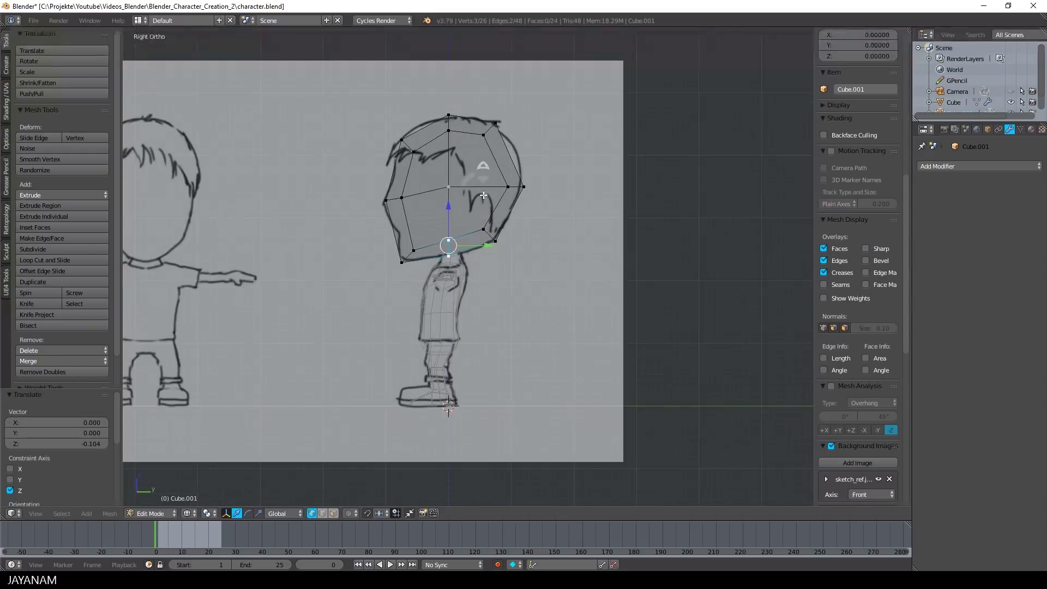
Add a centered horizontal loop cut through the upper head, and move its back vertices out to the sketched outline
{"action": "key", "text": "ctrl+r"}
{"action": "left_click", "coordinate": [464, 164]}
{"action": "right_click", "coordinate": [464, 164]}
{"action": "key", "text": "a"}
{"action": "left_click_drag", "start_coordinate": [527, 141], "coordinate": [531, 155], "text": "ctrl"}
{"action": "key", "text": "g"}
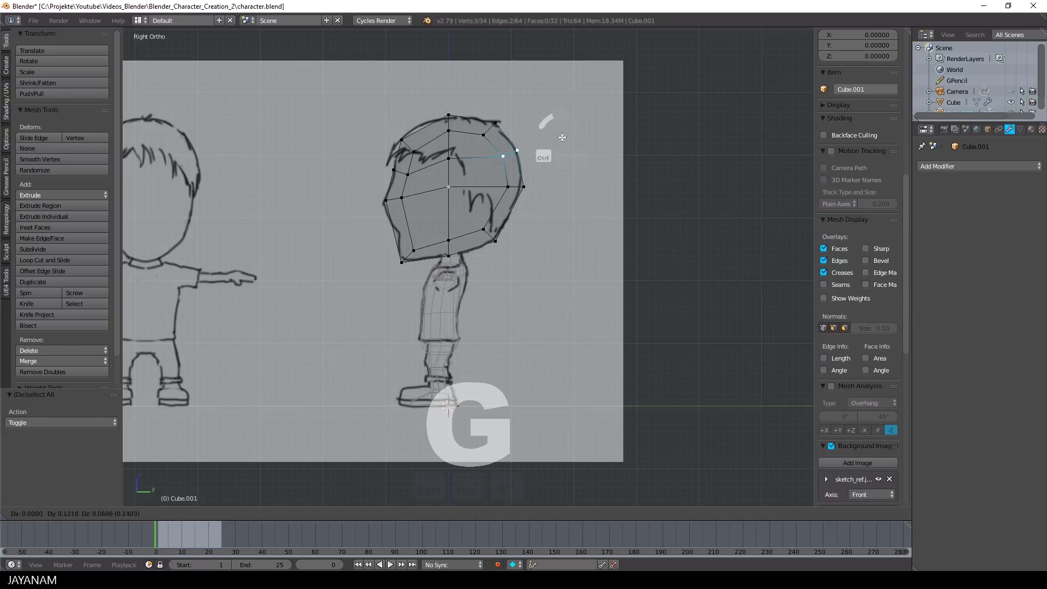
{"action": "left_click", "coordinate": [563, 137]}
Add a horizontal loop cut through the lower head, and fit its front vertices to the face profile, lowering them 0.044 along Z
{"action": "key", "text": "ctrl+r"}
{"action": "left_click", "coordinate": [409, 218]}
{"action": "key", "text": "a"}
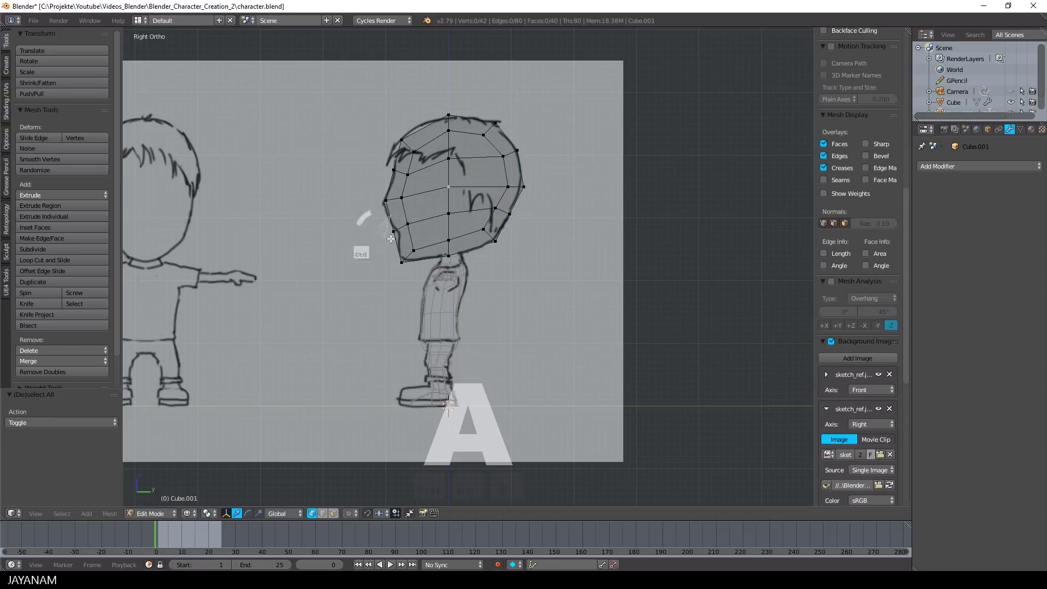
{"action": "left_click_drag", "start_coordinate": [385, 207], "coordinate": [408, 191], "text": "ctrl"}
{"action": "left_click_drag", "start_coordinate": [425, 198], "coordinate": [420, 198]}
{"action": "left_click_drag", "start_coordinate": [391, 164], "coordinate": [391, 167]}
Delete all the head's vertices on the negative X side of the center line in front view
{"action": "scroll", "coordinate": [427, 298], "scroll_direction": "down", "scroll_amount": 4}
{"action": "key", "text": "KP_1"}
{"action": "scroll", "coordinate": [525, 253], "scroll_direction": "up", "scroll_amount": 2}
{"action": "scroll", "coordinate": [525, 254], "scroll_direction": "up", "scroll_amount": 3}
{"action": "key", "text": "Tab"}
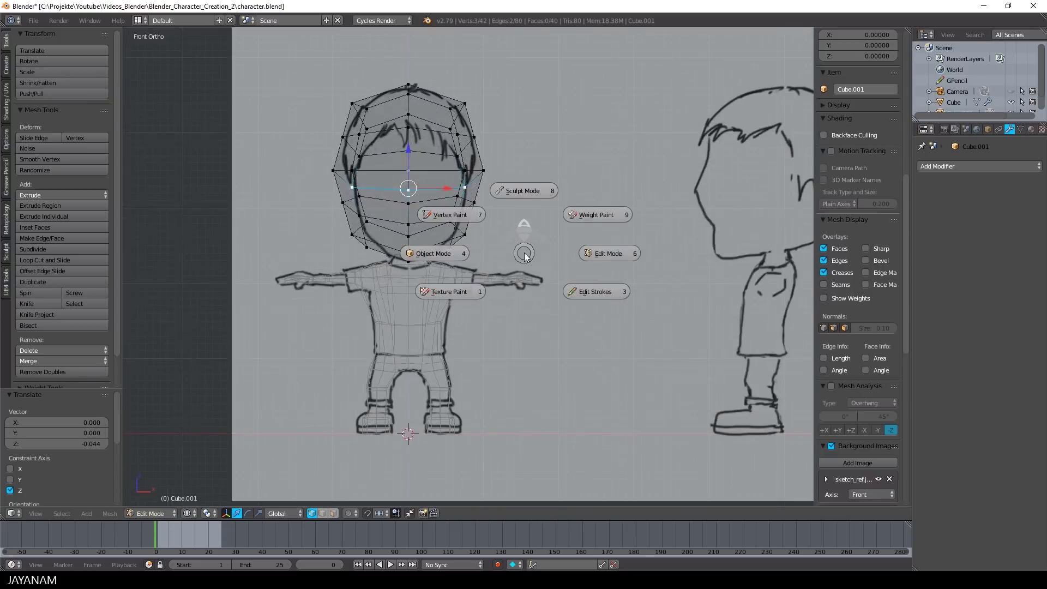
{"action": "left_click", "coordinate": [607, 257]}
{"action": "key", "text": "a"}
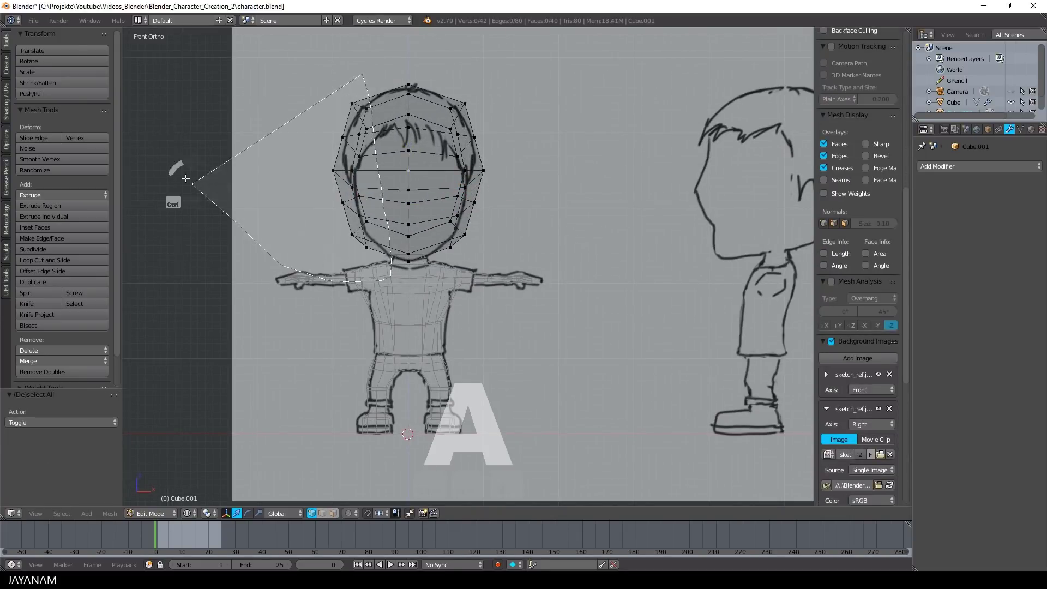
{"action": "left_click_drag", "start_coordinate": [186, 179], "coordinate": [188, 180], "text": "ctrl"}
{"action": "key", "text": "x"}
{"action": "left_click", "coordinate": [635, 192]}
Add a Mirror modifier to the half head in Object Mode, and return to Edit Mode
{"action": "key", "text": "Tab"}
{"action": "left_click", "coordinate": [454, 205]}
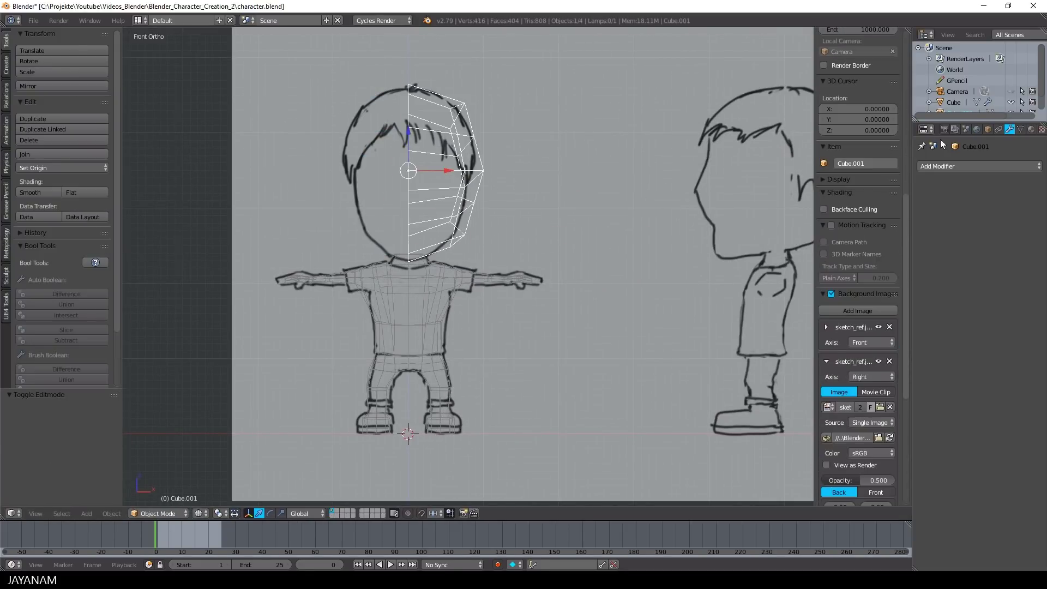
{"action": "left_click", "coordinate": [927, 166]}
{"action": "left_click", "coordinate": [835, 276]}
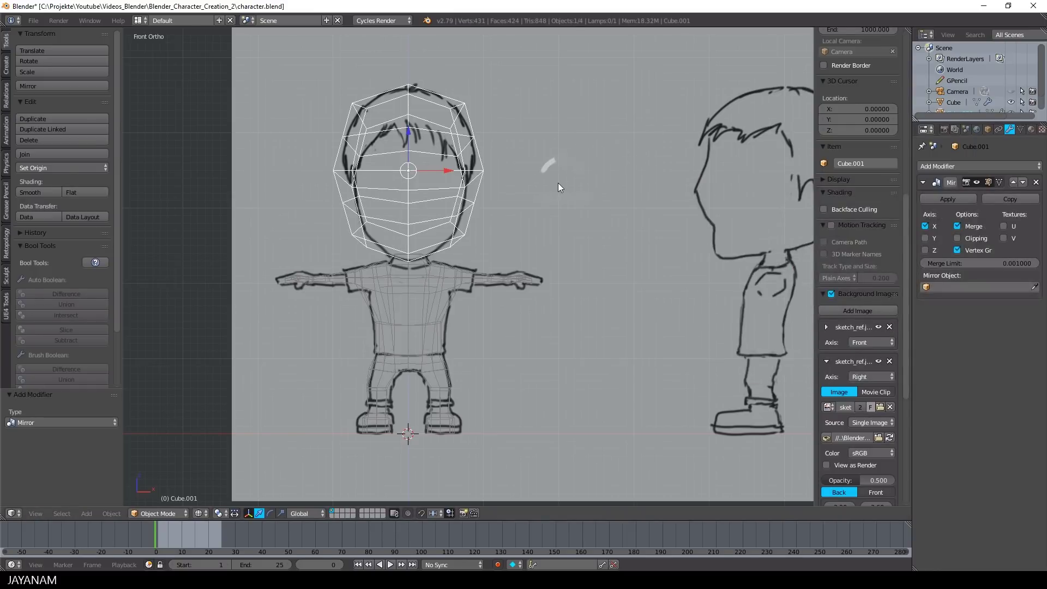
{"action": "key", "text": "Tab"}
{"action": "left_click", "coordinate": [619, 186]}
{"action": "scroll", "coordinate": [543, 199], "scroll_direction": "up", "scroll_amount": 1}
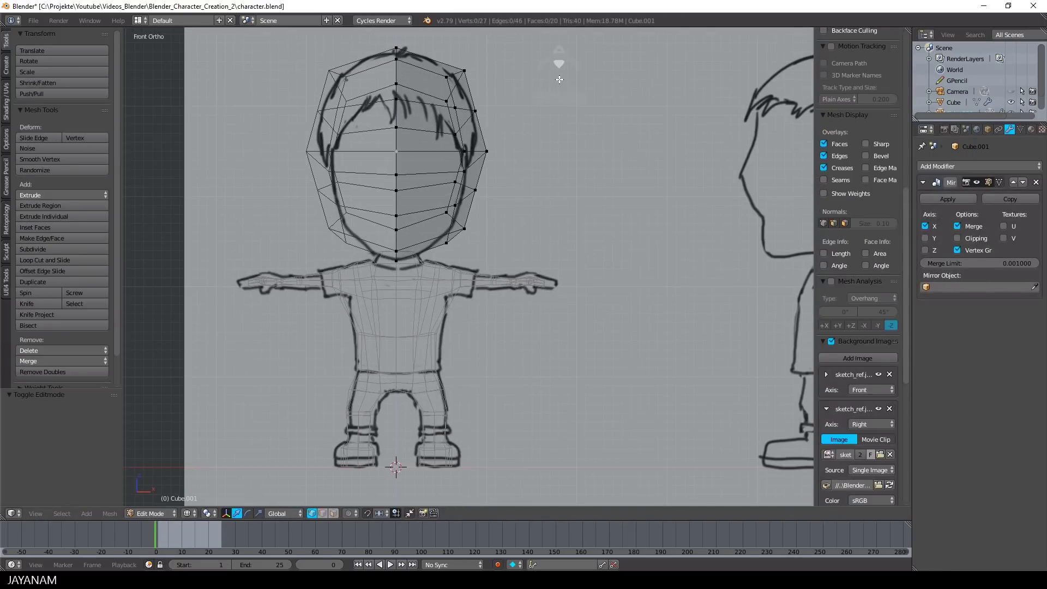
Move the widest side vertex of the head inward to the front sketch's outline
{"action": "key", "text": "a"}
{"action": "key", "text": "a"}
{"action": "left_click_drag", "start_coordinate": [519, 157], "coordinate": [519, 155], "text": "ctrl"}
{"action": "left_click_drag", "start_coordinate": [512, 152], "coordinate": [455, 187]}
Move the cheek and jaw vertices inward to the face outline of the front sketch
{"action": "key", "text": "a"}
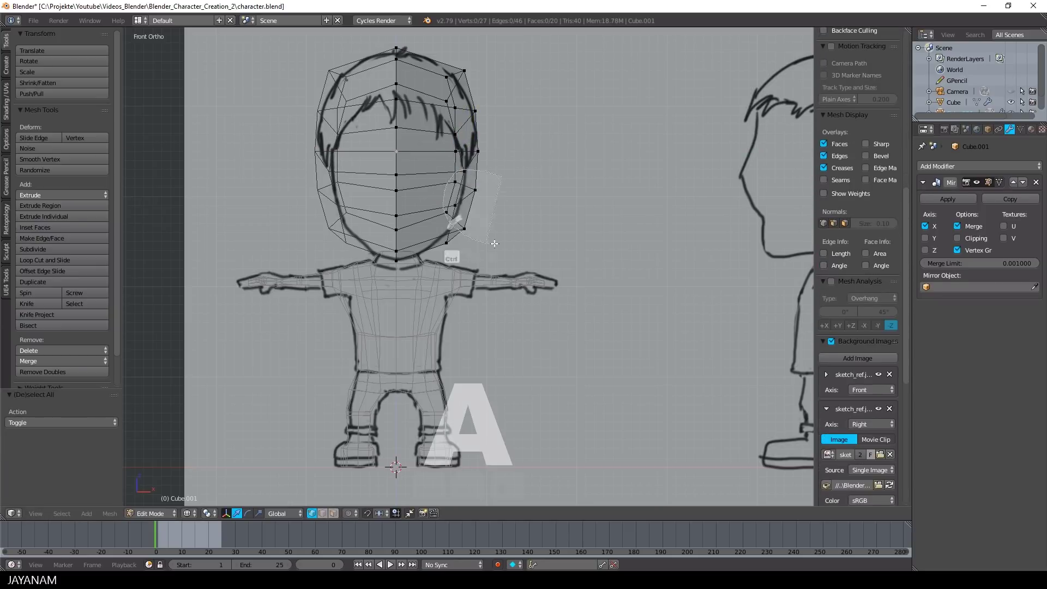
{"action": "left_click_drag", "start_coordinate": [494, 243], "coordinate": [479, 235], "text": "ctrl"}
{"action": "key", "text": "g"}
{"action": "left_click", "coordinate": [469, 243]}
{"action": "key", "text": "a"}
{"action": "key", "text": "g"}
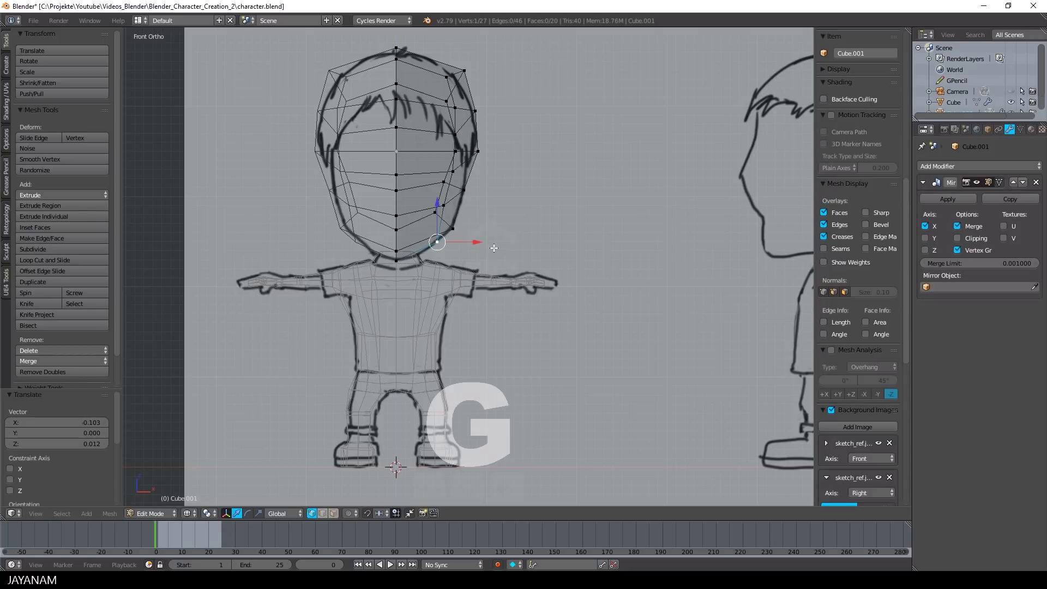
Move the upper side vertex of the crown -0.091 in X and -0.060 in Z, and lower the neighbouring top vertices 0.044
{"action": "key", "text": "a"}
{"action": "left_click_drag", "start_coordinate": [477, 68], "coordinate": [480, 52], "text": "ctrl"}
{"action": "key", "text": "g"}
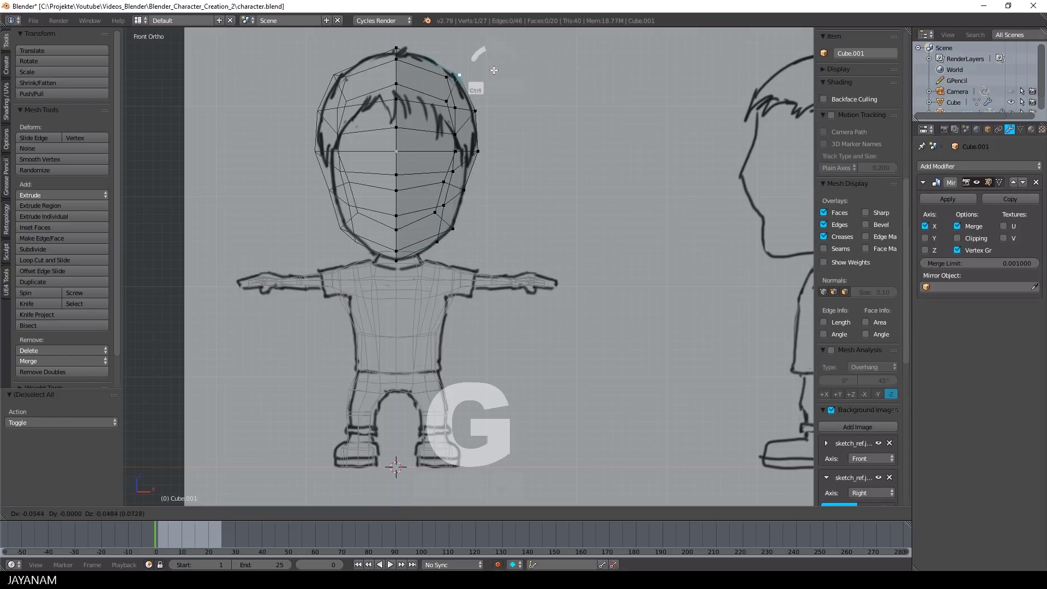
{"action": "left_click", "coordinate": [487, 67]}
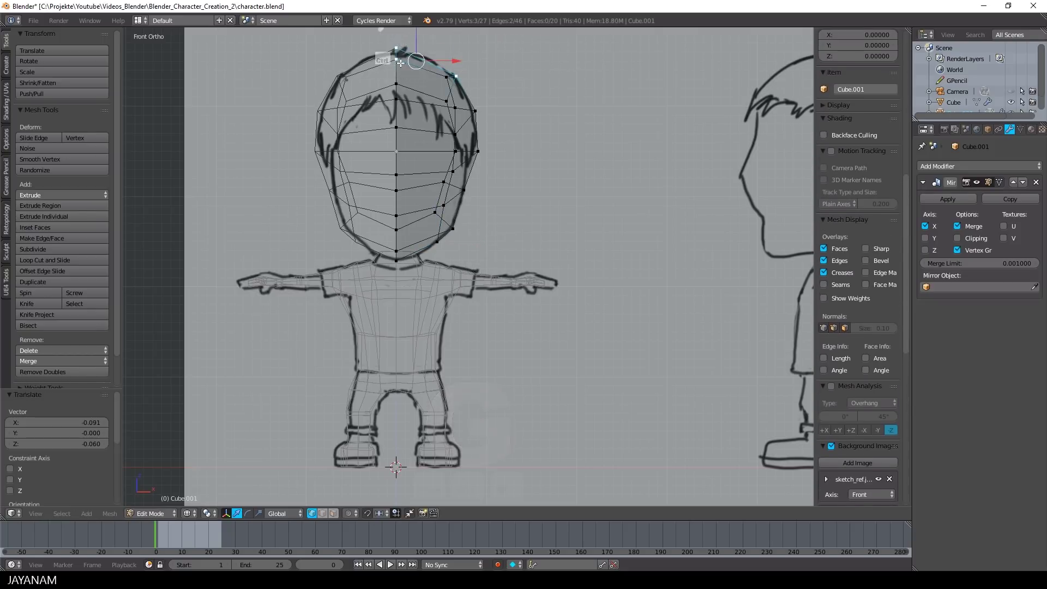
{"action": "scroll", "coordinate": [395, 56], "scroll_direction": "down", "scroll_amount": 1}
{"action": "key", "text": "a"}
{"action": "left_click_drag", "start_coordinate": [395, 57], "coordinate": [426, 44], "text": "ctrl"}
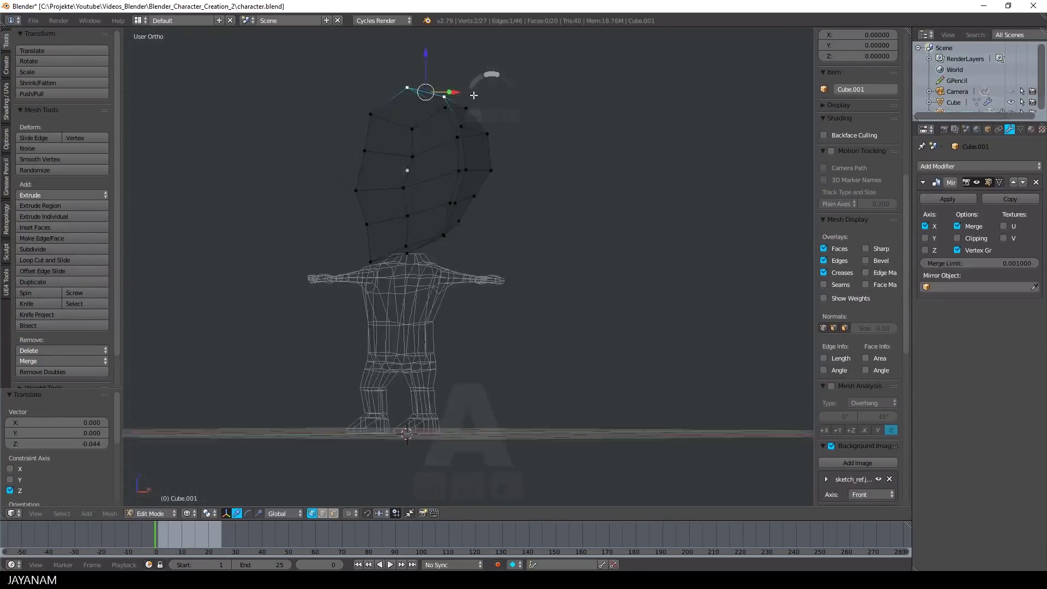
Move the middle vertex at the back of the head -0.029 along Y
{"action": "key", "text": "KP_3"}
{"action": "key", "text": "a"}
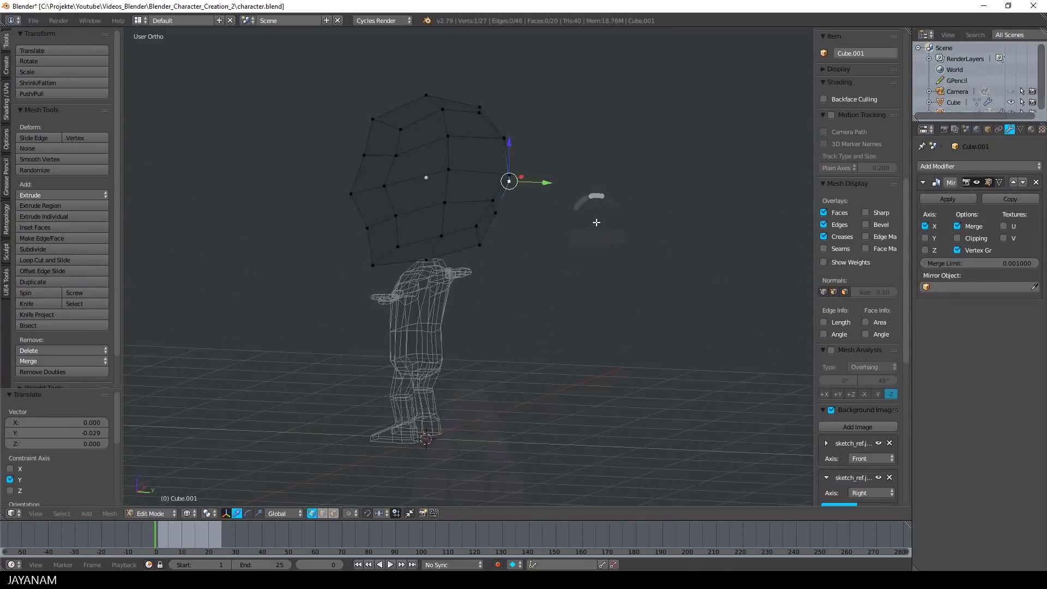
{"action": "scroll", "coordinate": [596, 222], "scroll_direction": "up", "scroll_amount": 2}
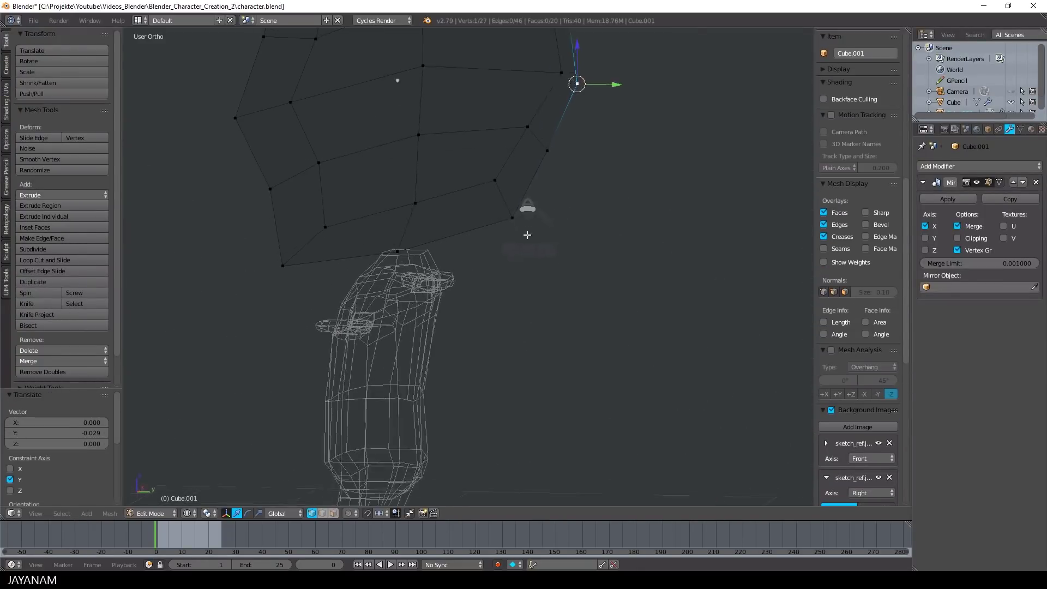
Cut two centred edge loops into the head mesh, leaving each cut unshifted
{"action": "key", "text": "Tab"}
{"action": "left_click_drag", "start_coordinate": [411, 95], "coordinate": [411, 79]}
{"action": "middle_click_drag", "start_coordinate": [428, 122], "coordinate": [464, 270]}
{"action": "key", "text": "KP_3"}
{"action": "scroll", "coordinate": [493, 170], "scroll_direction": "down", "scroll_amount": 1}
{"action": "key", "text": "Tab"}
{"action": "key", "text": "ctrl+r"}
{"action": "left_click", "coordinate": [465, 140]}
{"action": "right_click", "coordinate": [465, 140]}
{"action": "key", "text": "ctrl+r"}
{"action": "left_click", "coordinate": [435, 243]}
{"action": "right_click", "coordinate": [434, 244]}
Move the head's underside vertices in front of the neck back along Y towards the neck's front outline
{"action": "scroll", "coordinate": [463, 270], "scroll_direction": "up", "scroll_amount": 2}
{"action": "left_click", "coordinate": [322, 513]}
{"action": "middle_click_drag", "start_coordinate": [471, 319], "coordinate": [576, 270]}
{"action": "right_click", "coordinate": [376, 215]}
{"action": "middle_click_drag", "start_coordinate": [378, 218], "coordinate": [382, 243]}
{"action": "key", "text": "KP_3"}
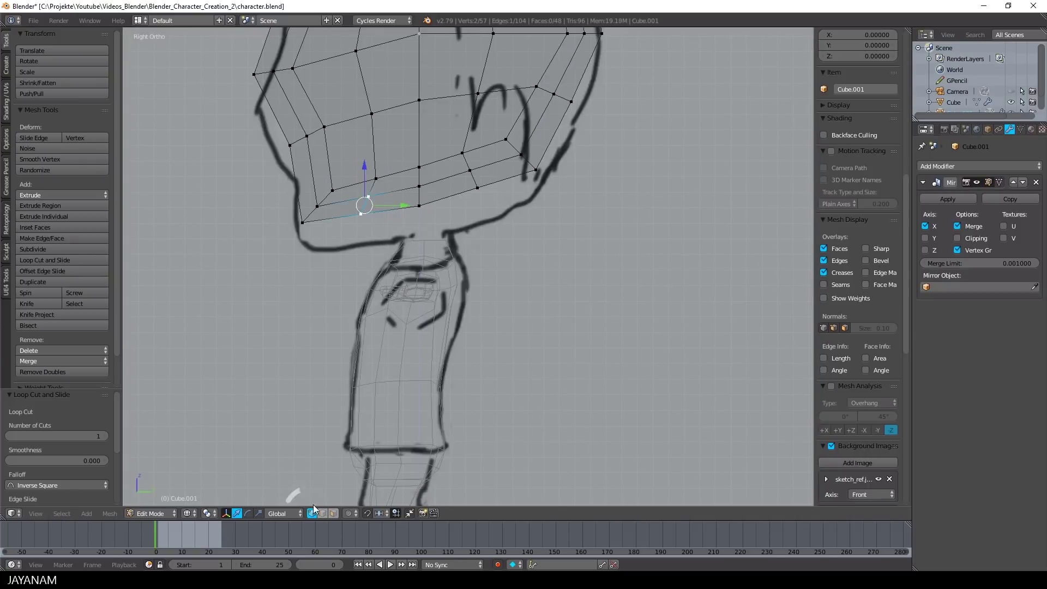
{"action": "key", "text": "a"}
{"action": "mouse_move", "coordinate": [352, 190]}
{"action": "left_mouse_down", "text": "ctrl"}
{"action": "mouse_move", "coordinate": [379, 214]}
{"action": "mouse_move", "coordinate": [427, 206]}
{"action": "left_mouse_up", "text": "ctrl"}
Move the head's underside vertices behind the neck forward by about 0.12 along Y, and lower the underside selection 0.066 in Z
{"action": "key", "text": "a"}
{"action": "mouse_move", "coordinate": [463, 162]}
{"action": "left_mouse_down", "text": "ctrl"}
{"action": "mouse_move", "coordinate": [482, 160]}
{"action": "mouse_move", "coordinate": [491, 183]}
{"action": "left_mouse_up", "text": "ctrl"}
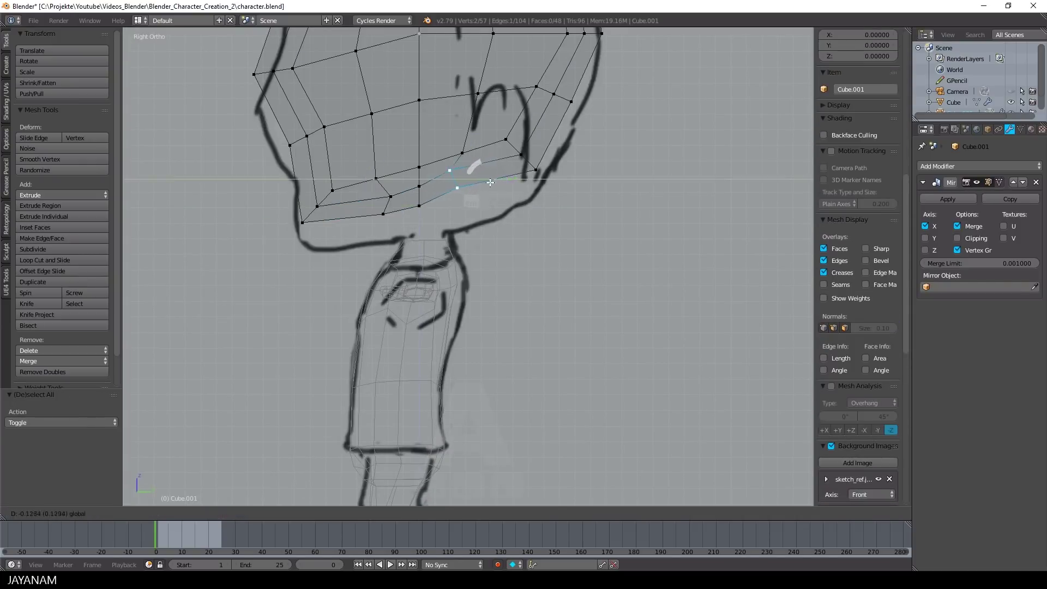
{"action": "mouse_move", "coordinate": [452, 158]}
{"action": "middle_mouse_down"}
{"action": "mouse_move", "coordinate": [474, 202]}
{"action": "mouse_move", "coordinate": [473, 185]}
{"action": "mouse_move", "coordinate": [445, 197]}
{"action": "mouse_move", "coordinate": [449, 152]}
{"action": "mouse_move", "coordinate": [448, 173]}
{"action": "middle_mouse_up"}
{"action": "right_click", "coordinate": [444, 199]}
Delete the two faces on the underside of the head directly above the neck
{"action": "left_click", "coordinate": [334, 513]}
{"action": "right_click", "coordinate": [383, 215]}
{"action": "right_click", "coordinate": [417, 214], "text": "shift"}
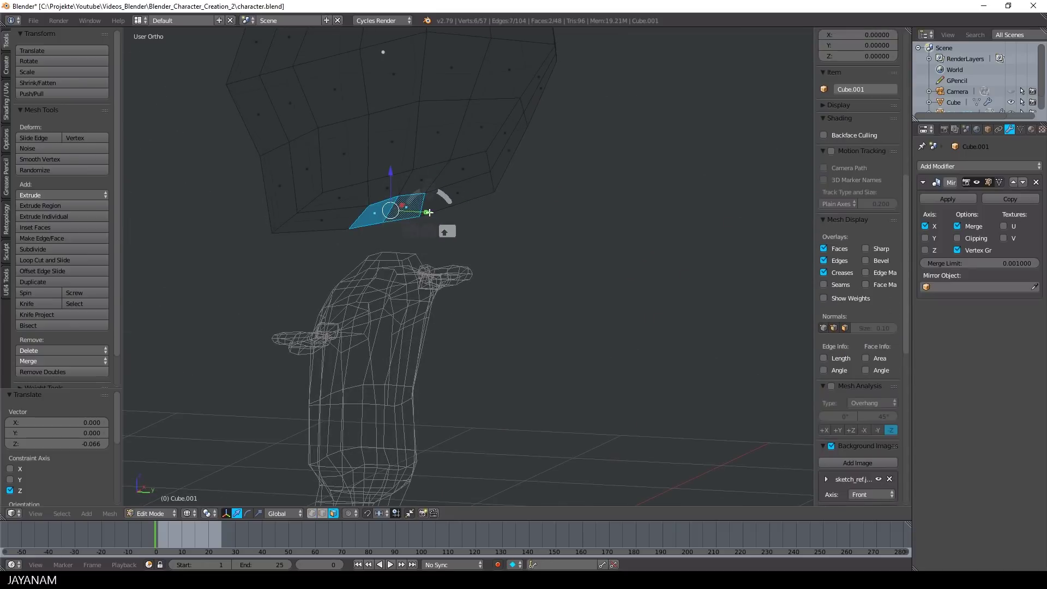
{"action": "left_click", "coordinate": [417, 236]}
Return to Object Mode and join the body and the head into one mesh, keeping the head as the active object
{"action": "key", "text": "Tab"}
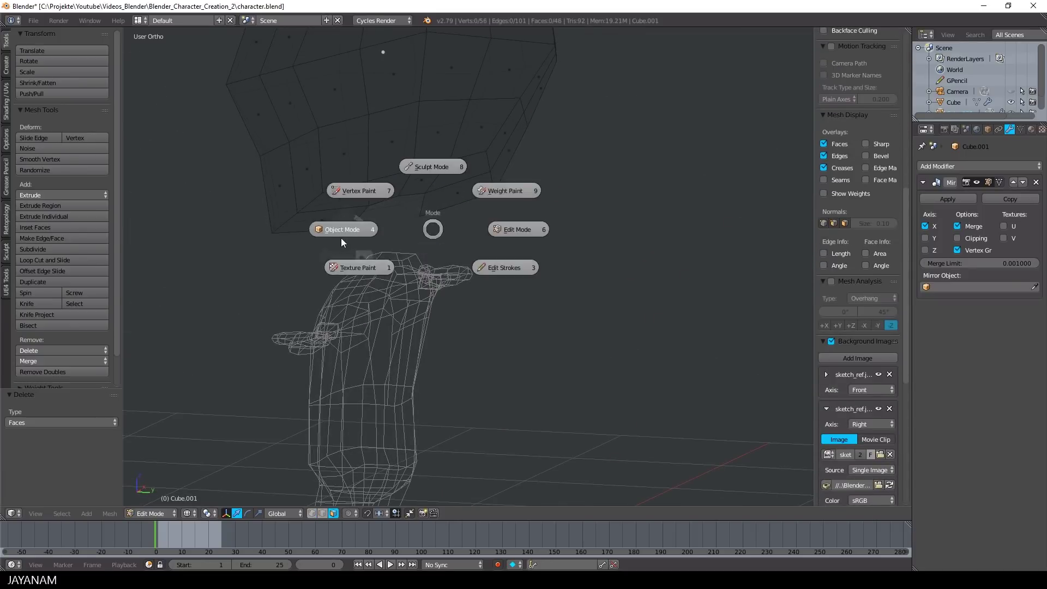
{"action": "left_click", "coordinate": [343, 233]}
{"action": "middle_click_drag", "start_coordinate": [381, 214], "coordinate": [409, 233]}
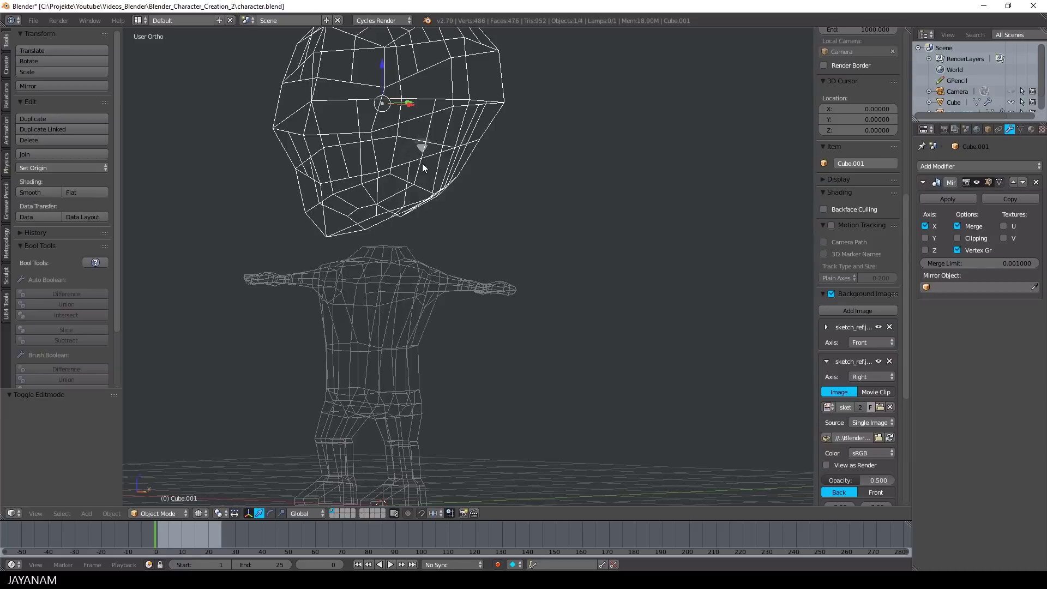
{"action": "right_click", "coordinate": [410, 248], "text": "shift"}
{"action": "right_click", "coordinate": [414, 162], "text": "shift"}
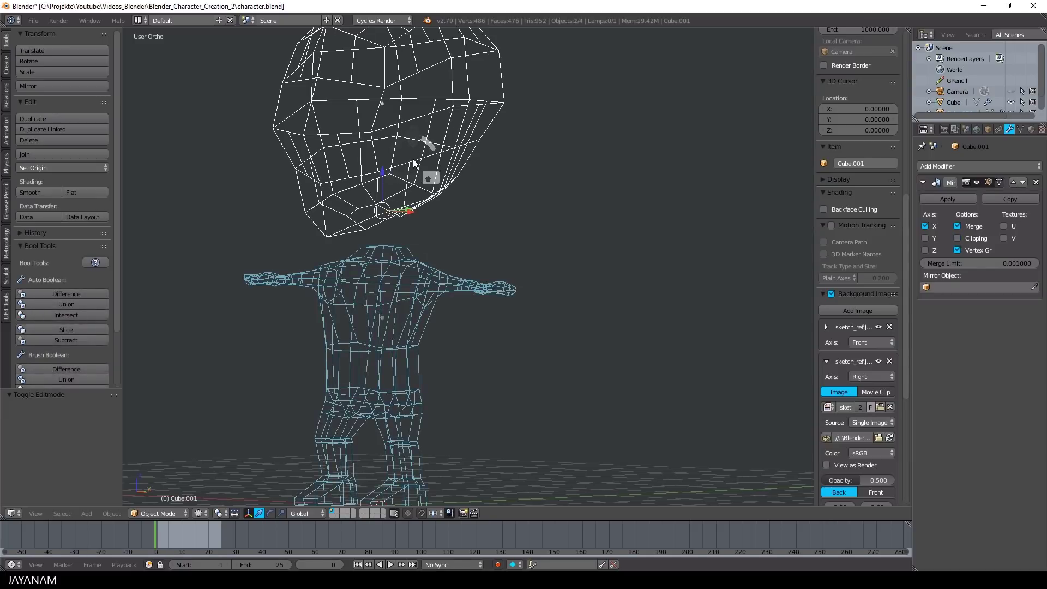
{"action": "key", "text": "ctrl+j"}
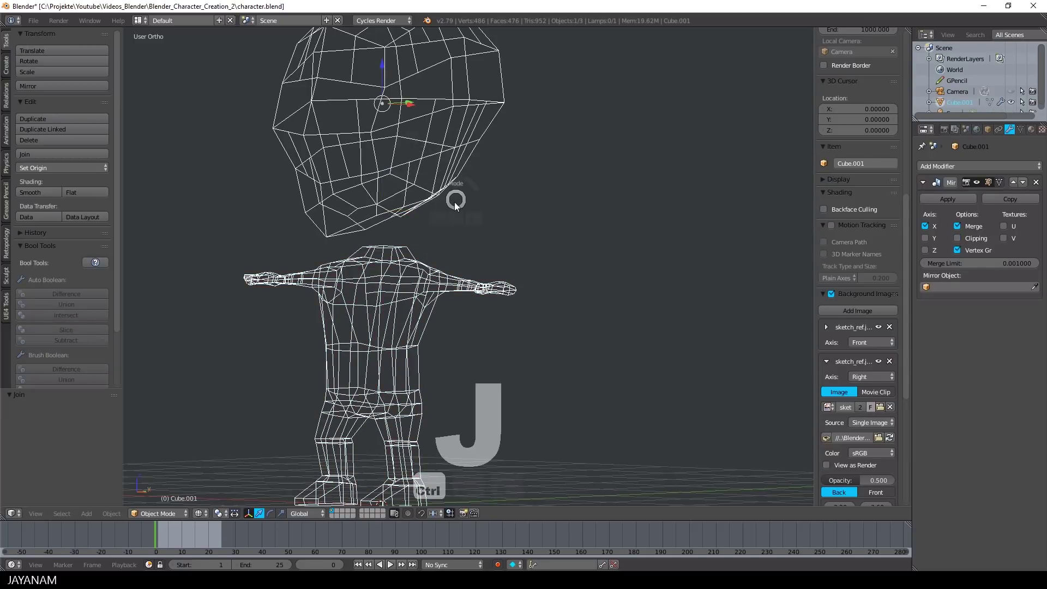
Bridge the open edges under the head with the open edges at the top of the neck using Bridge Edge Loops
{"action": "key", "text": "Tab"}
{"action": "left_click", "coordinate": [535, 202]}
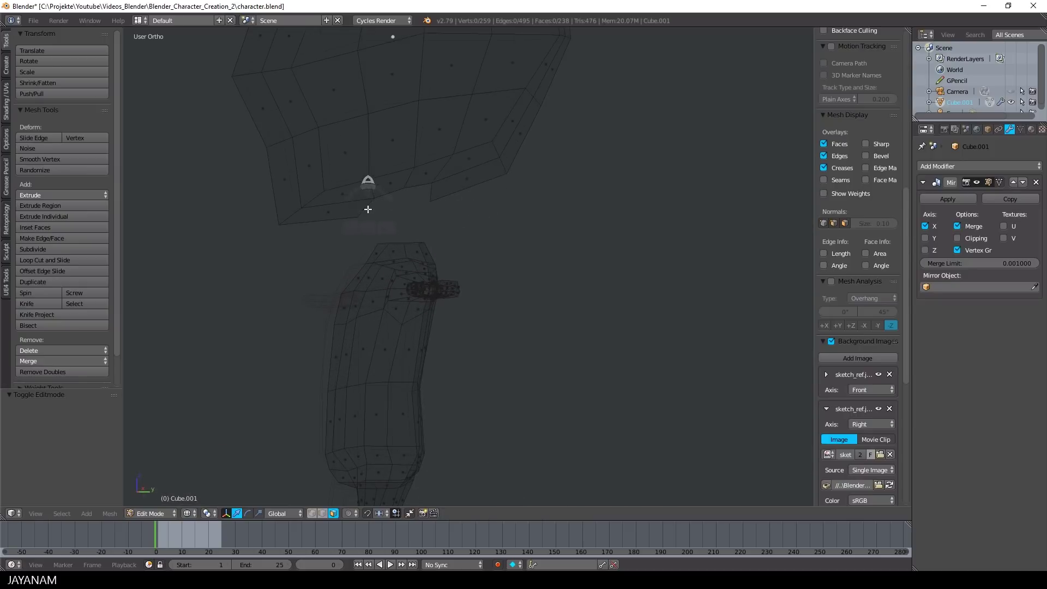
{"action": "right_click", "coordinate": [369, 209]}
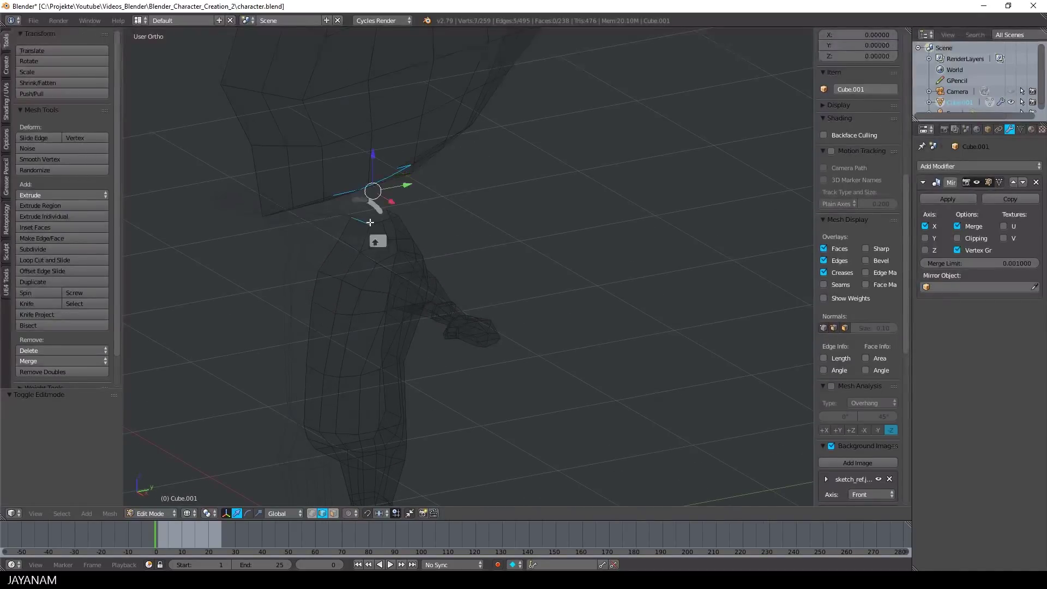
{"action": "key", "text": "space"}
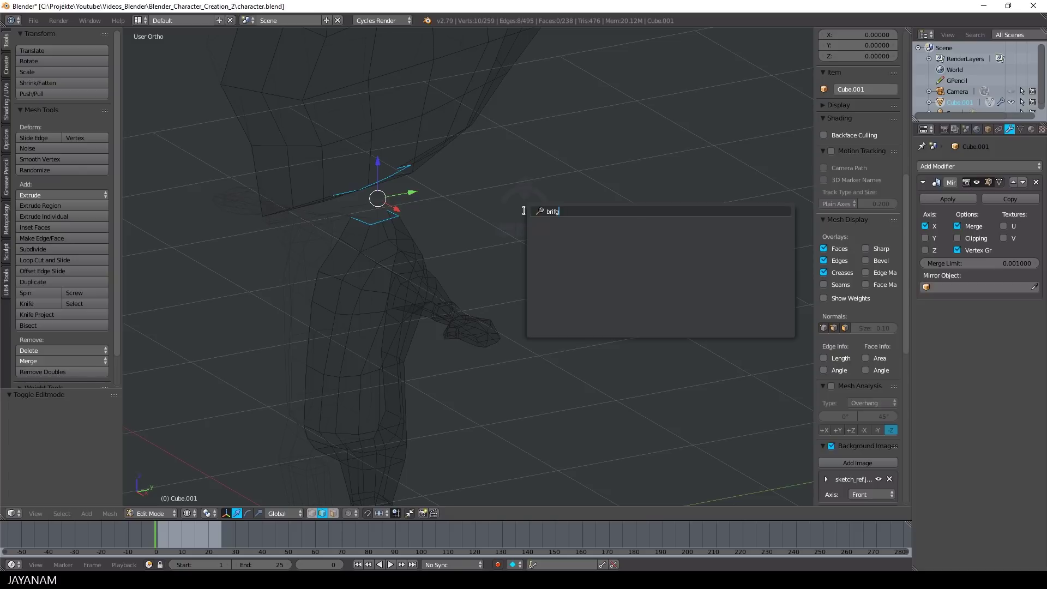
{"action": "key", "text": "Return"}
Select the whole head in the right view and lower it 0.174 along Z onto the neck
{"action": "key", "text": "KP_3"}
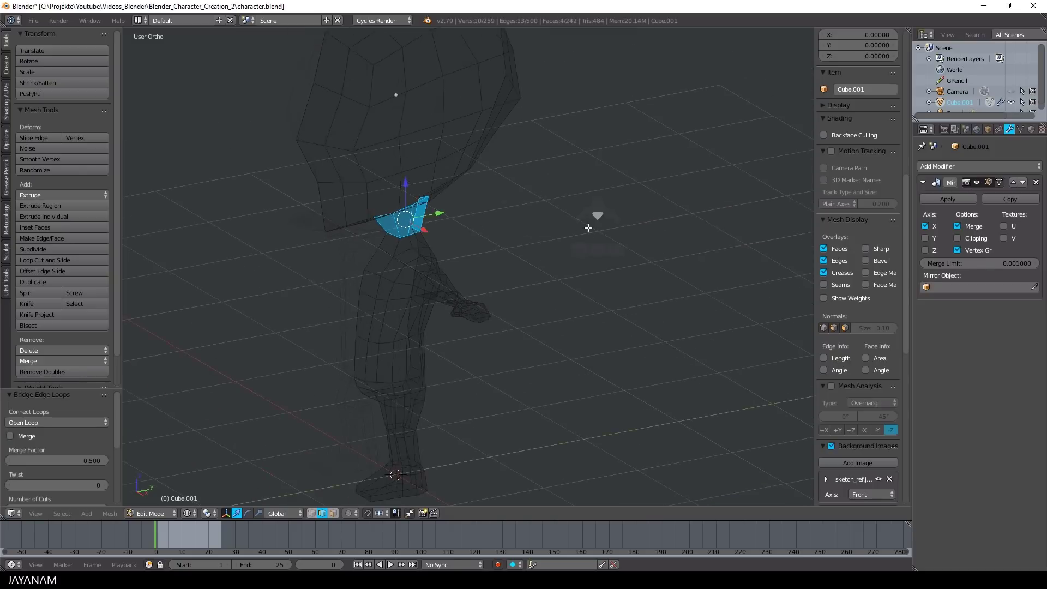
{"action": "key", "text": "a"}
{"action": "scroll", "coordinate": [548, 206], "scroll_direction": "down", "scroll_amount": 3}
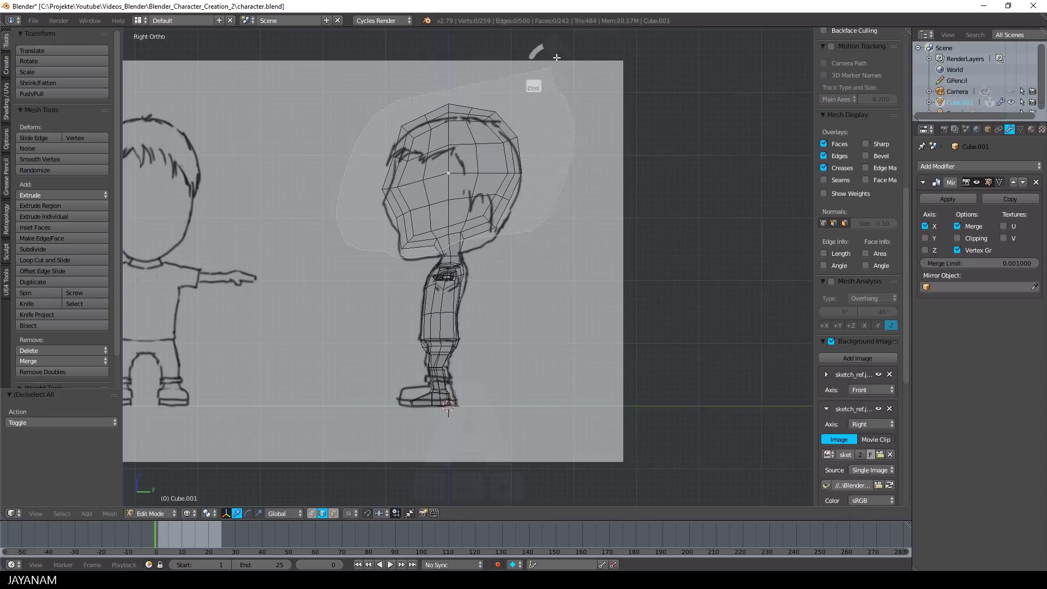
{"action": "left_click_drag", "start_coordinate": [556, 57], "coordinate": [556, 60], "text": "ctrl"}
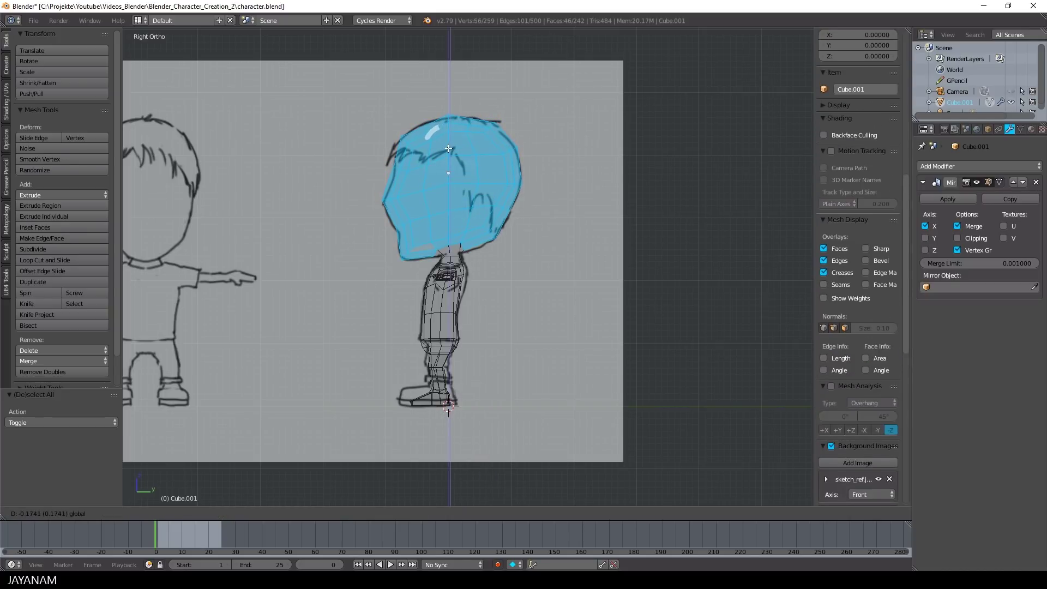
Nudge the vertex at the front of the upper neck along Y to the side sketch's neck outline
{"action": "scroll", "coordinate": [508, 216], "scroll_direction": "up", "scroll_amount": 6}
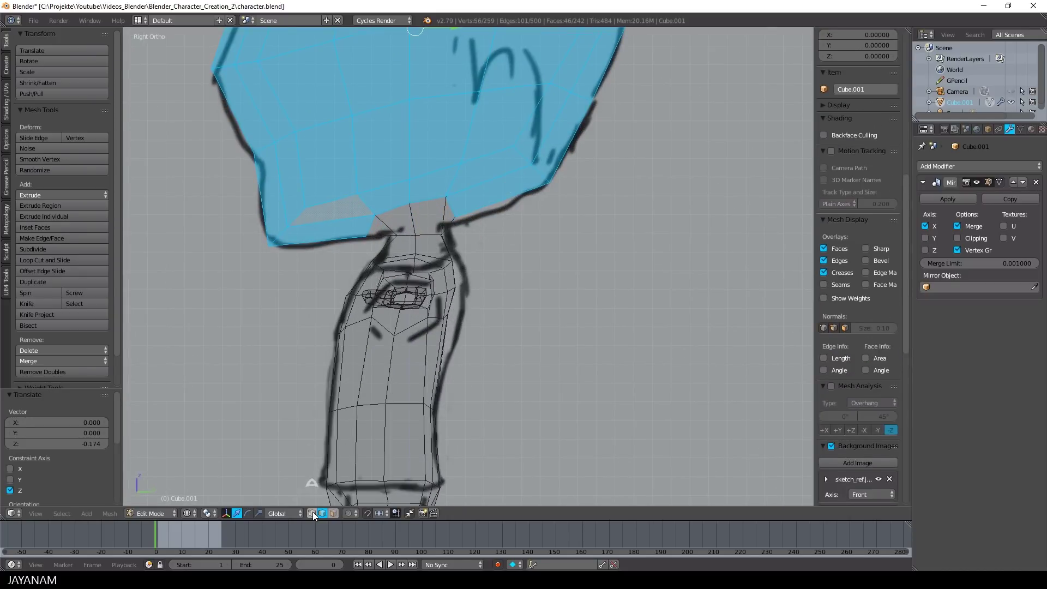
{"action": "right_click", "coordinate": [390, 235]}
{"action": "left_click_drag", "start_coordinate": [417, 236], "coordinate": [416, 236]}
{"action": "key", "text": "a"}
{"action": "right_click", "coordinate": [398, 233]}
{"action": "scroll", "coordinate": [287, 213], "scroll_direction": "up", "scroll_amount": 1}
{"action": "scroll", "coordinate": [305, 211], "scroll_direction": "down", "scroll_amount": 2}
{"action": "key", "text": "a"}
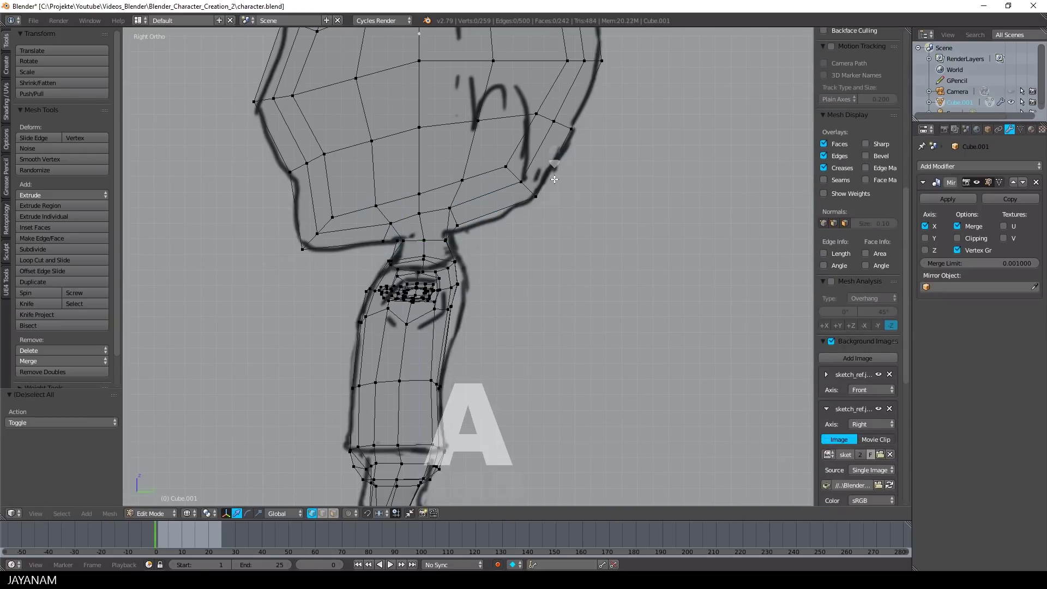
Move the head's underside vertex behind the neck back along Y and lower it 0.040 in Z
{"action": "right_click", "coordinate": [453, 226]}
{"action": "left_click_drag", "start_coordinate": [482, 224], "coordinate": [494, 225]}
{"action": "scroll", "coordinate": [480, 222], "scroll_direction": "down", "scroll_amount": 2}
{"action": "left_click", "coordinate": [455, 217]}
{"action": "key", "text": "a"}
{"action": "right_click", "coordinate": [455, 225]}
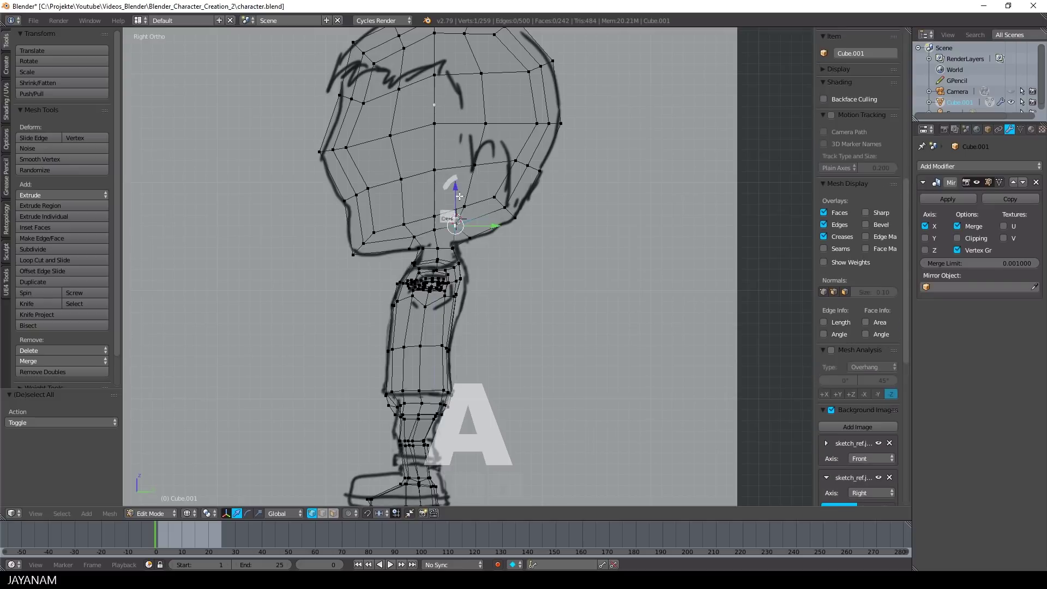
{"action": "left_click_drag", "start_coordinate": [455, 195], "coordinate": [455, 201]}
Check the head in solid shading, and raise the front chin vertex 0.038 along Z to the side sketch's jaw line
{"action": "mouse_move", "coordinate": [508, 205]}
{"action": "middle_mouse_down"}
{"action": "mouse_move", "coordinate": [596, 212]}
{"action": "mouse_move", "coordinate": [537, 227]}
{"action": "middle_mouse_up"}
{"action": "key", "text": "z"}
{"action": "left_click", "coordinate": [526, 291]}
{"action": "key", "text": "KP_3"}
{"action": "scroll", "coordinate": [454, 232], "scroll_direction": "down", "scroll_amount": 3}
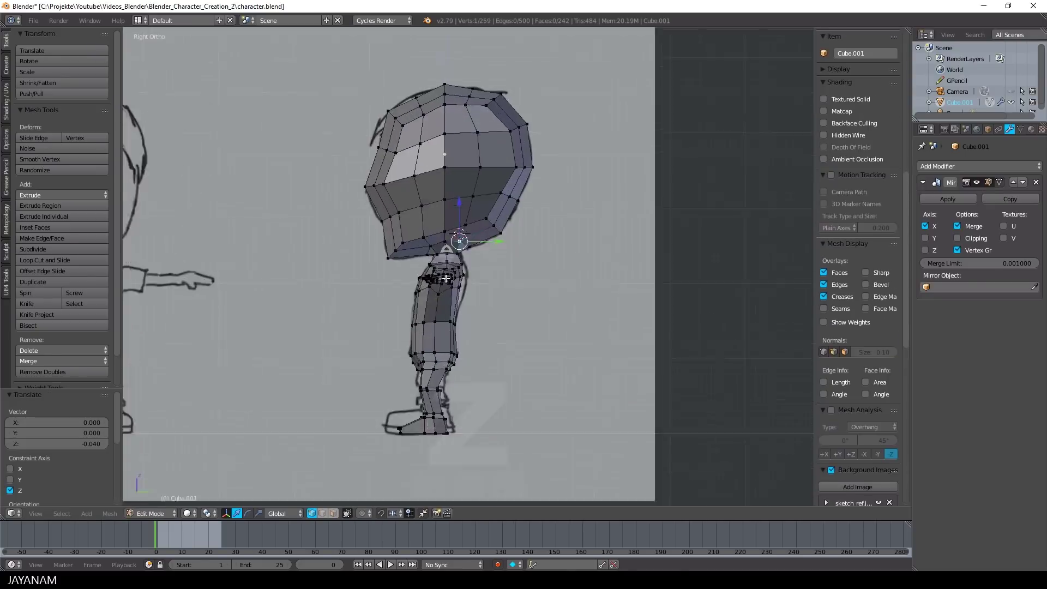
{"action": "scroll", "coordinate": [452, 234], "scroll_direction": "up", "scroll_amount": 4}
{"action": "right_click", "coordinate": [334, 255]}
{"action": "key", "text": "z"}
{"action": "left_click", "coordinate": [424, 264]}
{"action": "left_click_drag", "start_coordinate": [332, 219], "coordinate": [333, 220]}
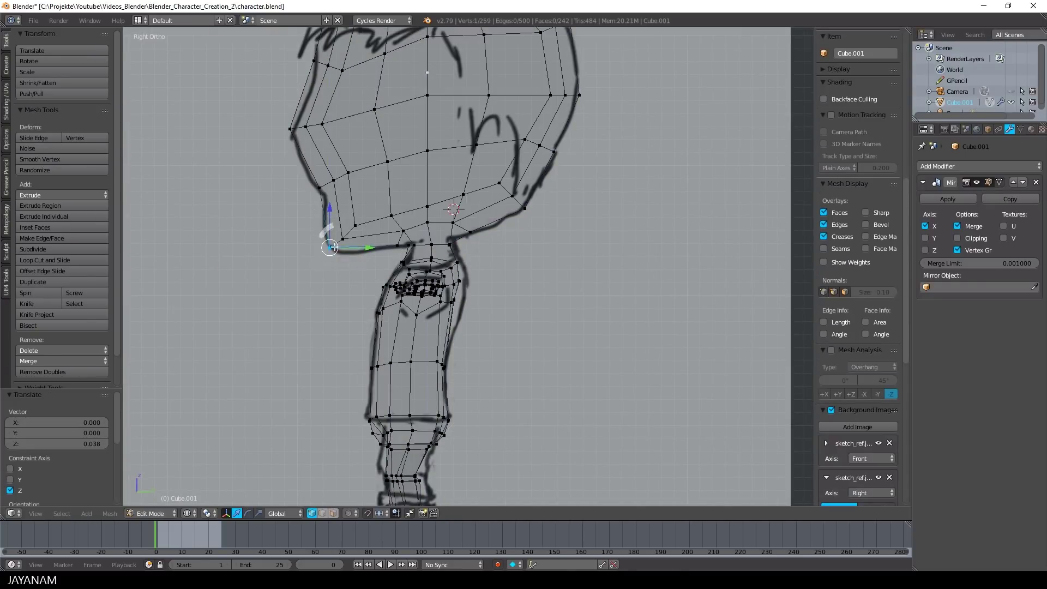
Move the vertices at the front of the face onto the sketched profile and rotate the foremost three by -6.07°
{"action": "key", "text": "a"}
{"action": "key", "text": "g"}
{"action": "mouse_move", "coordinate": [347, 161]}
{"action": "left_mouse_down", "text": "ctrl"}
{"action": "mouse_move", "coordinate": [369, 177]}
{"action": "mouse_move", "coordinate": [360, 150]}
{"action": "mouse_move", "coordinate": [350, 171]}
{"action": "left_mouse_up", "text": "ctrl"}
{"action": "scroll", "coordinate": [369, 183], "scroll_direction": "down", "scroll_amount": 1}
{"action": "key", "text": "a"}
{"action": "key", "text": "g"}
{"action": "left_click", "coordinate": [403, 175]}
{"action": "scroll", "coordinate": [403, 173], "scroll_direction": "down", "scroll_amount": 2}
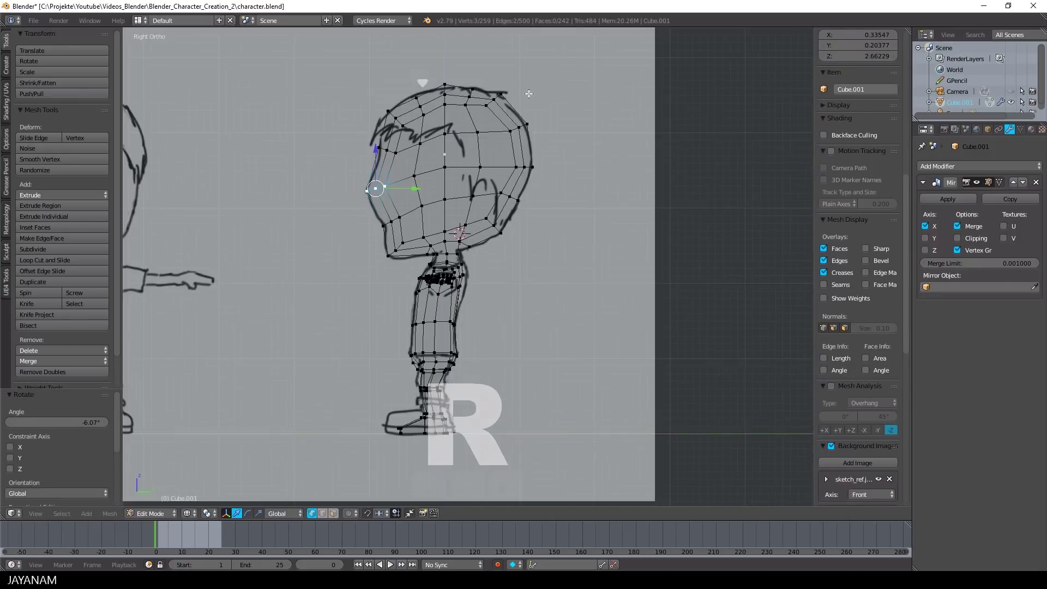
Raise the three vertices at the front of the crown 0.042 along Z to the sketched head outline
{"action": "scroll", "coordinate": [405, 125], "scroll_direction": "up", "scroll_amount": 1}
{"action": "key", "text": "a"}
{"action": "mouse_move", "coordinate": [403, 70]}
{"action": "left_mouse_down", "text": "ctrl"}
{"action": "mouse_move", "coordinate": [408, 87]}
{"action": "mouse_move", "coordinate": [416, 69]}
{"action": "left_mouse_up", "text": "ctrl"}
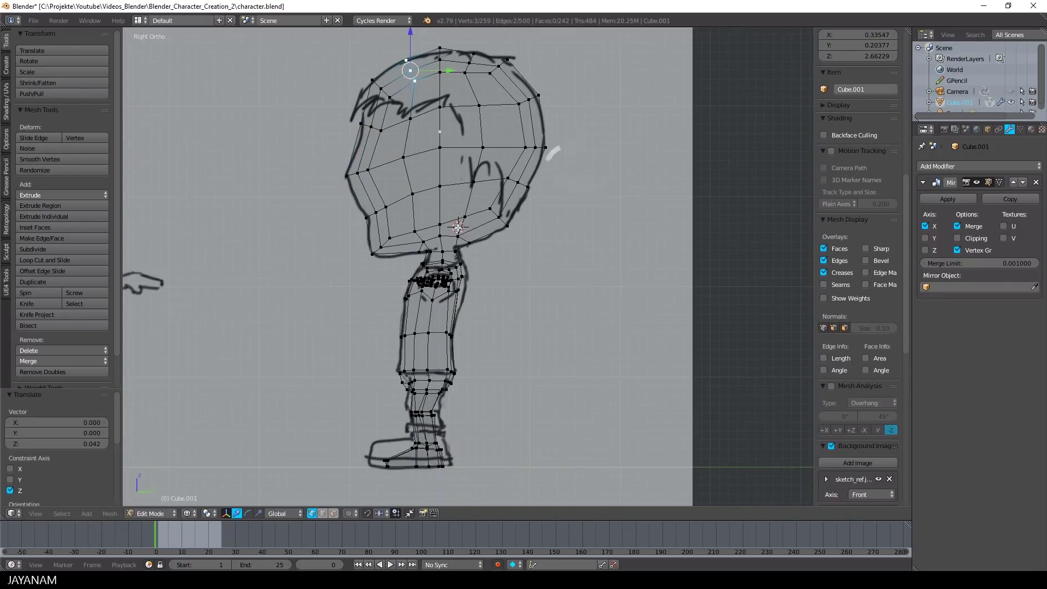
Switch to solid shading and round the back and top of the head by moving individual vertices, including the topmost one
{"action": "middle_click_drag", "start_coordinate": [457, 227], "coordinate": [494, 231]}
{"action": "left_click", "coordinate": [463, 328]}
{"action": "middle_click_drag", "start_coordinate": [513, 329], "coordinate": [690, 316]}
{"action": "scroll", "coordinate": [547, 326], "scroll_direction": "down", "scroll_amount": 3}
{"action": "middle_click_drag", "start_coordinate": [306, 265], "coordinate": [482, 279]}
{"action": "scroll", "coordinate": [491, 245], "scroll_direction": "up", "scroll_amount": 2}
{"action": "right_click", "coordinate": [553, 174]}
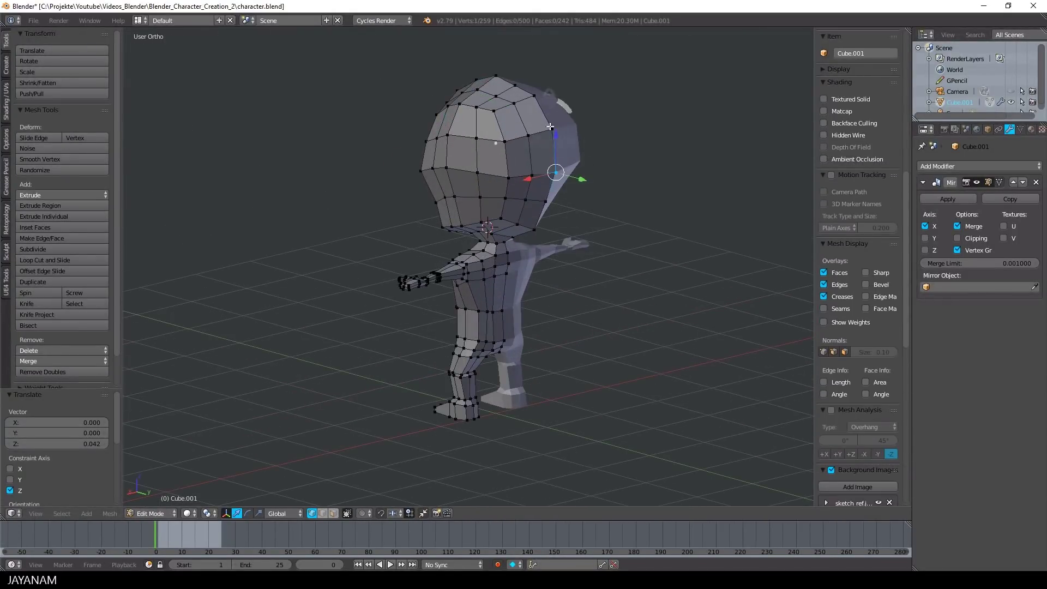
{"action": "right_click", "coordinate": [549, 133]}
{"action": "middle_click_drag", "start_coordinate": [549, 137], "coordinate": [464, 98]}
{"action": "right_click", "coordinate": [492, 111]}
{"action": "key", "text": "g"}
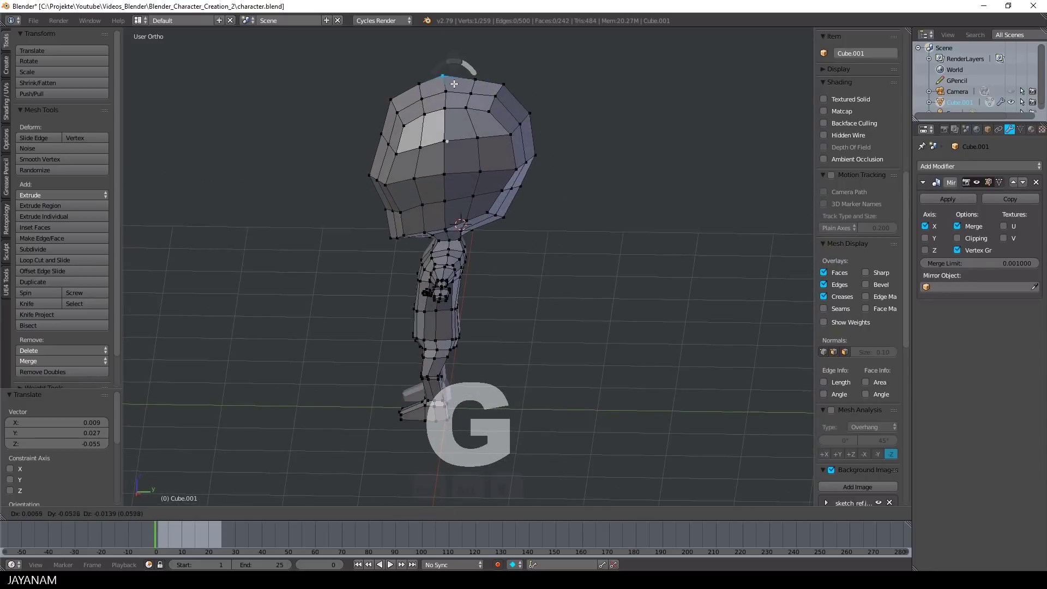
{"action": "left_click", "coordinate": [457, 83]}
Lower the vertex at the side of the neck base 0.018 along Z
{"action": "middle_click_drag", "start_coordinate": [504, 193], "coordinate": [441, 273]}
{"action": "scroll", "coordinate": [441, 274], "scroll_direction": "up", "scroll_amount": 5}
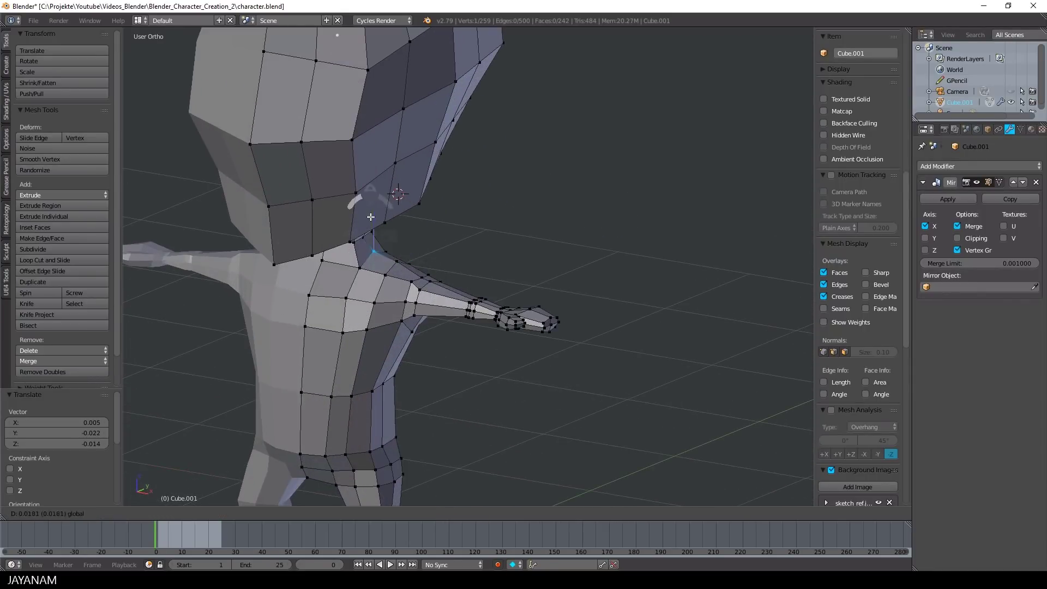
{"action": "left_click", "coordinate": [396, 236]}
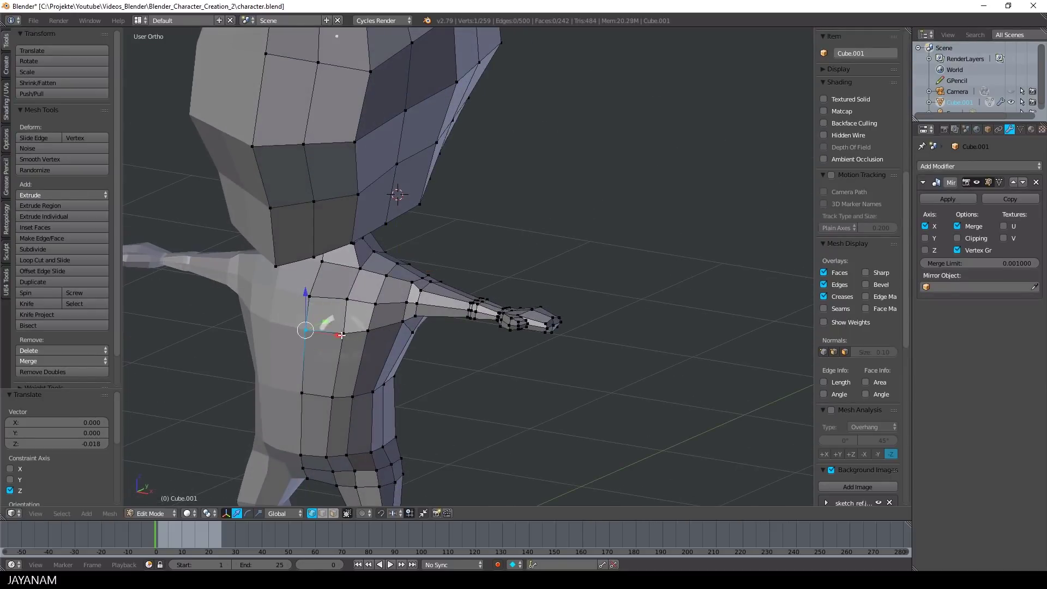
Move the three vertices across the front of the chest -0.014 along Y
{"action": "right_click", "coordinate": [367, 331], "text": "shift"}
{"action": "right_click", "coordinate": [306, 330], "text": "shift"}
{"action": "middle_click_drag", "start_coordinate": [366, 323], "coordinate": [353, 326]}
{"action": "middle_click_drag", "start_coordinate": [513, 331], "coordinate": [422, 318]}
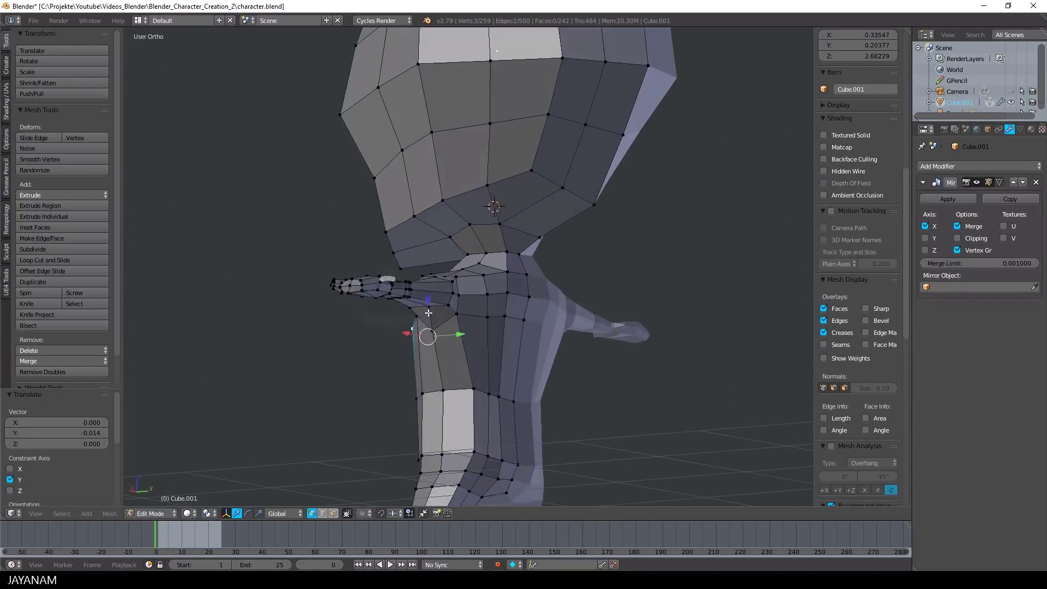
Lower the vertex under the arm along Z, and shift the rear shoulder vertex by X -0.014, Y 0.025, Z -0.023
{"action": "right_click", "coordinate": [428, 307]}
{"action": "left_click_drag", "start_coordinate": [427, 272], "coordinate": [428, 282]}
{"action": "middle_click_drag", "start_coordinate": [490, 266], "coordinate": [460, 276]}
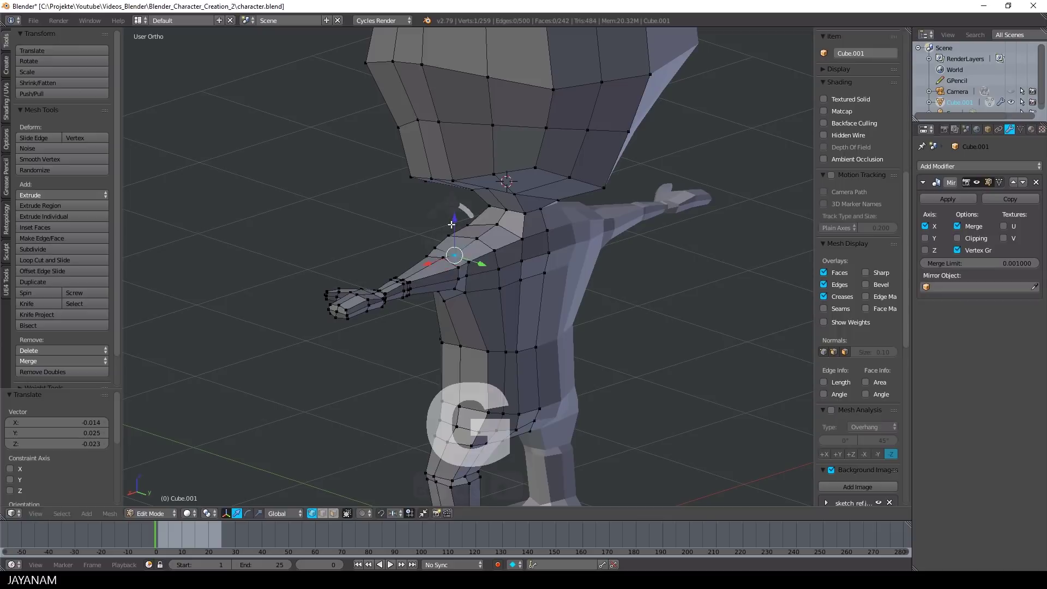
Nudge the front vertex of the knee along Y to smooth the leg
{"action": "middle_click_drag", "start_coordinate": [526, 342], "coordinate": [486, 435]}
{"action": "key", "text": "a"}
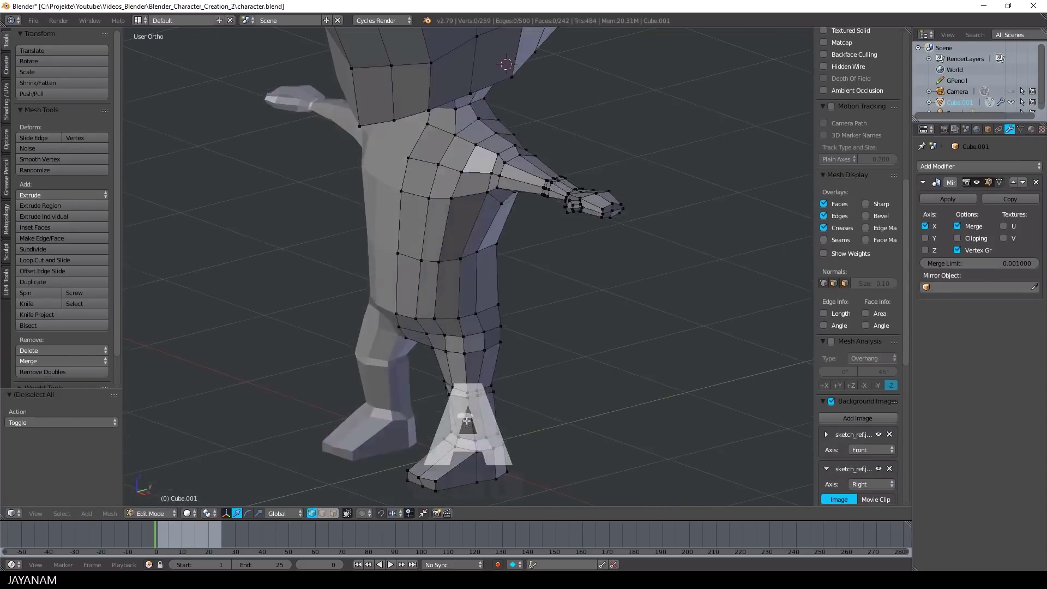
{"action": "right_click", "coordinate": [449, 395]}
{"action": "left_click_drag", "start_coordinate": [477, 390], "coordinate": [481, 382]}
{"action": "middle_click_drag", "start_coordinate": [484, 384], "coordinate": [549, 407]}
{"action": "key", "text": "KP_1"}
Scale the edge loop around the ankle to fit the front sketch
{"action": "key", "text": "a"}
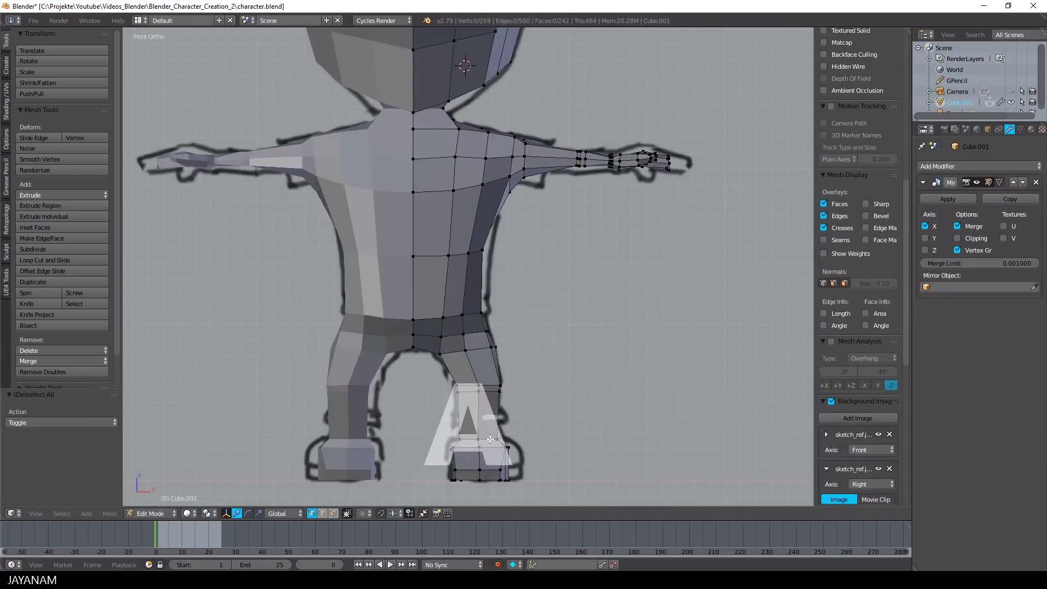
{"action": "right_click", "coordinate": [499, 439], "text": "alt"}
{"action": "key", "text": "s"}
{"action": "middle_click_drag", "start_coordinate": [666, 440], "coordinate": [463, 260], "text": "shift"}
{"action": "left_click", "coordinate": [637, 308]}
Adjust individual vertices of the body with short moves to even out the mesh
{"action": "right_click", "coordinate": [460, 261]}
{"action": "left_click_drag", "start_coordinate": [492, 266], "coordinate": [496, 267]}
{"action": "middle_click_drag", "start_coordinate": [446, 232], "coordinate": [562, 208]}
{"action": "right_click", "coordinate": [507, 109]}
{"action": "left_click_drag", "start_coordinate": [527, 117], "coordinate": [529, 103]}
{"action": "right_click", "coordinate": [507, 93]}
{"action": "left_click", "coordinate": [530, 103]}
Leave mesh editing and check the whole character from the front
{"action": "middle_click_drag", "start_coordinate": [531, 103], "coordinate": [578, 158]}
{"action": "scroll", "coordinate": [512, 91], "scroll_direction": "down", "scroll_amount": 2}
{"action": "scroll", "coordinate": [568, 202], "scroll_direction": "down", "scroll_amount": 3}
{"action": "key", "text": "Tab"}
{"action": "left_click", "coordinate": [512, 215]}
{"action": "key", "text": "KP_1"}
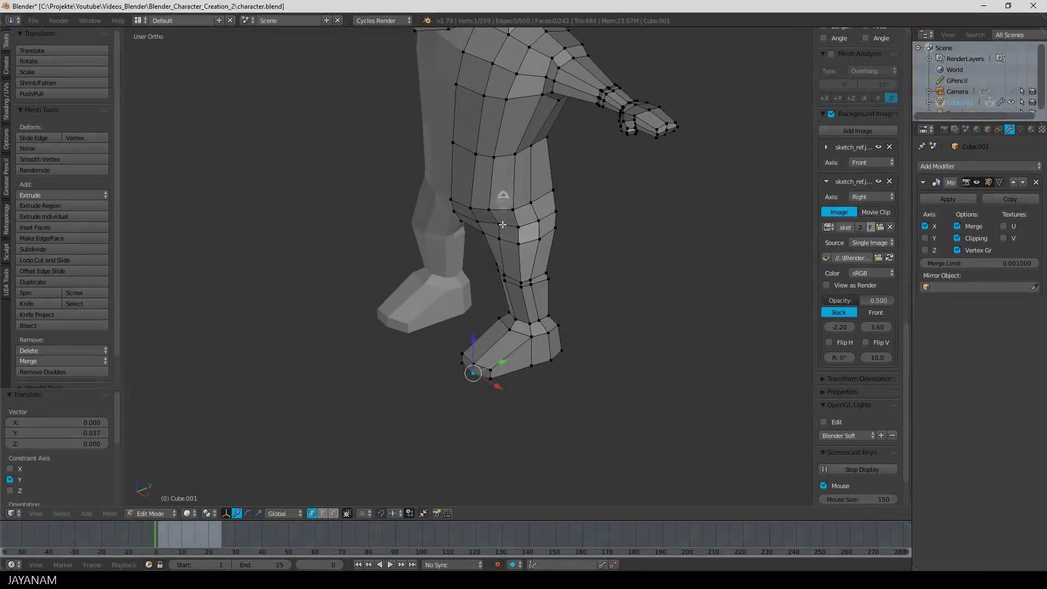
Move the front vertex at the top of the thigh -0.033 along Y
{"action": "right_click", "coordinate": [508, 223]}
{"action": "key", "text": "g"}
{"action": "key", "text": "y"}
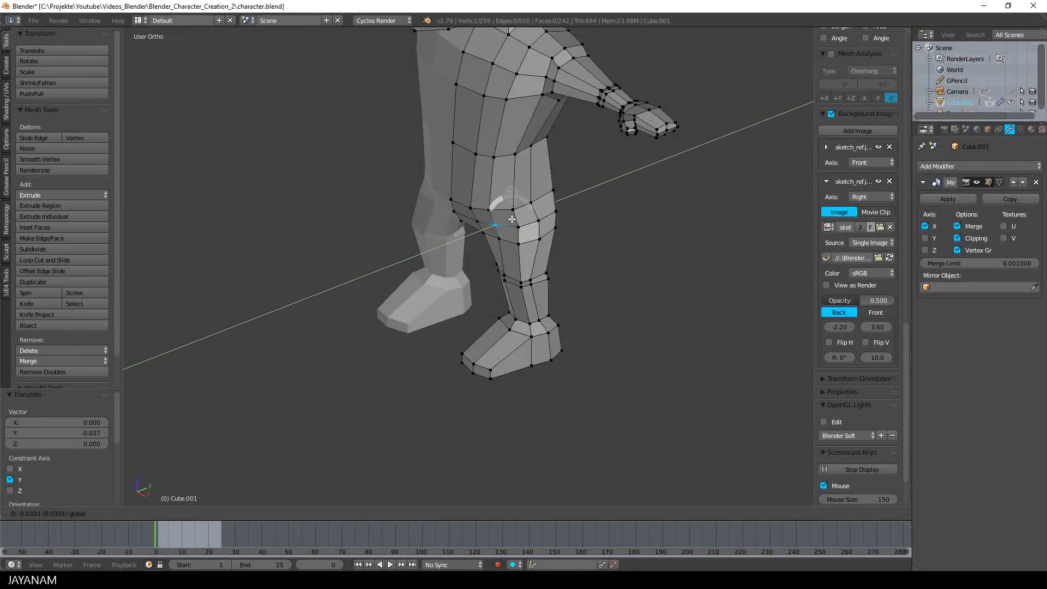
{"action": "left_click", "coordinate": [511, 219]}
Switch to Object Mode and inspect the complete mirrored character from the front and side
{"action": "scroll", "coordinate": [573, 259], "scroll_direction": "down", "scroll_amount": 5}
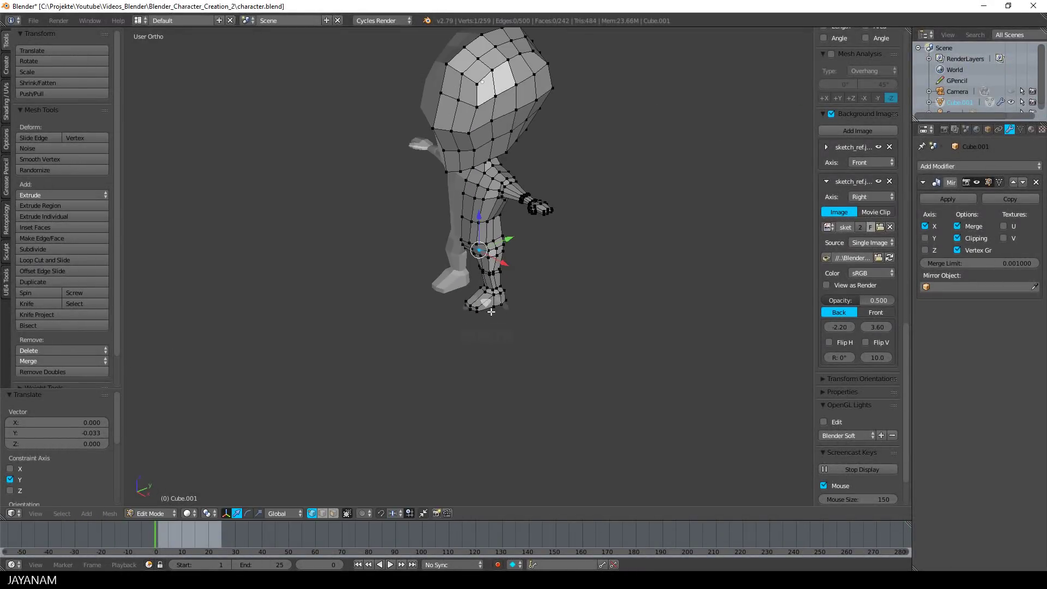
{"action": "middle_click_drag", "start_coordinate": [573, 260], "coordinate": [548, 315]}
{"action": "key", "text": "Tab"}
{"action": "left_click", "coordinate": [470, 247]}
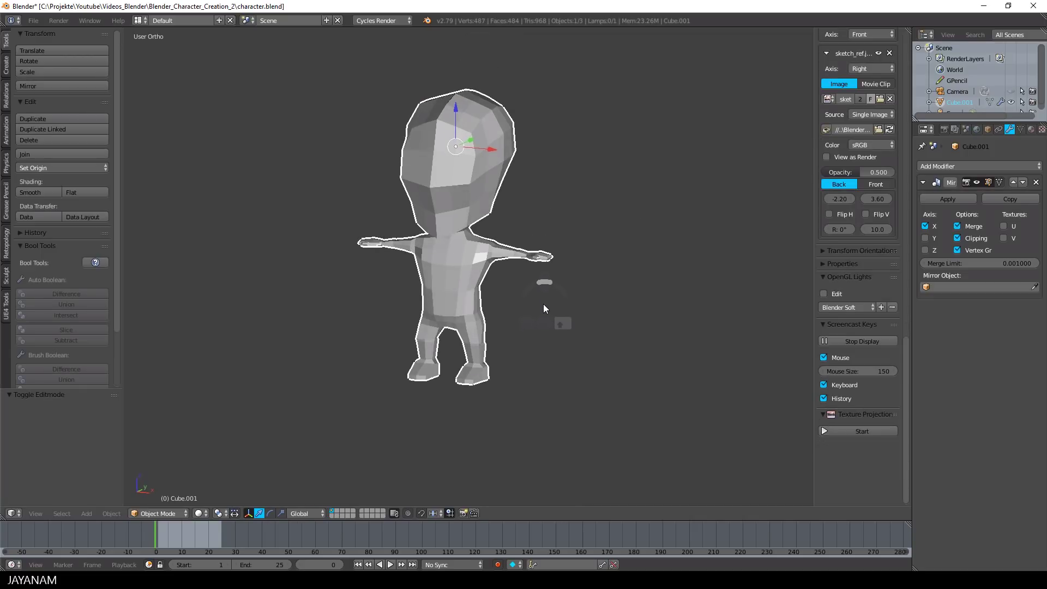